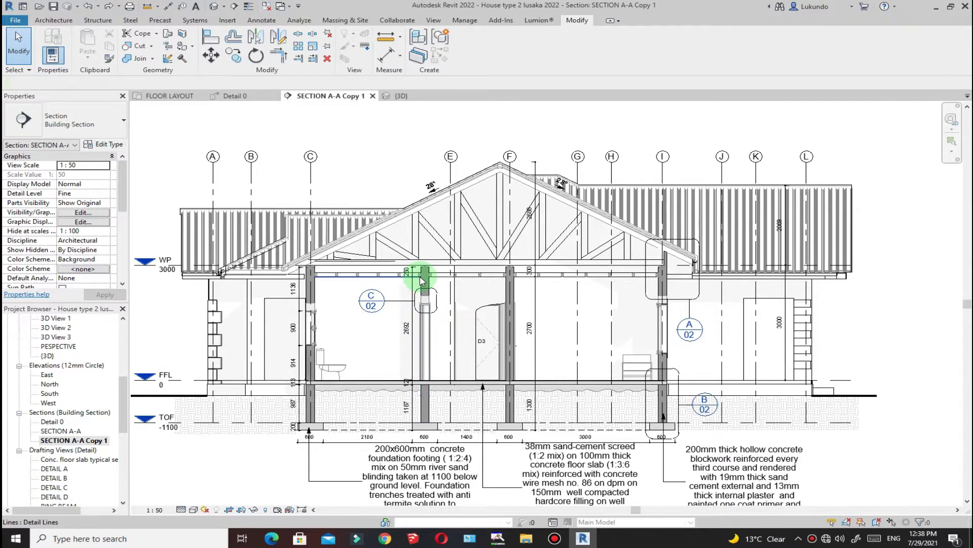
Step: Examine the detailed SECTION A-A Copy 1 drawing, including the roof trusses, walls, dimensions, foundations and notes
{"action": "scroll", "coordinate": [413, 277], "scroll_direction": "up", "scroll_amount": 4}
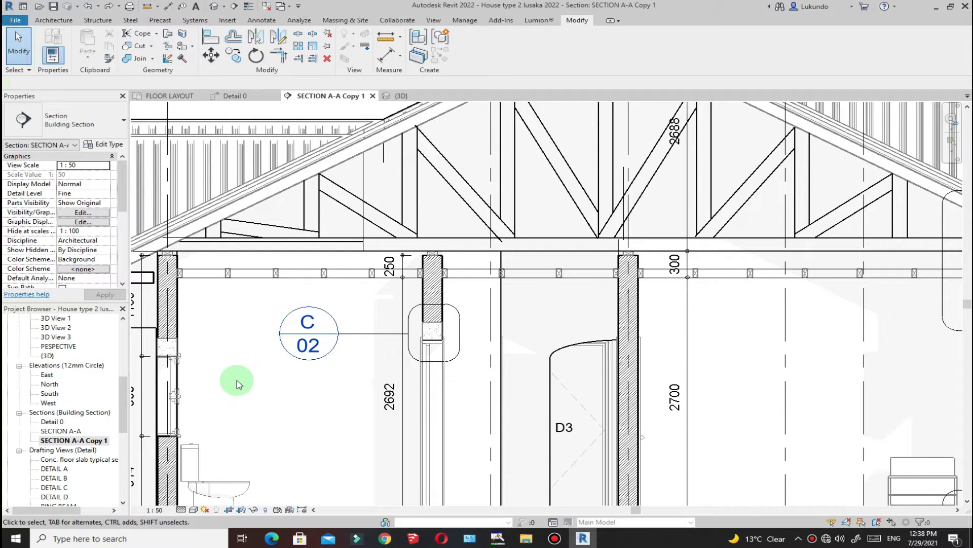
{"action": "scroll", "coordinate": [256, 375], "scroll_direction": "down", "scroll_amount": 4}
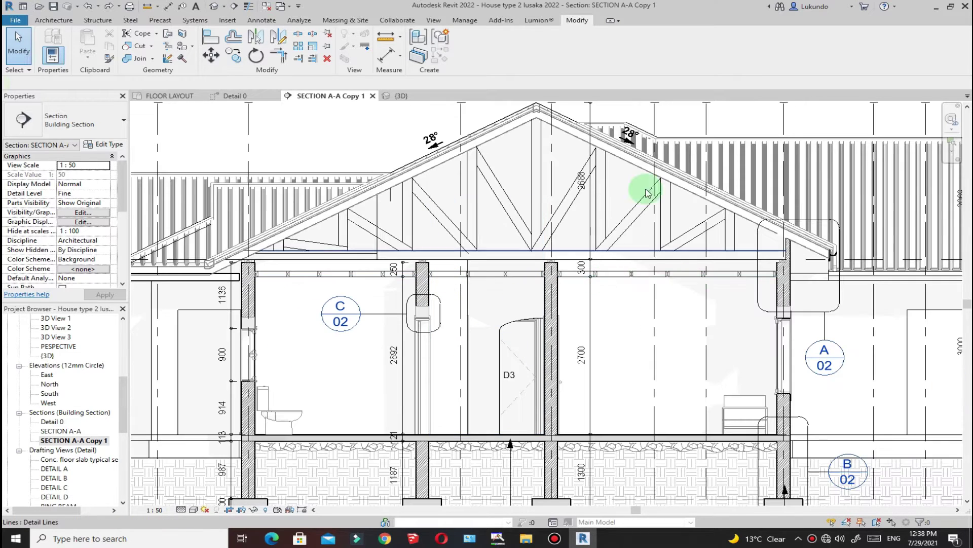
{"action": "scroll", "coordinate": [522, 215], "scroll_direction": "up", "scroll_amount": 4}
{"action": "scroll", "coordinate": [523, 216], "scroll_direction": "down", "scroll_amount": 4}
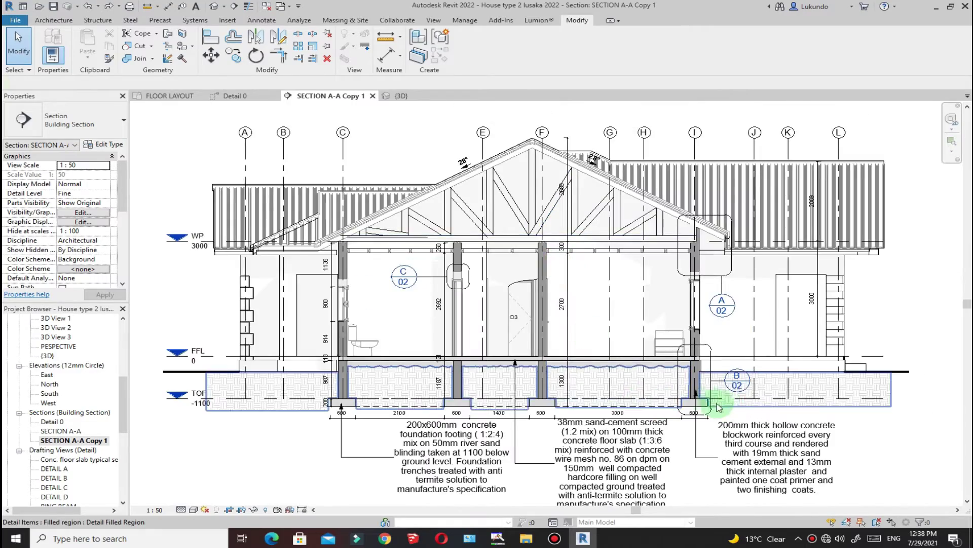
{"action": "scroll", "coordinate": [710, 456], "scroll_direction": "up", "scroll_amount": 4}
{"action": "scroll", "coordinate": [754, 437], "scroll_direction": "down", "scroll_amount": 4}
{"action": "scroll", "coordinate": [420, 250], "scroll_direction": "up", "scroll_amount": 4}
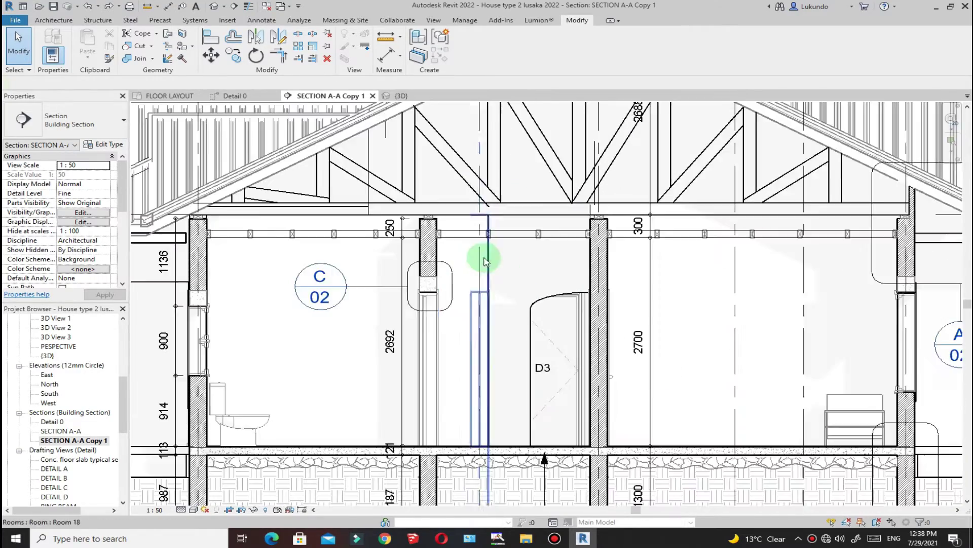
{"action": "scroll", "coordinate": [463, 339], "scroll_direction": "down", "scroll_amount": 2}
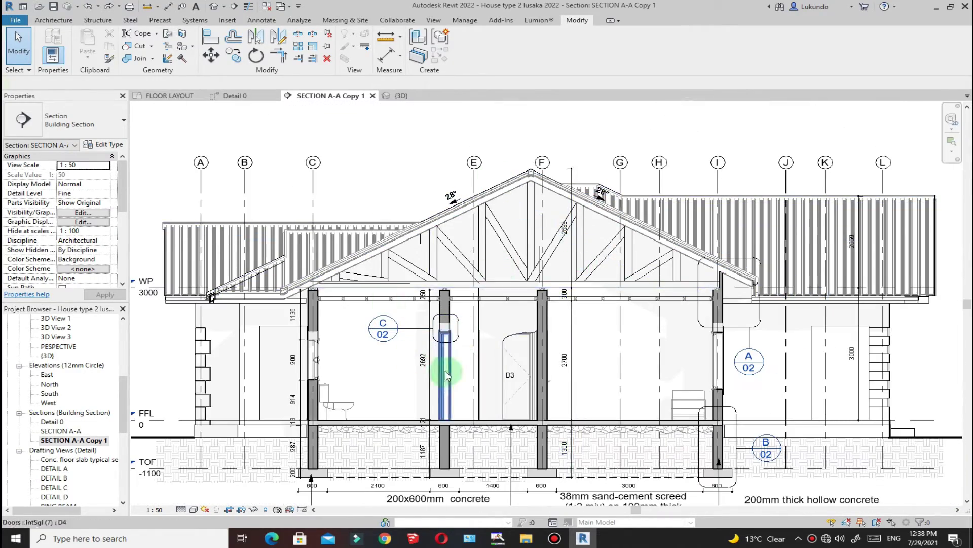
{"action": "scroll", "coordinate": [536, 306], "scroll_direction": "down", "scroll_amount": 3}
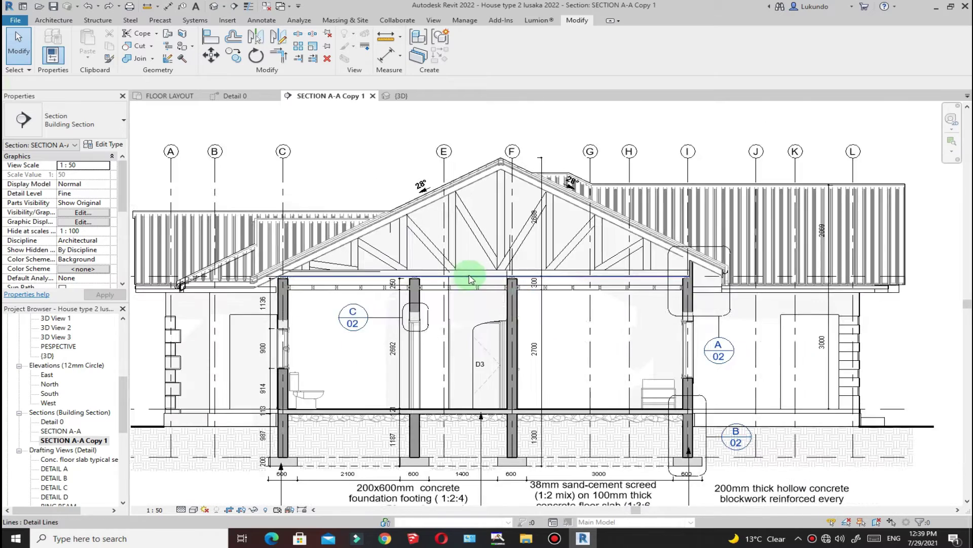
{"action": "scroll", "coordinate": [539, 332], "scroll_direction": "up", "scroll_amount": 1}
{"action": "scroll", "coordinate": [452, 369], "scroll_direction": "up", "scroll_amount": 2}
{"action": "scroll", "coordinate": [452, 387], "scroll_direction": "down", "scroll_amount": 1}
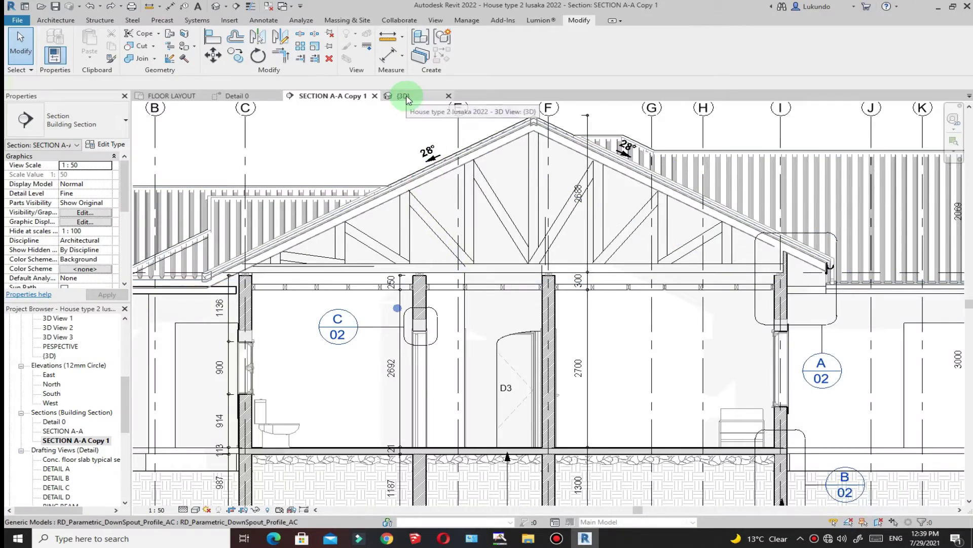
Step: Open the 3D view and inspect the exterior of the house
{"action": "left_click", "coordinate": [402, 95]}
{"action": "scroll", "coordinate": [456, 320], "scroll_direction": "down", "scroll_amount": 5}
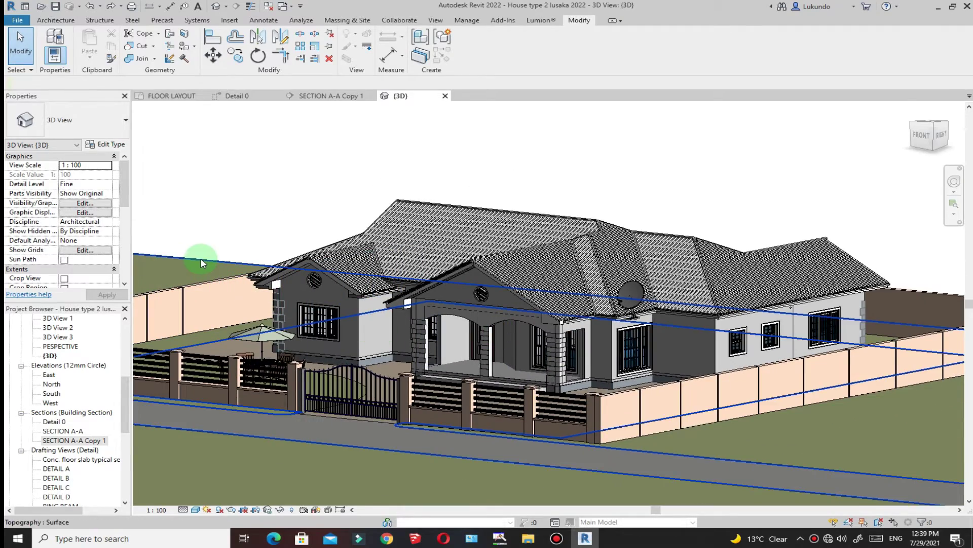
{"action": "scroll", "coordinate": [397, 270], "scroll_direction": "up", "scroll_amount": 2}
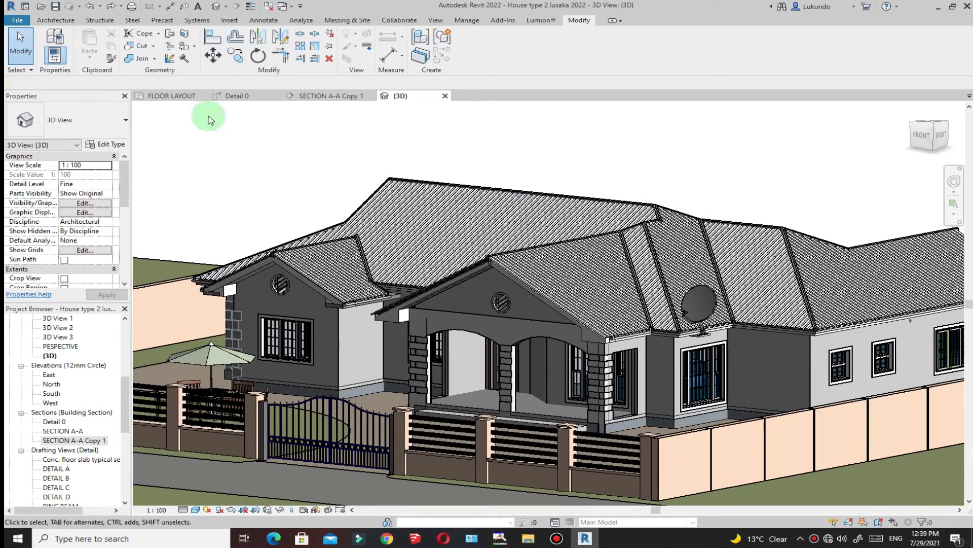
Step: Open the FLOOR LAYOUT plan and go to SECTION A-A Copy 1 through the section marker below the house
{"action": "left_click", "coordinate": [168, 96]}
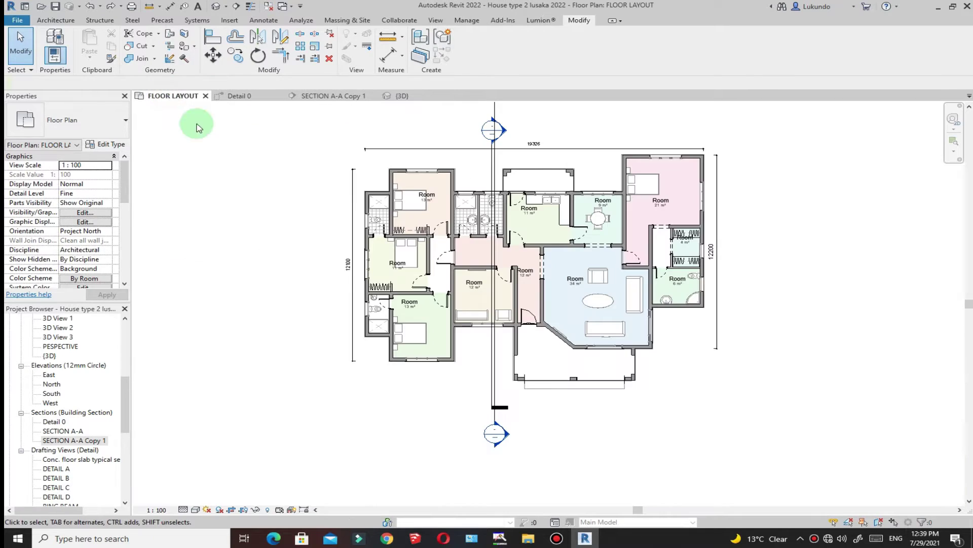
{"action": "scroll", "coordinate": [436, 426], "scroll_direction": "up", "scroll_amount": 4}
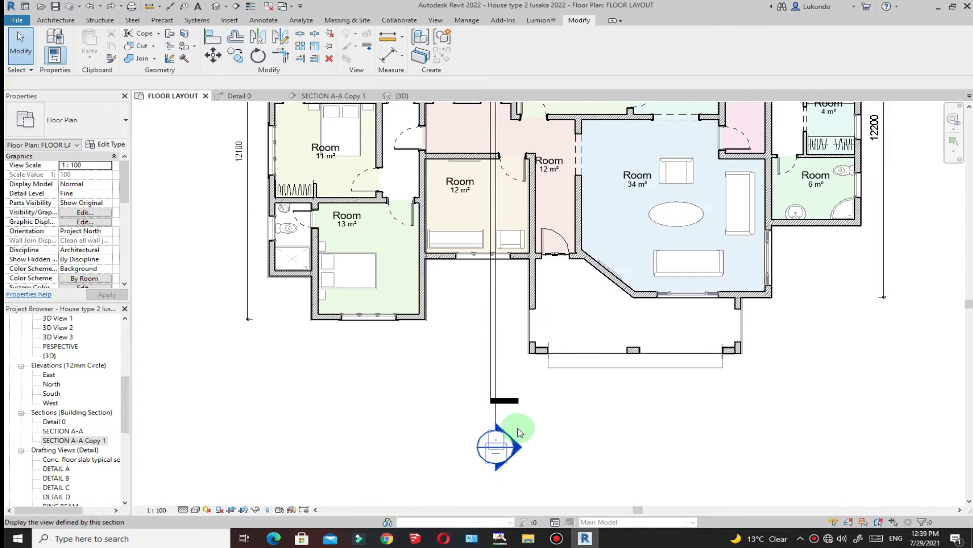
{"action": "scroll", "coordinate": [520, 432], "scroll_direction": "down", "scroll_amount": 2}
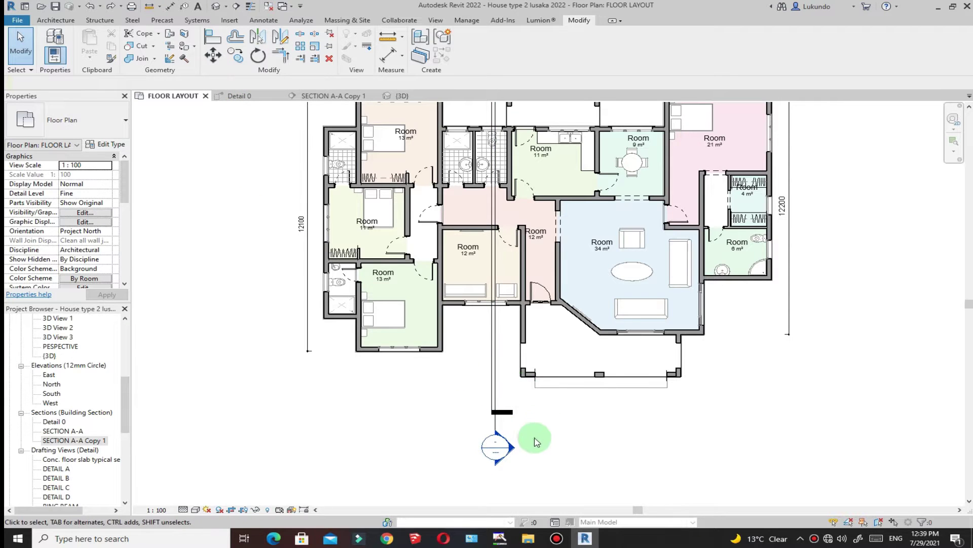
{"action": "double_click", "coordinate": [510, 448]}
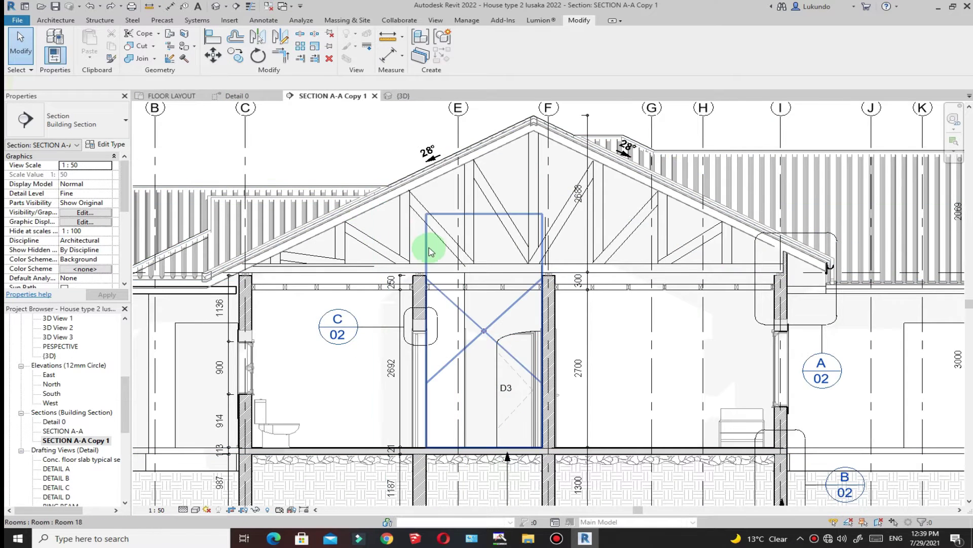
{"action": "scroll", "coordinate": [450, 278], "scroll_direction": "down", "scroll_amount": 2}
{"action": "scroll", "coordinate": [449, 276], "scroll_direction": "down", "scroll_amount": 2}
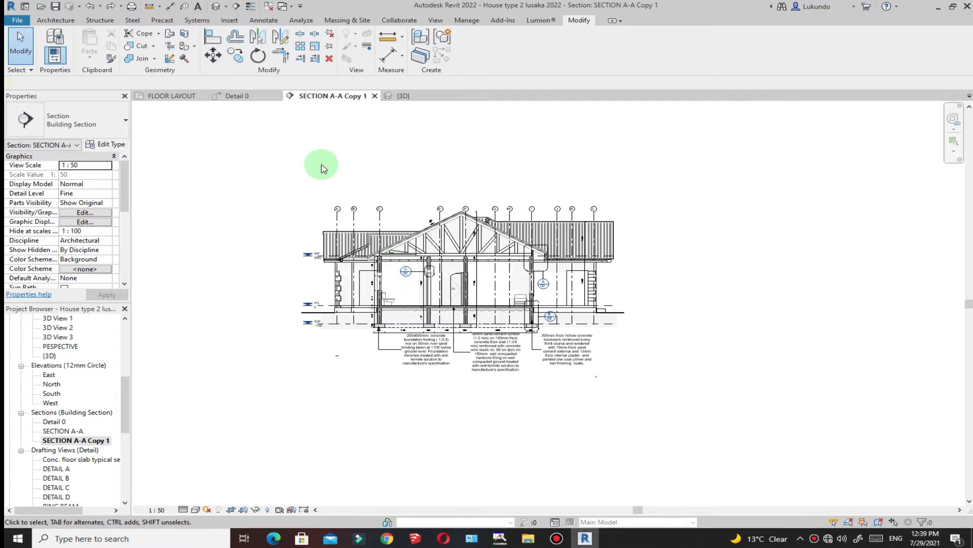
Step: Return to the FLOOR LAYOUT plan and open the Detail 0 section through the section marker above the house
{"action": "left_click", "coordinate": [189, 96]}
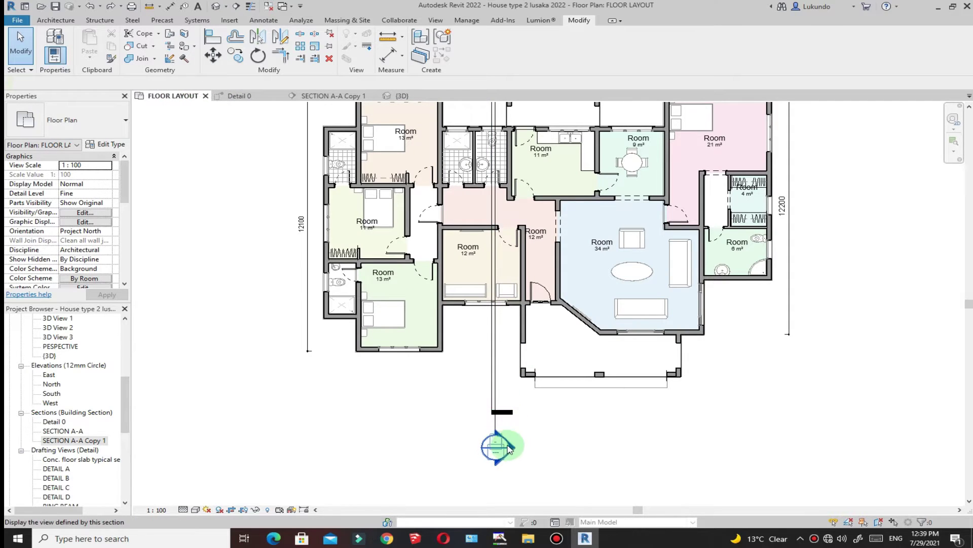
{"action": "scroll", "coordinate": [496, 456], "scroll_direction": "down", "scroll_amount": 3}
{"action": "scroll", "coordinate": [489, 261], "scroll_direction": "up", "scroll_amount": 3}
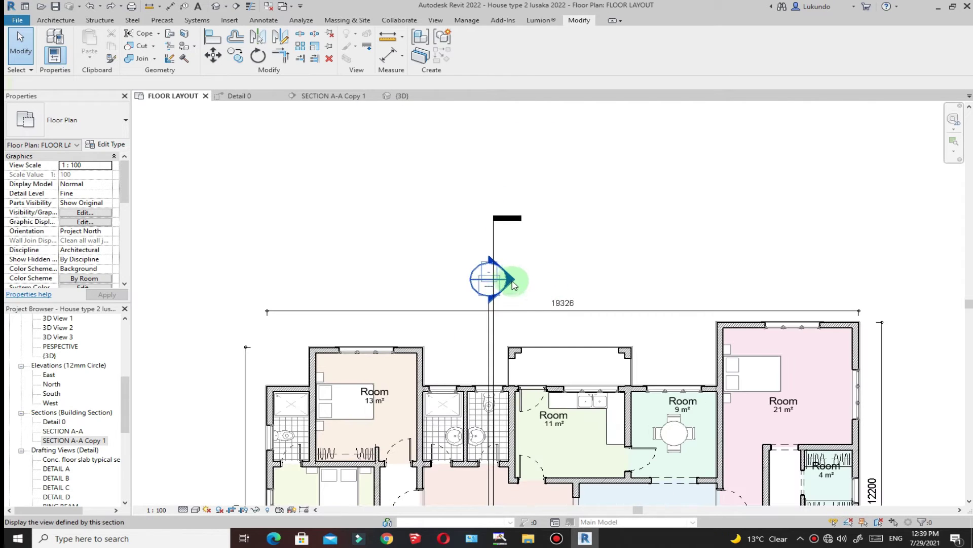
{"action": "double_click", "coordinate": [509, 280]}
Step: Examine the undetailed Detail 0 section, looking over its roof edges, stray lines in the roof space, walls and footings
{"action": "scroll", "coordinate": [510, 277], "scroll_direction": "down", "scroll_amount": 4}
{"action": "scroll", "coordinate": [511, 303], "scroll_direction": "up", "scroll_amount": 5}
{"action": "scroll", "coordinate": [473, 289], "scroll_direction": "down", "scroll_amount": 3}
{"action": "scroll", "coordinate": [473, 289], "scroll_direction": "up", "scroll_amount": 2}
{"action": "scroll", "coordinate": [471, 289], "scroll_direction": "down", "scroll_amount": 3}
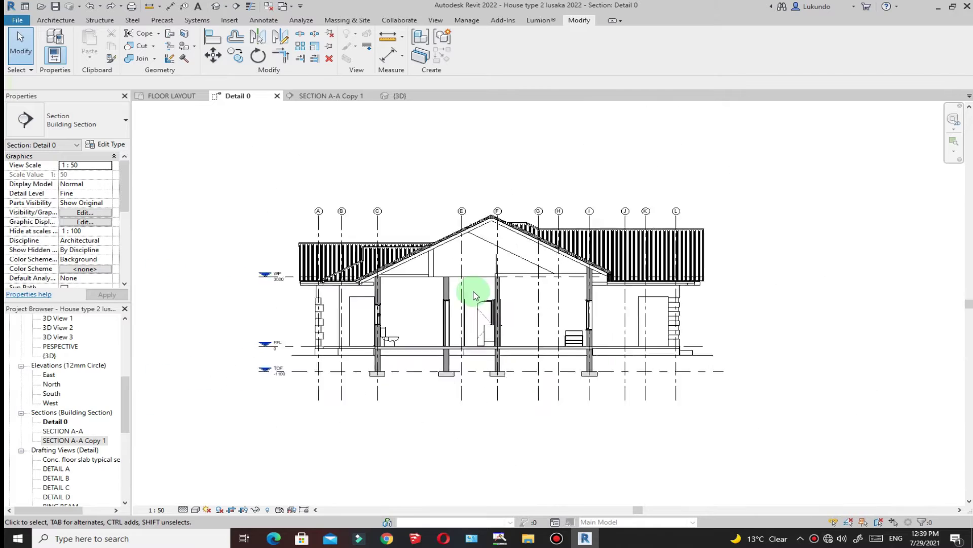
{"action": "scroll", "coordinate": [464, 289], "scroll_direction": "up", "scroll_amount": 3}
{"action": "scroll", "coordinate": [401, 285], "scroll_direction": "down", "scroll_amount": 2}
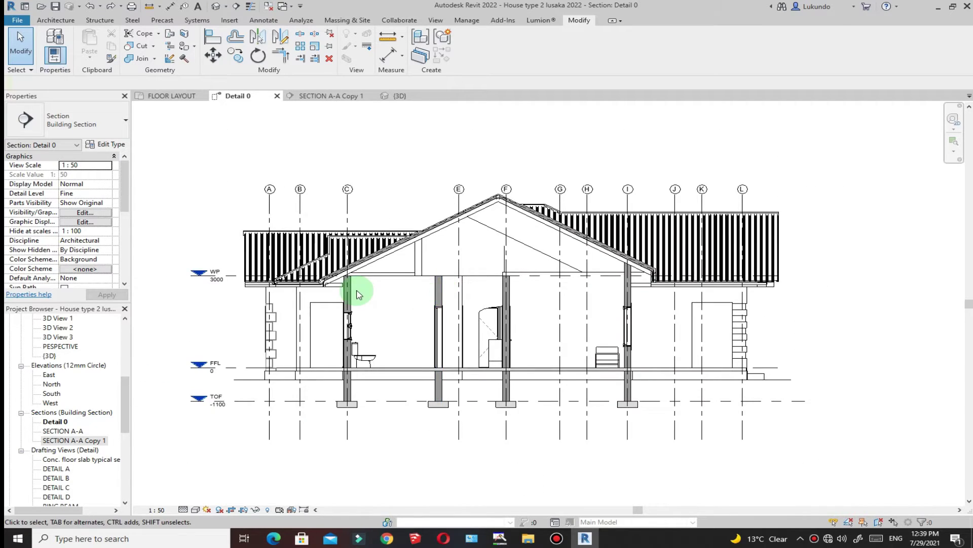
{"action": "scroll", "coordinate": [360, 279], "scroll_direction": "up", "scroll_amount": 2}
{"action": "scroll", "coordinate": [507, 269], "scroll_direction": "down", "scroll_amount": 2}
{"action": "scroll", "coordinate": [455, 238], "scroll_direction": "up", "scroll_amount": 3}
{"action": "scroll", "coordinate": [455, 238], "scroll_direction": "up", "scroll_amount": 1}
{"action": "scroll", "coordinate": [459, 228], "scroll_direction": "down", "scroll_amount": 3}
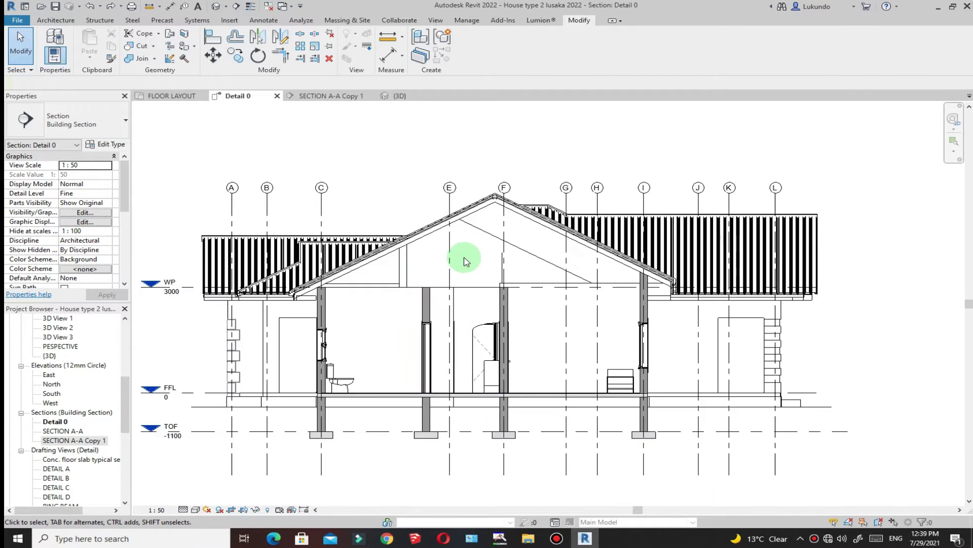
{"action": "scroll", "coordinate": [489, 207], "scroll_direction": "up", "scroll_amount": 2}
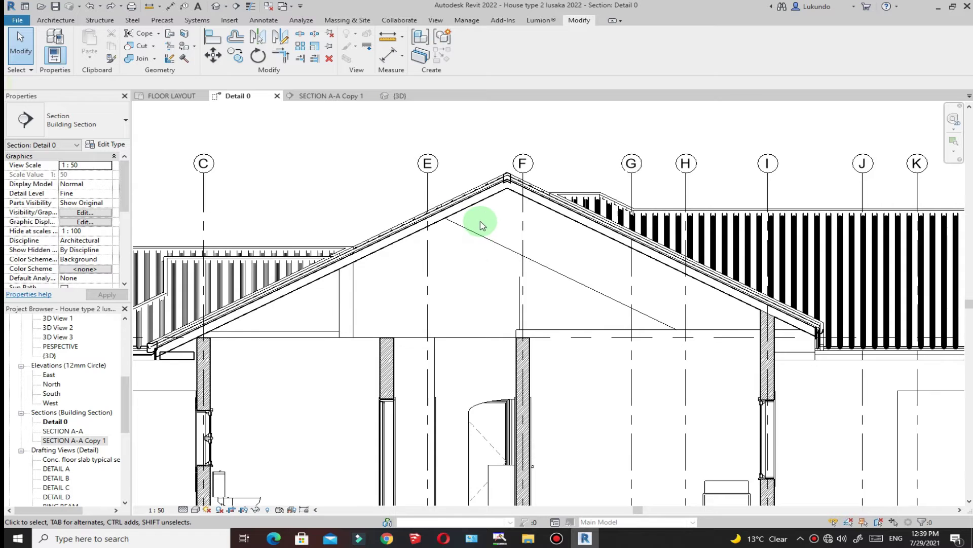
{"action": "scroll", "coordinate": [482, 225], "scroll_direction": "down", "scroll_amount": 5}
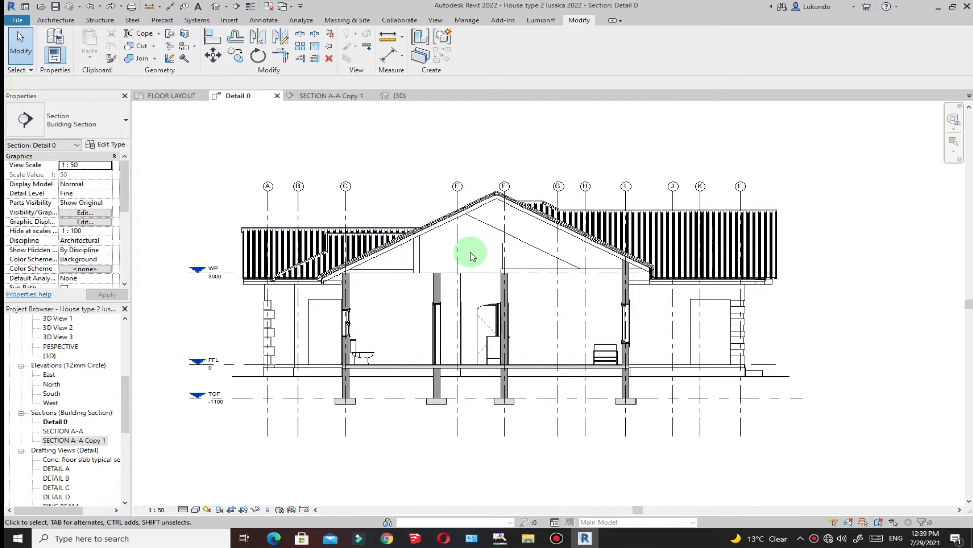
{"action": "scroll", "coordinate": [472, 255], "scroll_direction": "up", "scroll_amount": 2}
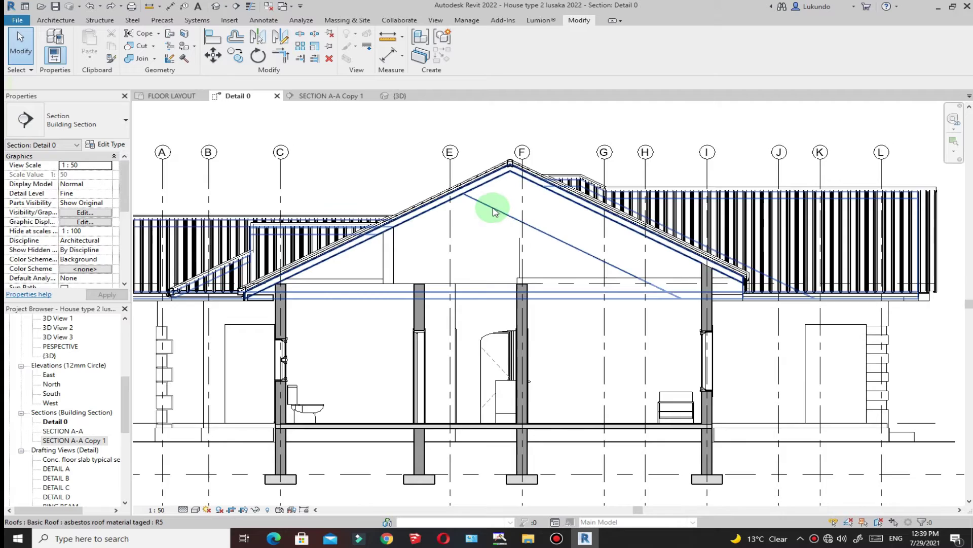
{"action": "scroll", "coordinate": [489, 208], "scroll_direction": "up", "scroll_amount": 2}
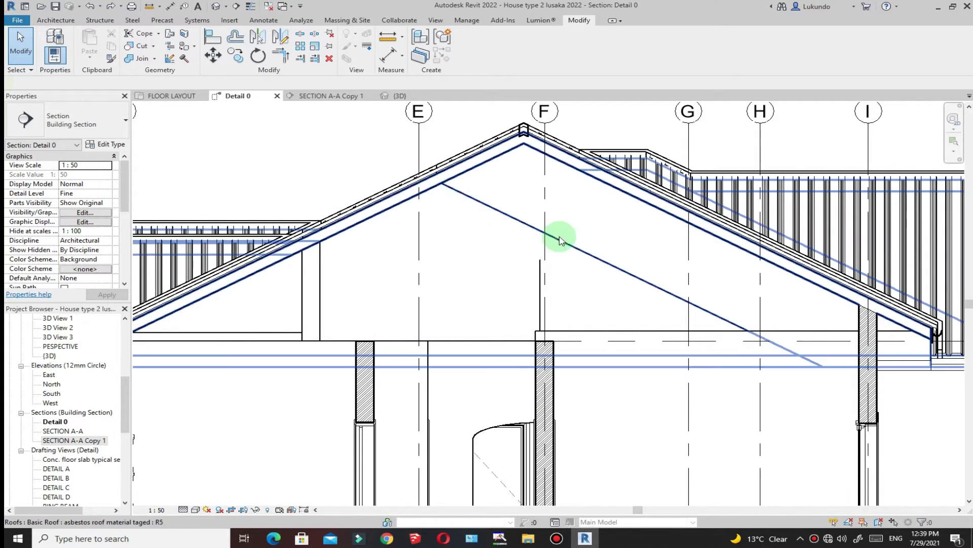
{"action": "scroll", "coordinate": [507, 239], "scroll_direction": "down", "scroll_amount": 3}
{"action": "scroll", "coordinate": [406, 289], "scroll_direction": "up", "scroll_amount": 3}
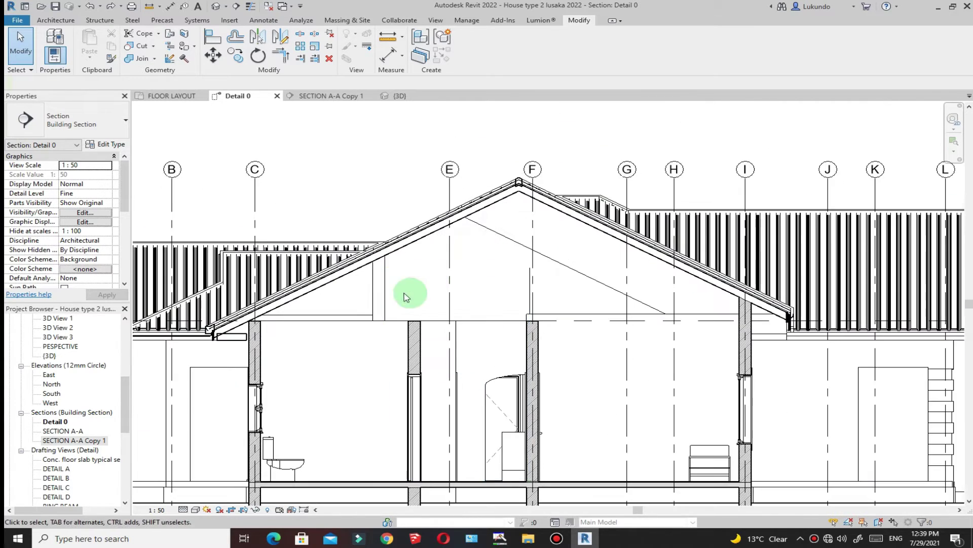
{"action": "scroll", "coordinate": [463, 265], "scroll_direction": "down", "scroll_amount": 3}
{"action": "scroll", "coordinate": [418, 236], "scroll_direction": "up", "scroll_amount": 1}
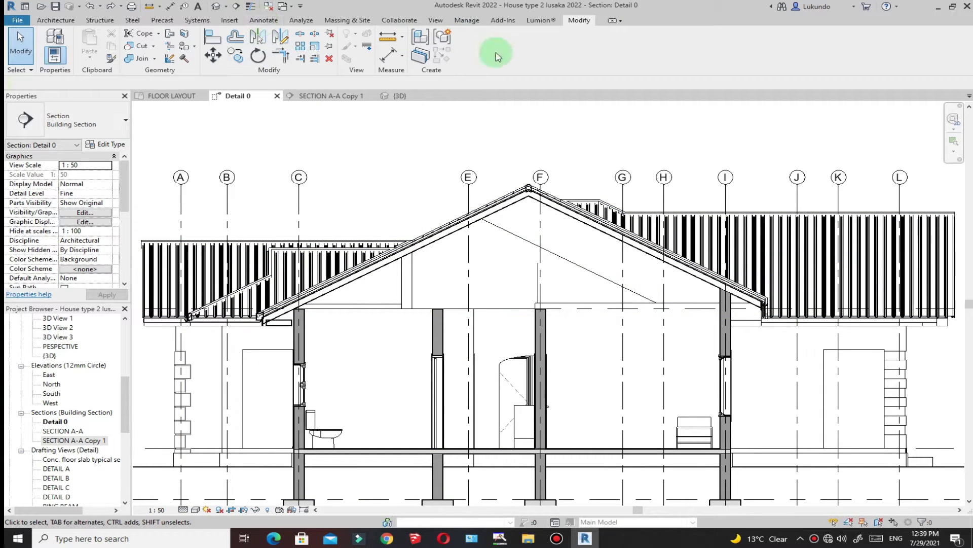
Step: Use Linework with the <Invisible lines> style to hide the diagonal roof edge crossing the roof space around grid F
{"action": "left_click", "coordinate": [367, 49]}
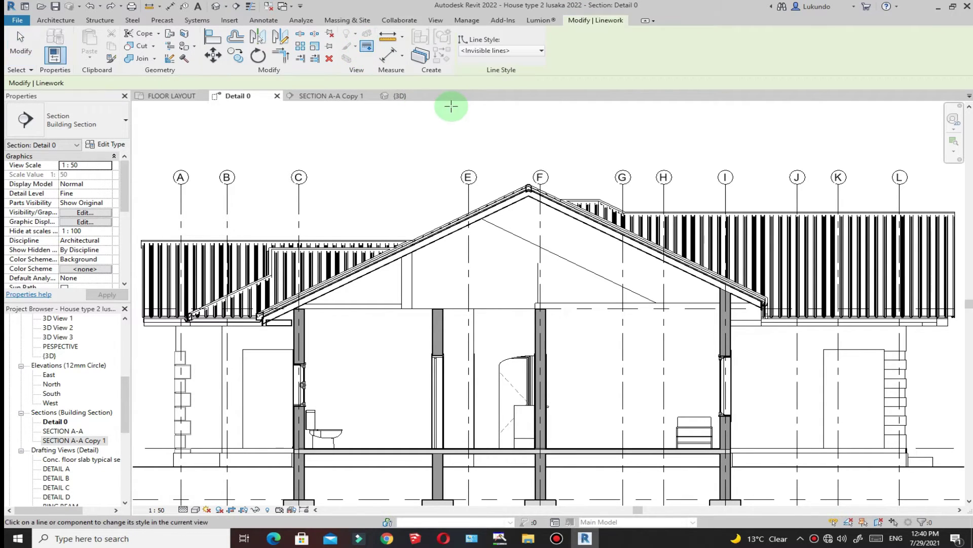
{"action": "left_click", "coordinate": [540, 50]}
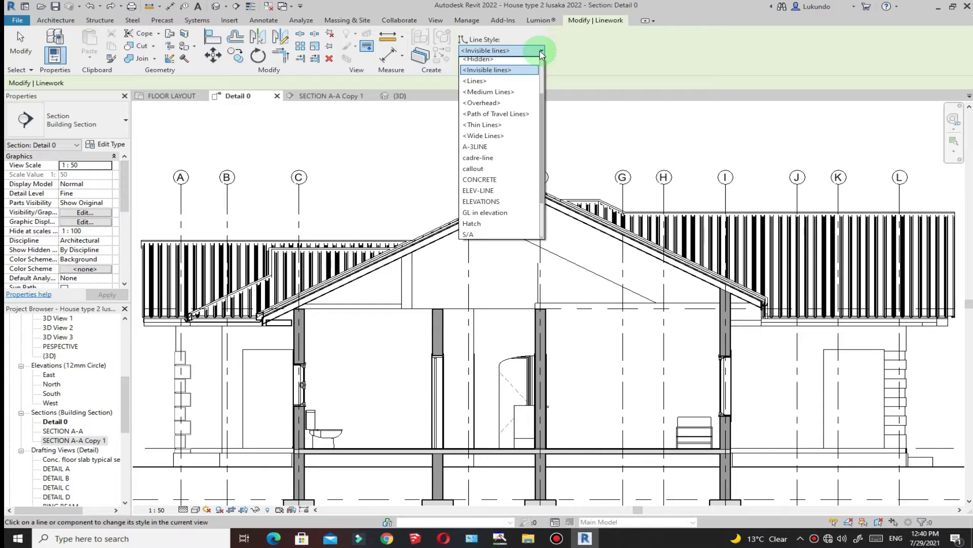
{"action": "left_click", "coordinate": [482, 74]}
{"action": "scroll", "coordinate": [507, 228], "scroll_direction": "up", "scroll_amount": 5}
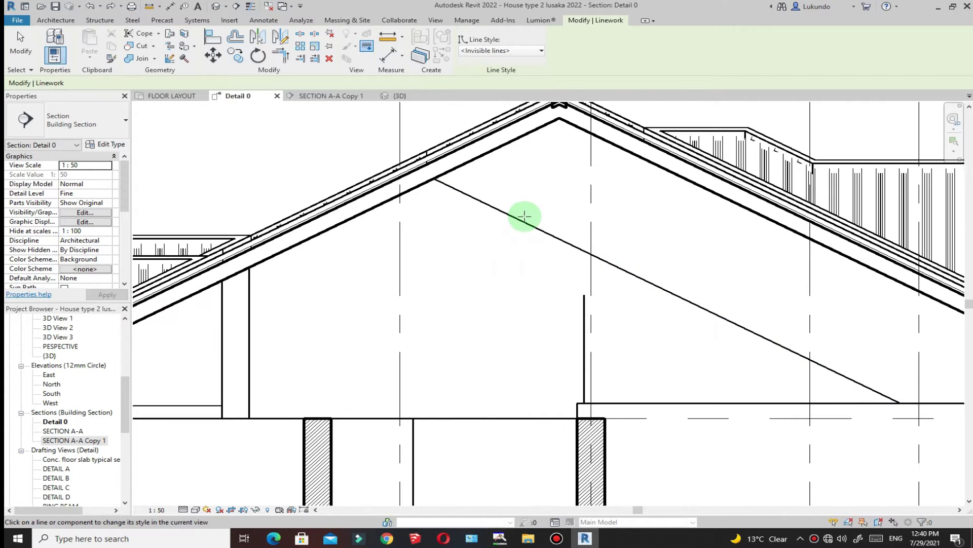
{"action": "left_click", "coordinate": [550, 234]}
{"action": "scroll", "coordinate": [539, 239], "scroll_direction": "down", "scroll_amount": 2}
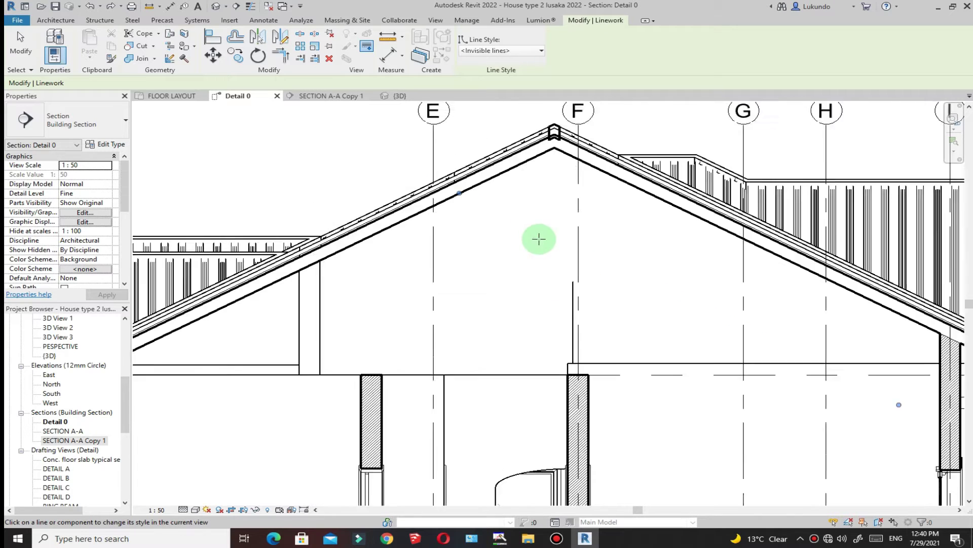
Step: Apply the <Invisible lines> style to the vertical line beside grid F in the roof space
{"action": "scroll", "coordinate": [539, 239], "scroll_direction": "down", "scroll_amount": 1}
{"action": "scroll", "coordinate": [430, 282], "scroll_direction": "down", "scroll_amount": 2}
{"action": "scroll", "coordinate": [434, 278], "scroll_direction": "up", "scroll_amount": 5}
{"action": "scroll", "coordinate": [434, 278], "scroll_direction": "down", "scroll_amount": 3}
{"action": "scroll", "coordinate": [604, 282], "scroll_direction": "up", "scroll_amount": 4}
{"action": "left_click", "coordinate": [613, 272]}
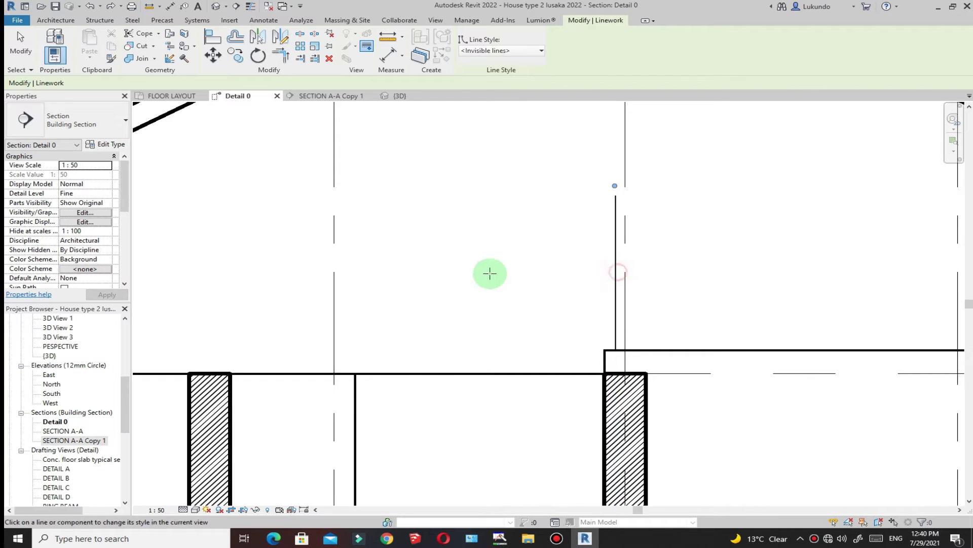
Step: Apply the <Invisible lines> style to the two vertical lines under the roof slope between grids C and E
{"action": "scroll", "coordinate": [571, 274], "scroll_direction": "down", "scroll_amount": 4}
{"action": "scroll", "coordinate": [470, 265], "scroll_direction": "up", "scroll_amount": 3}
{"action": "left_click", "coordinate": [471, 261]}
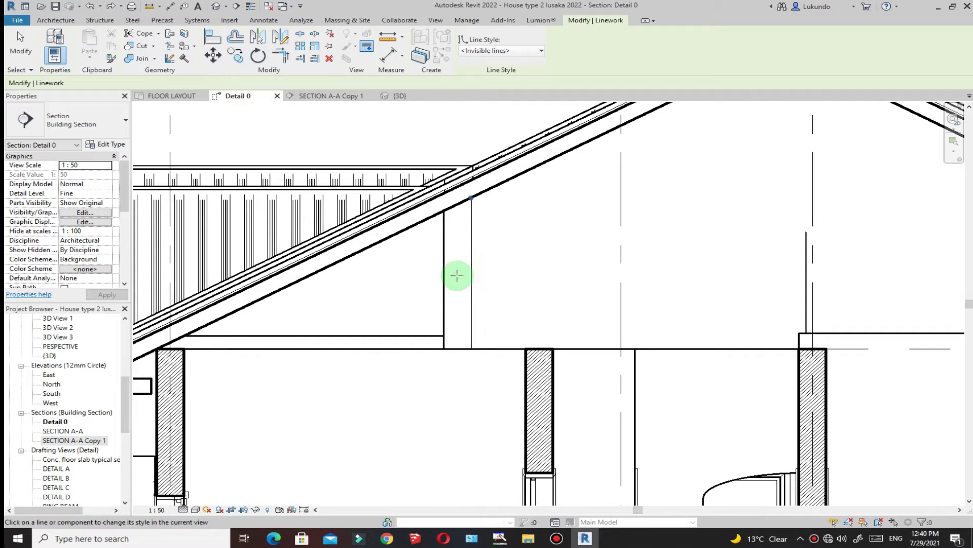
{"action": "scroll", "coordinate": [531, 259], "scroll_direction": "down", "scroll_amount": 4}
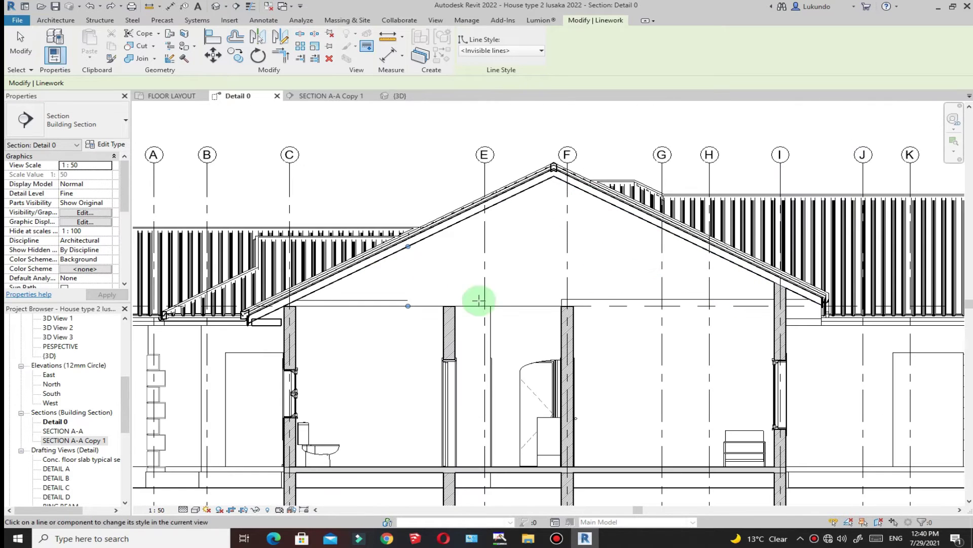
{"action": "scroll", "coordinate": [261, 326], "scroll_direction": "up", "scroll_amount": 4}
{"action": "scroll", "coordinate": [352, 335], "scroll_direction": "down", "scroll_amount": 3}
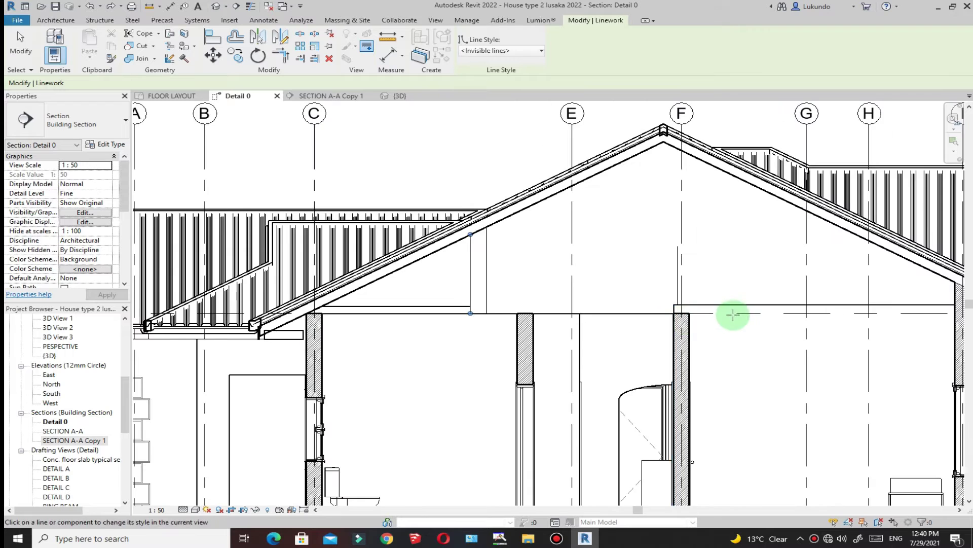
Step: Apply the <Invisible lines> style to the horizontal line just above wall-plate level between grids F and I
{"action": "scroll", "coordinate": [733, 315], "scroll_direction": "up", "scroll_amount": 3}
{"action": "scroll", "coordinate": [648, 295], "scroll_direction": "down", "scroll_amount": 2}
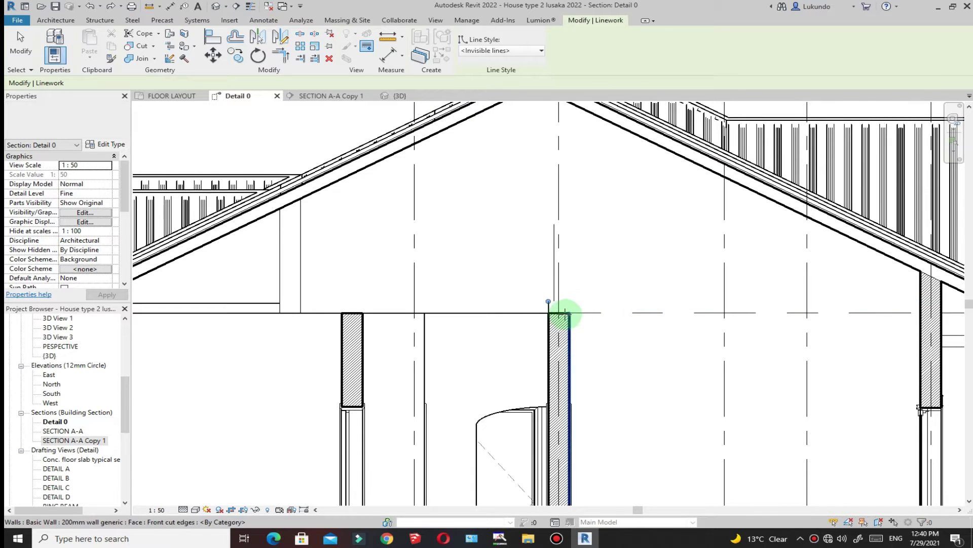
{"action": "scroll", "coordinate": [564, 313], "scroll_direction": "up", "scroll_amount": 4}
{"action": "scroll", "coordinate": [574, 307], "scroll_direction": "down", "scroll_amount": 4}
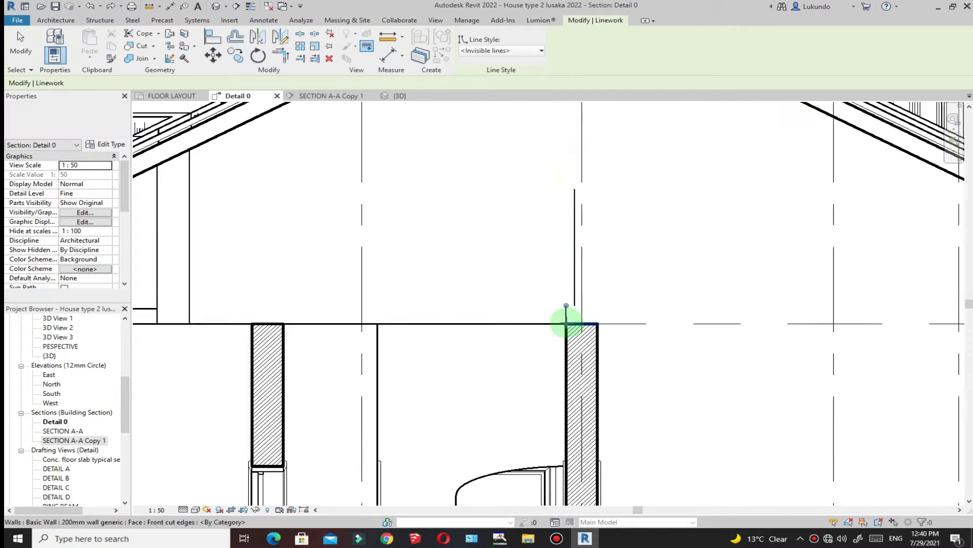
Step: End the Linework command in the Detail 0 section
{"action": "scroll", "coordinate": [582, 300], "scroll_direction": "up", "scroll_amount": 3}
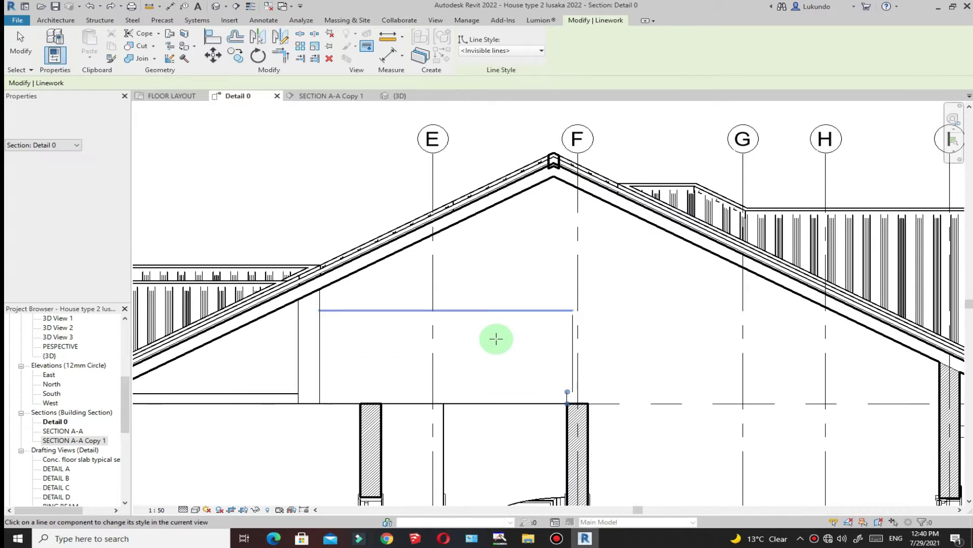
{"action": "right_click", "coordinate": [262, 139]}
{"action": "left_click", "coordinate": [283, 145]}
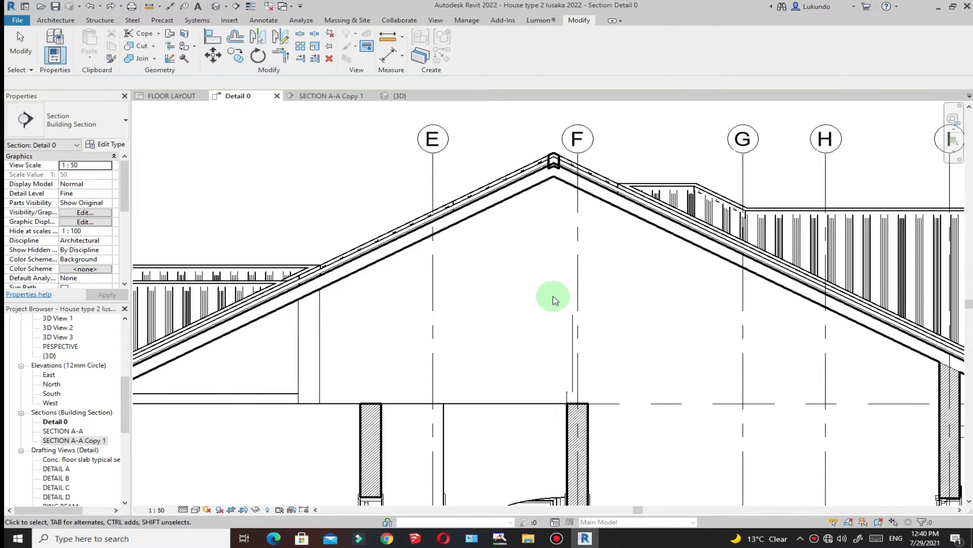
{"action": "scroll", "coordinate": [556, 297], "scroll_direction": "down", "scroll_amount": 4}
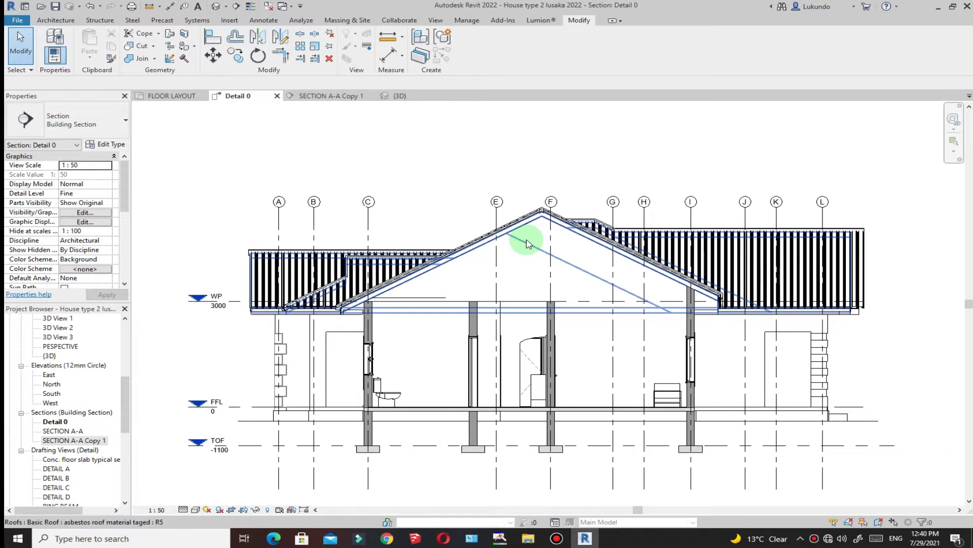
Step: Check the component type of the timber wall plate on the wall between grids C and E in SECTION A-A Copy 1
{"action": "left_click", "coordinate": [328, 97]}
{"action": "scroll", "coordinate": [422, 255], "scroll_direction": "up", "scroll_amount": 10}
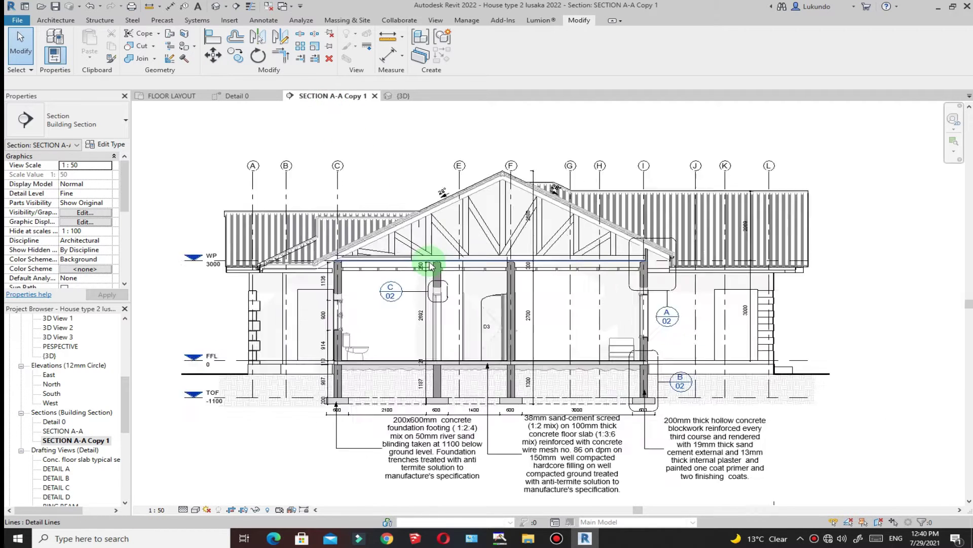
{"action": "scroll", "coordinate": [517, 244], "scroll_direction": "up", "scroll_amount": 2}
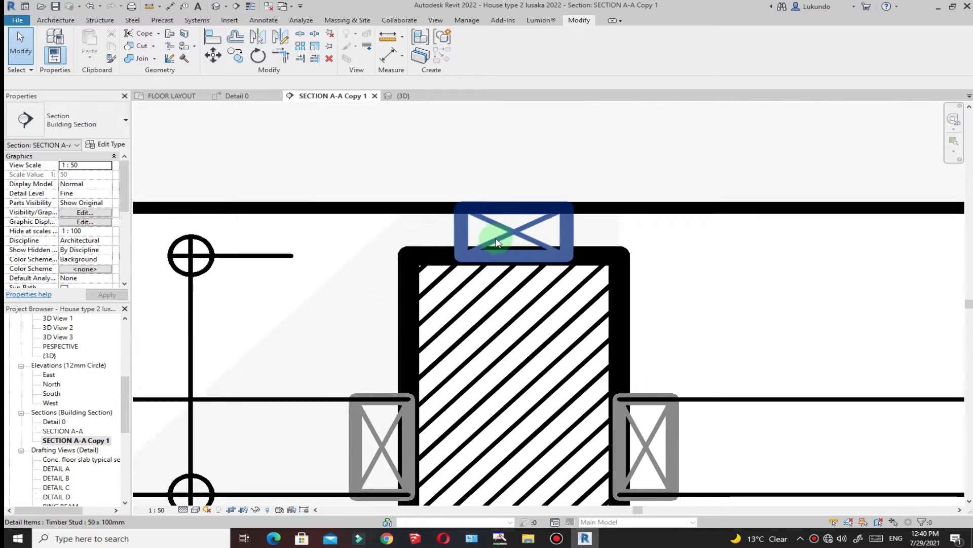
{"action": "scroll", "coordinate": [538, 251], "scroll_direction": "down", "scroll_amount": 2}
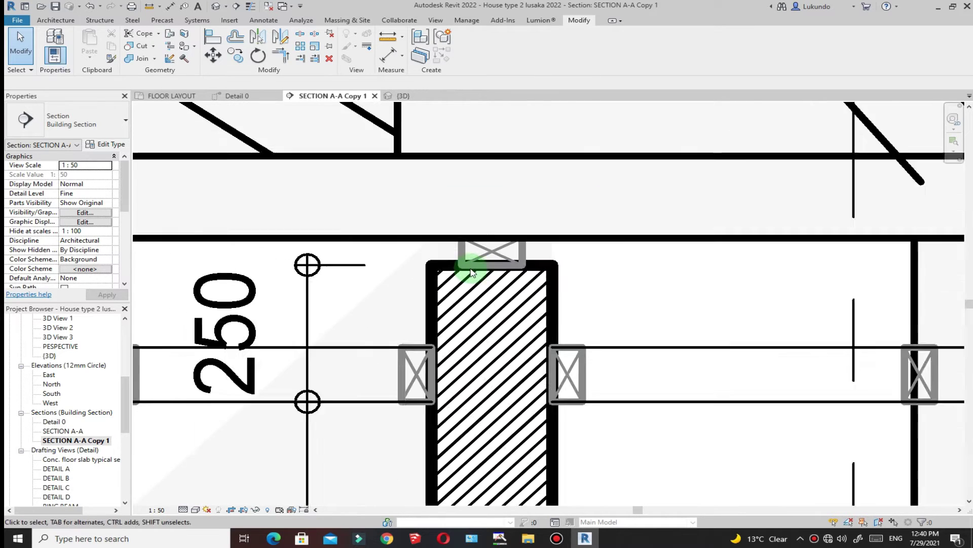
{"action": "left_click", "coordinate": [525, 255]}
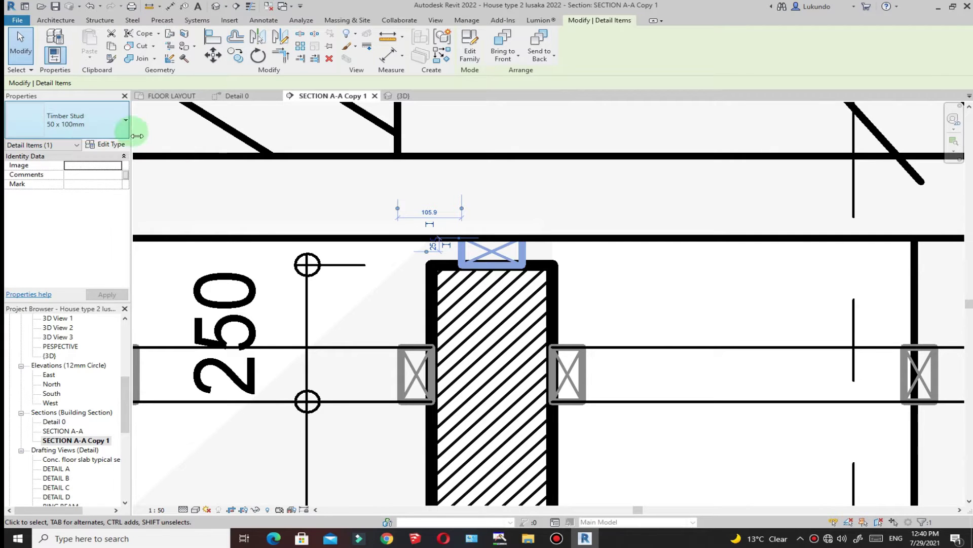
{"action": "left_click", "coordinate": [611, 284]}
{"action": "scroll", "coordinate": [495, 261], "scroll_direction": "down", "scroll_amount": 4}
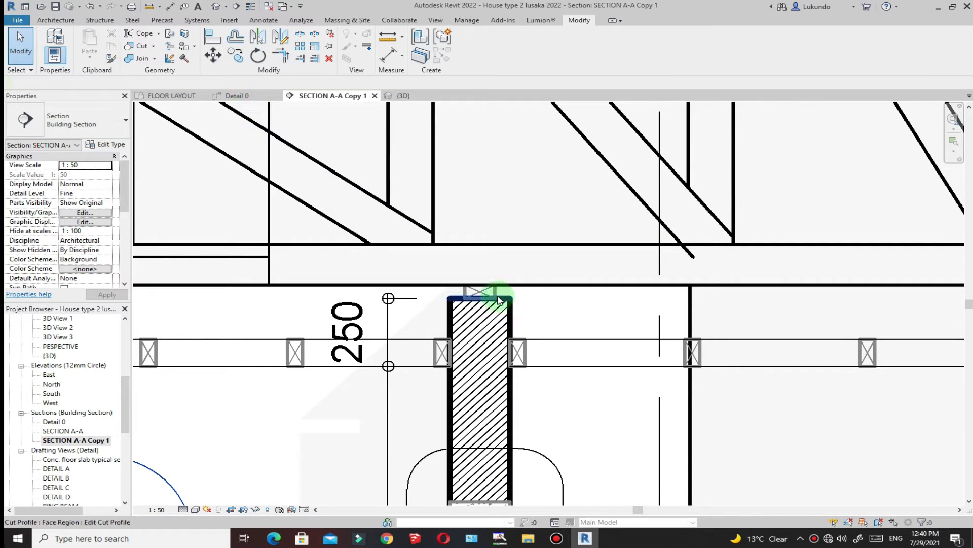
{"action": "left_click", "coordinate": [494, 294]}
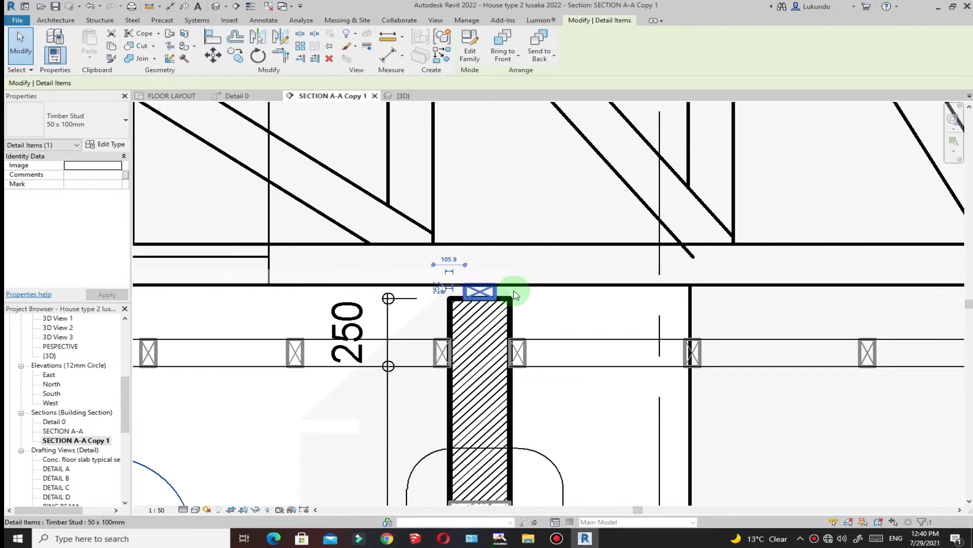
{"action": "left_click", "coordinate": [550, 304]}
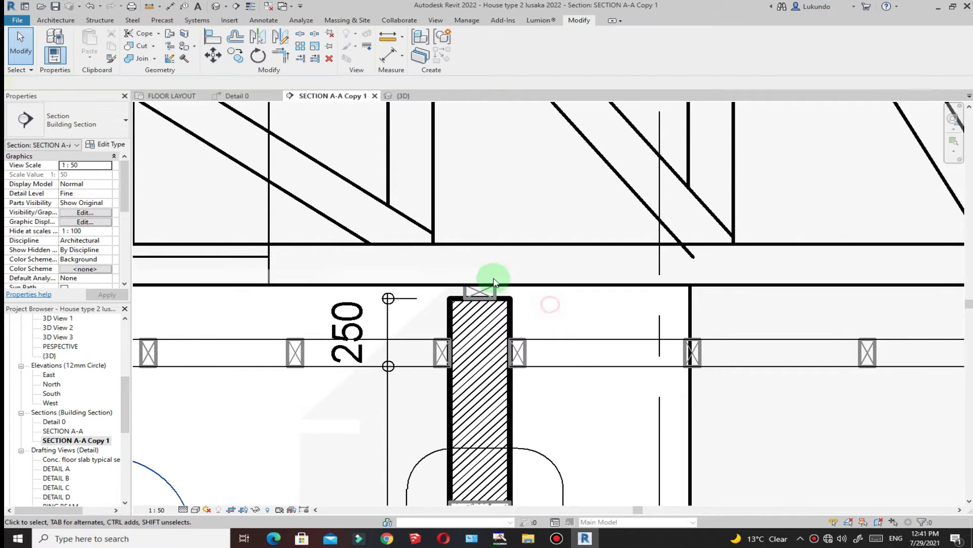
Step: Return to the Detail 0 section and start placing a detail component of type Timber Stud 50 x 100mm
{"action": "left_click", "coordinate": [238, 96]}
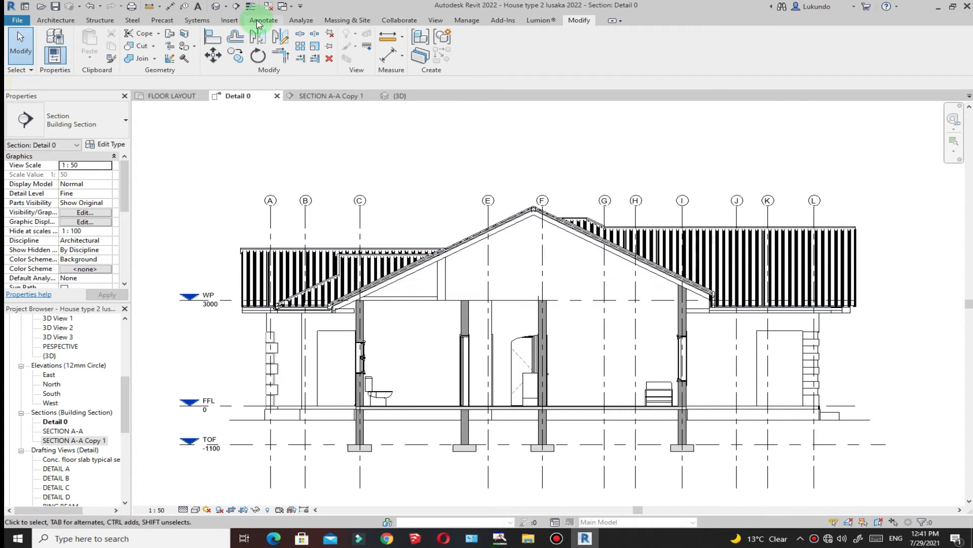
{"action": "left_click", "coordinate": [259, 21]}
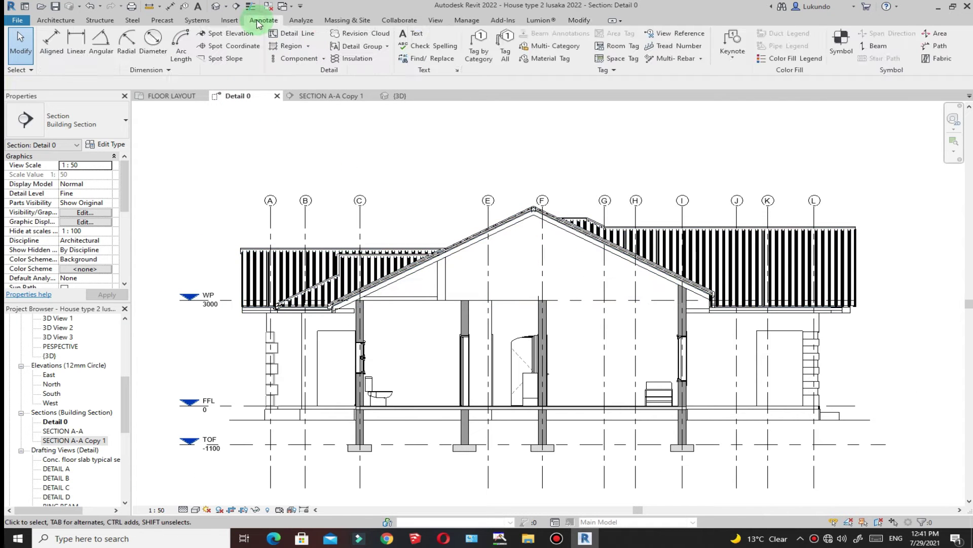
{"action": "left_click", "coordinate": [323, 59]}
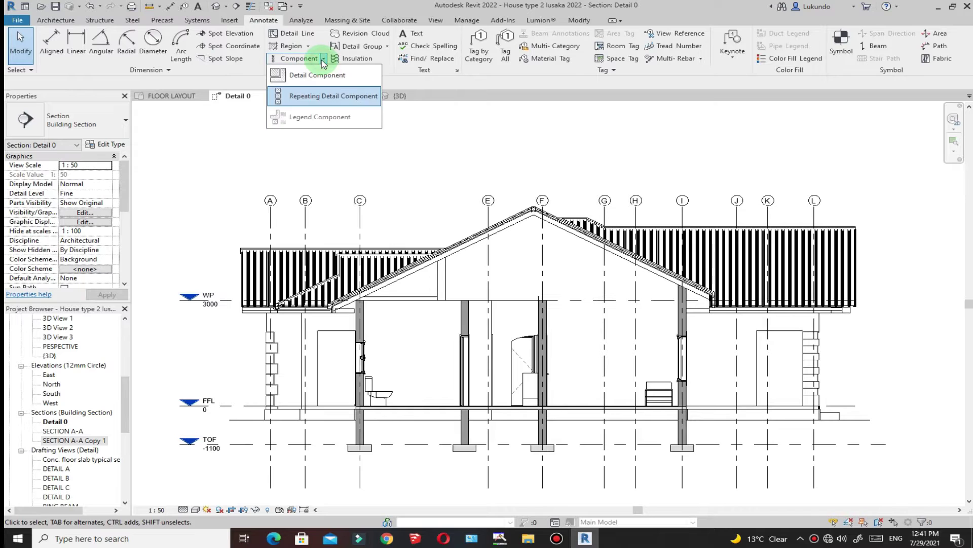
{"action": "left_click", "coordinate": [300, 79]}
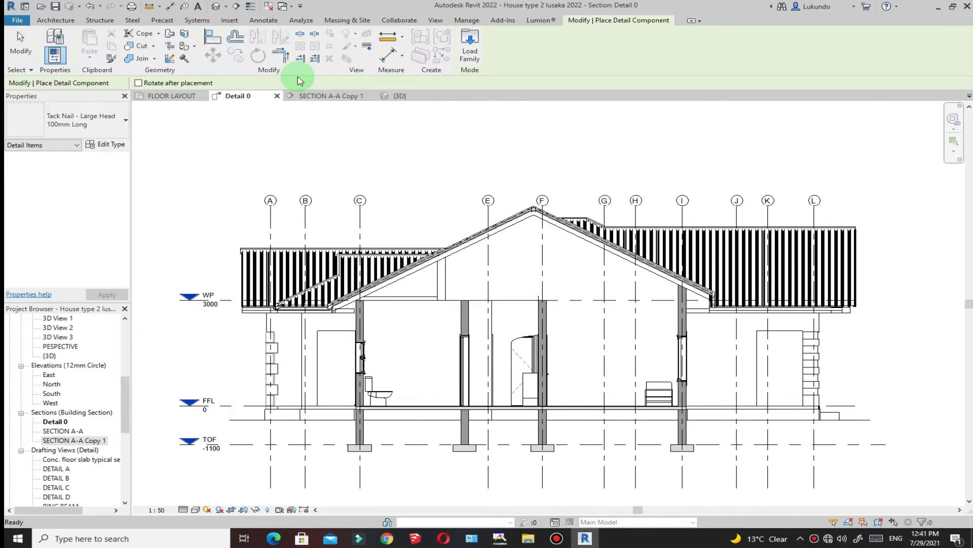
{"action": "left_click", "coordinate": [124, 119]}
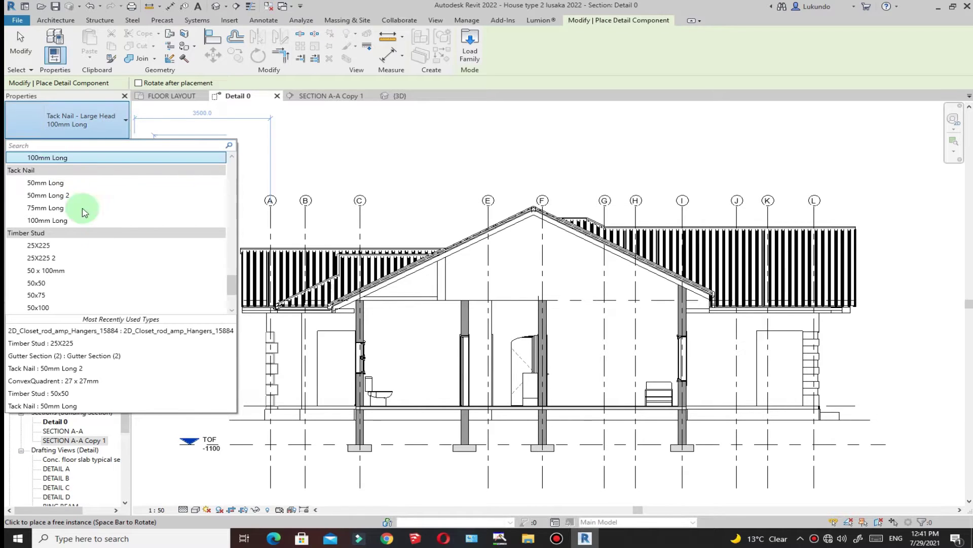
{"action": "scroll", "coordinate": [116, 224], "scroll_direction": "down", "scroll_amount": 3}
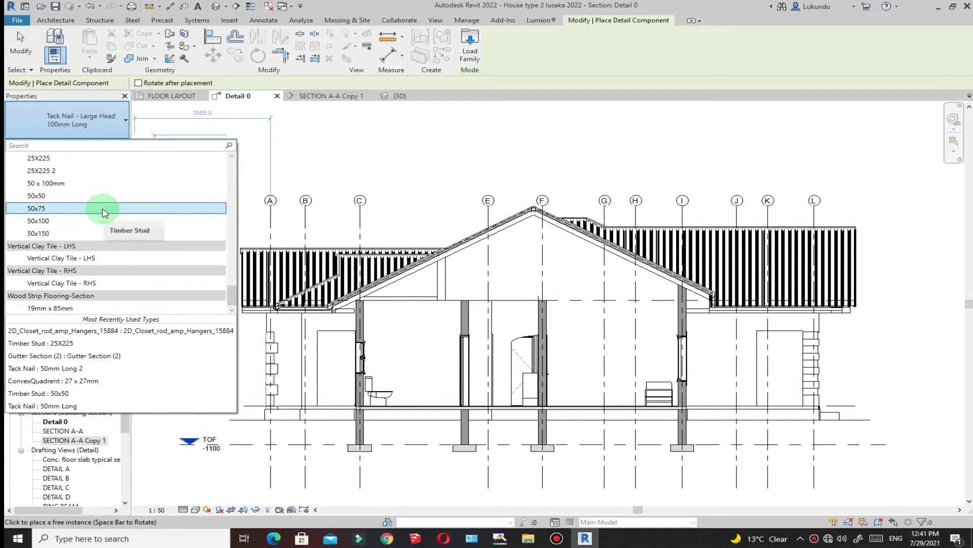
{"action": "scroll", "coordinate": [81, 198], "scroll_direction": "up", "scroll_amount": 3}
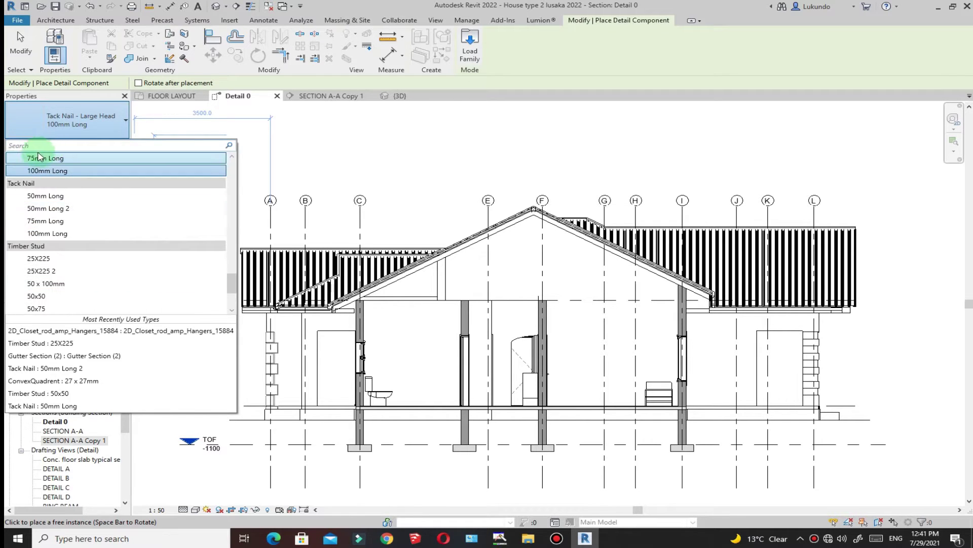
{"action": "scroll", "coordinate": [34, 238], "scroll_direction": "down", "scroll_amount": 1}
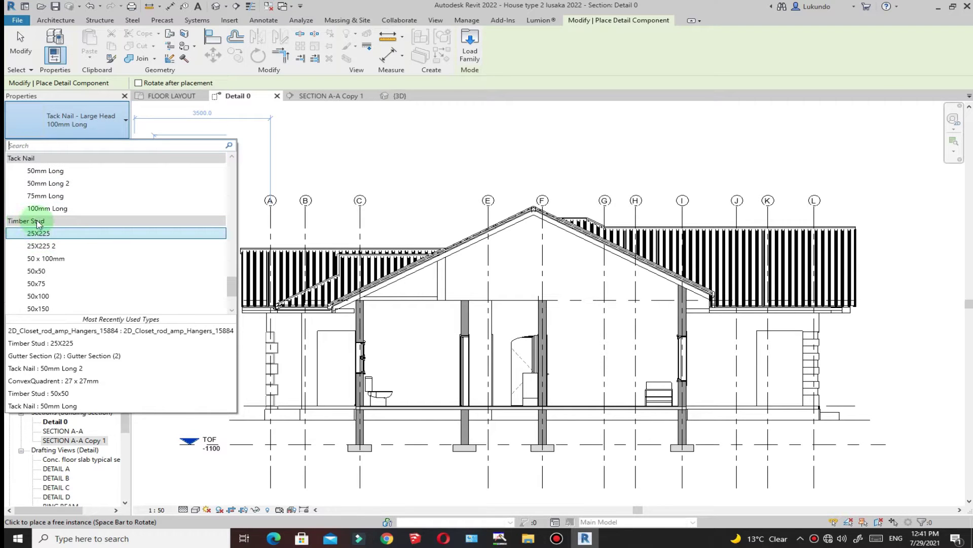
{"action": "left_click", "coordinate": [48, 259]}
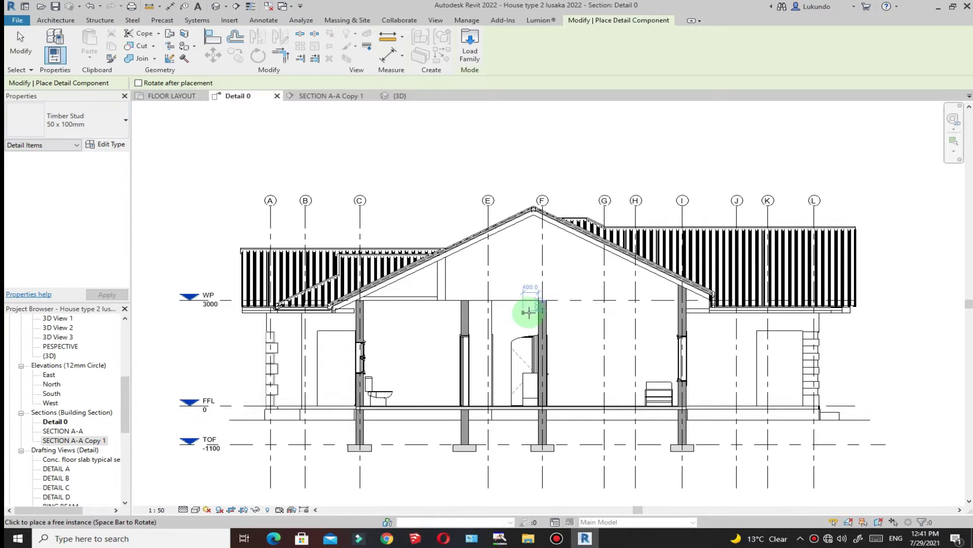
Step: Place the timber stud, rotated to lie flat, just above the top of the wall between grids C and E
{"action": "scroll", "coordinate": [522, 312], "scroll_direction": "up", "scroll_amount": 4}
{"action": "scroll", "coordinate": [516, 314], "scroll_direction": "up", "scroll_amount": 5}
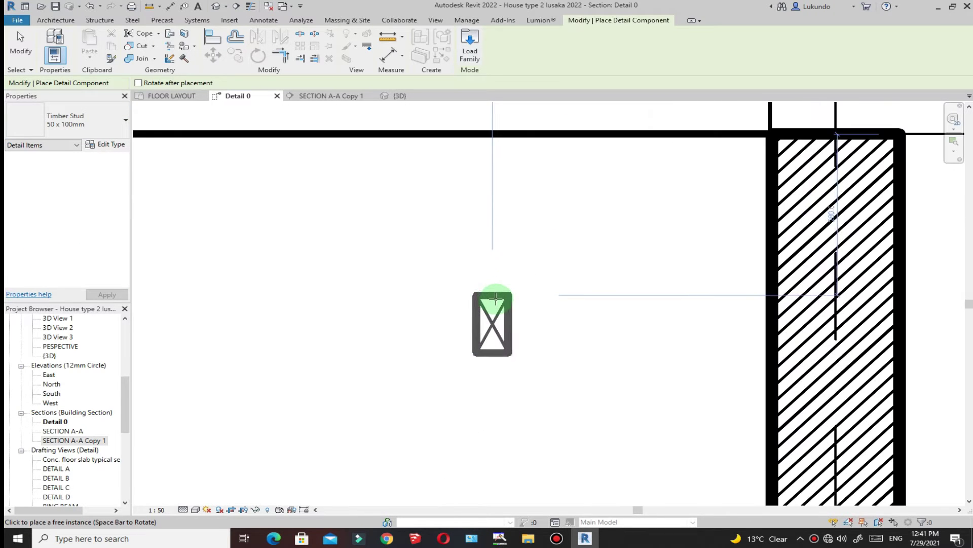
{"action": "scroll", "coordinate": [554, 321], "scroll_direction": "down", "scroll_amount": 4}
{"action": "scroll", "coordinate": [393, 278], "scroll_direction": "down", "scroll_amount": 3}
{"action": "scroll", "coordinate": [394, 276], "scroll_direction": "up", "scroll_amount": 5}
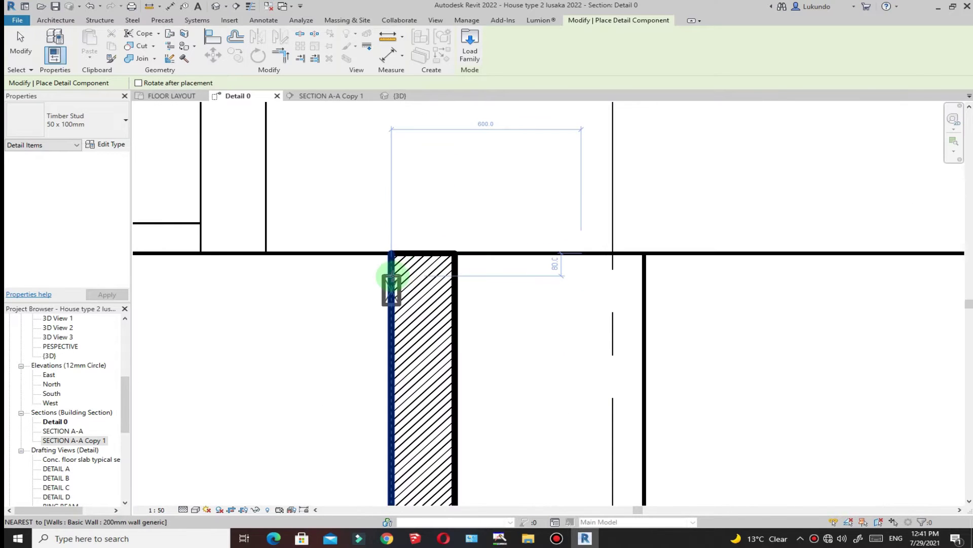
{"action": "scroll", "coordinate": [469, 268], "scroll_direction": "down", "scroll_amount": 3}
{"action": "scroll", "coordinate": [576, 265], "scroll_direction": "down", "scroll_amount": 4}
{"action": "scroll", "coordinate": [441, 274], "scroll_direction": "up", "scroll_amount": 7}
{"action": "scroll", "coordinate": [408, 282], "scroll_direction": "up", "scroll_amount": 2}
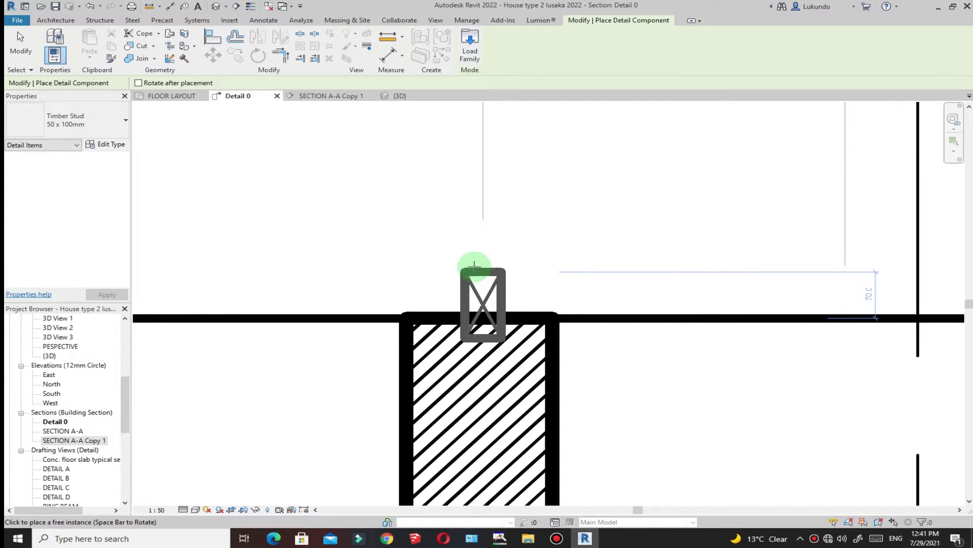
{"action": "key", "text": "space"}
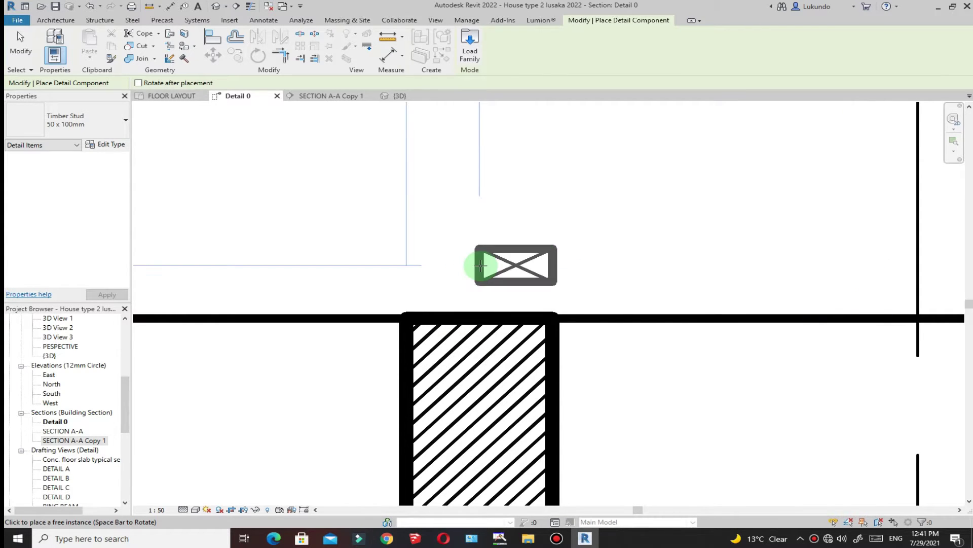
{"action": "key", "text": "space"}
{"action": "key", "text": "space"}
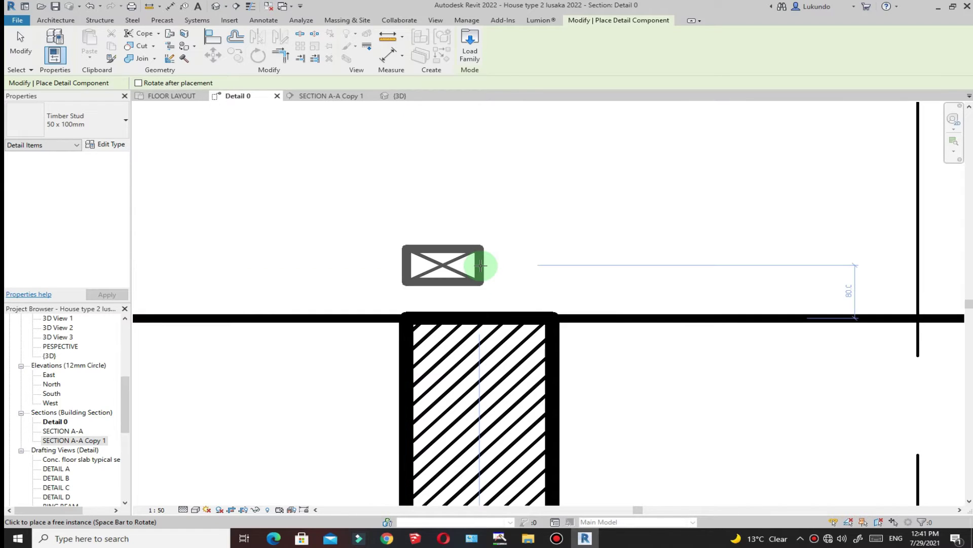
{"action": "key", "text": "space"}
{"action": "key", "text": "space"}
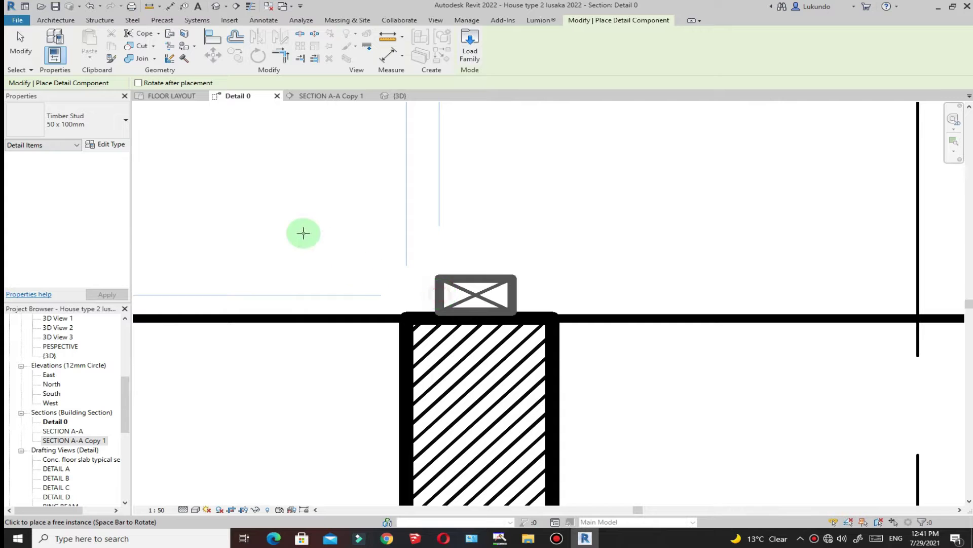
{"action": "left_click", "coordinate": [20, 48]}
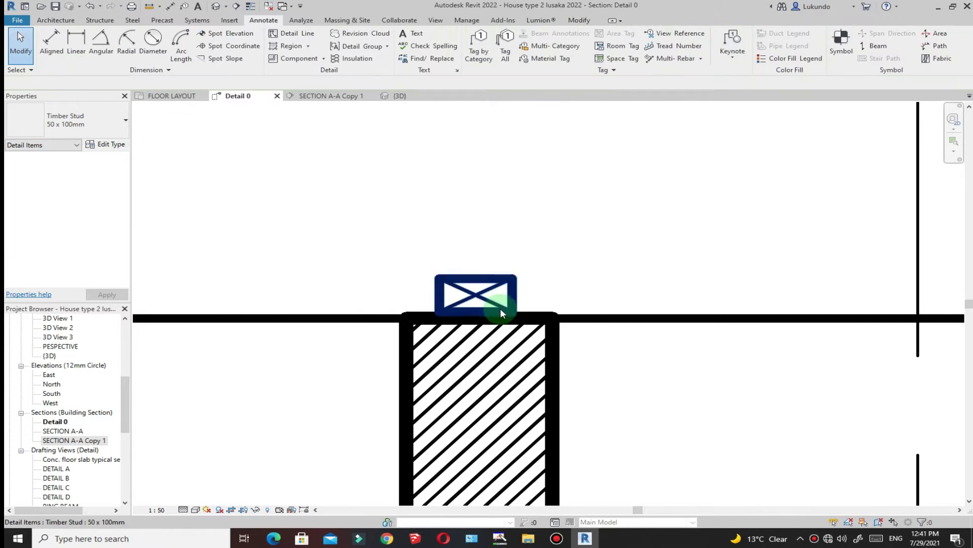
Step: Display the section with thin lines to see the gap between the stud and the wall
{"action": "scroll", "coordinate": [487, 314], "scroll_direction": "up", "scroll_amount": 3}
{"action": "scroll", "coordinate": [405, 244], "scroll_direction": "down", "scroll_amount": 1}
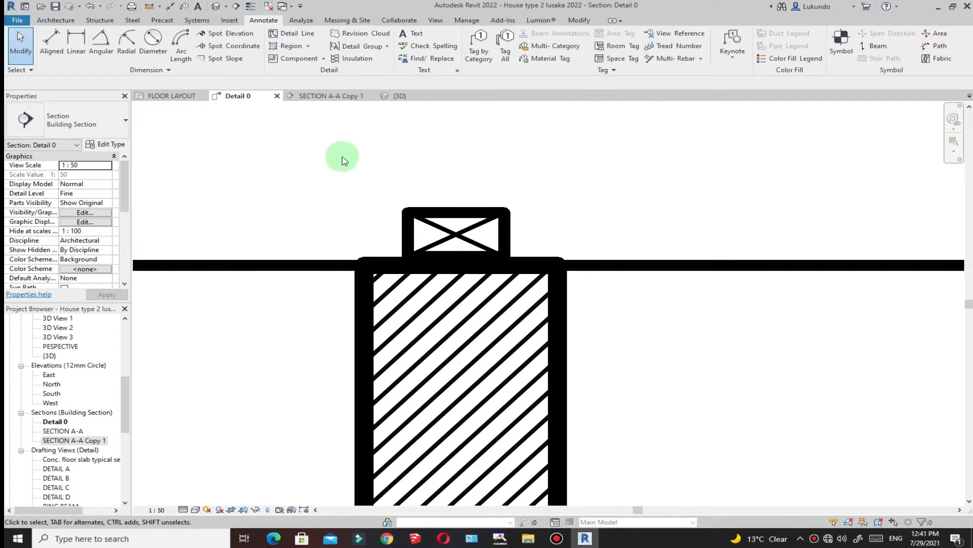
{"action": "left_click", "coordinate": [250, 6]}
{"action": "scroll", "coordinate": [434, 245], "scroll_direction": "up", "scroll_amount": 1}
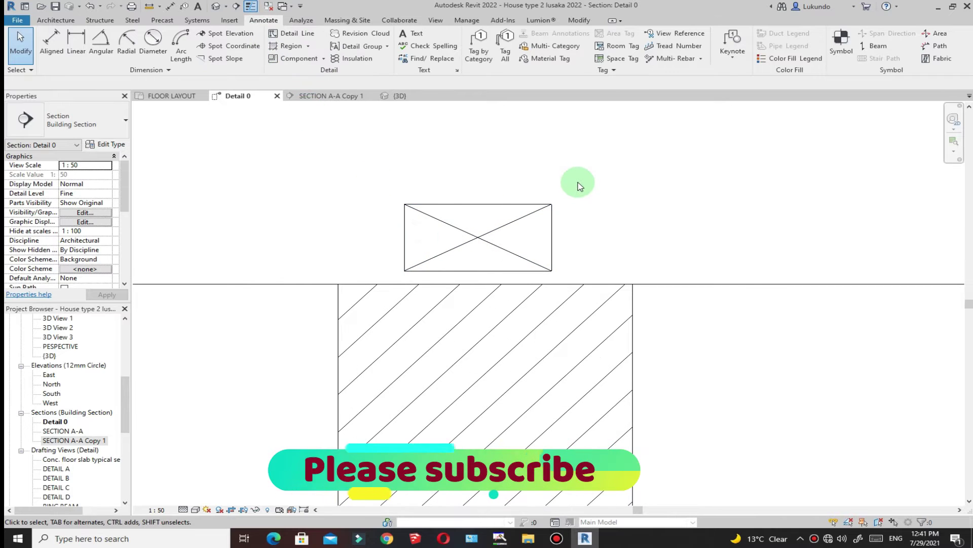
Step: Align the bottom edge of the timber stud with the top of the wall, ending the Align command
{"action": "scroll", "coordinate": [442, 331], "scroll_direction": "up", "scroll_amount": 1}
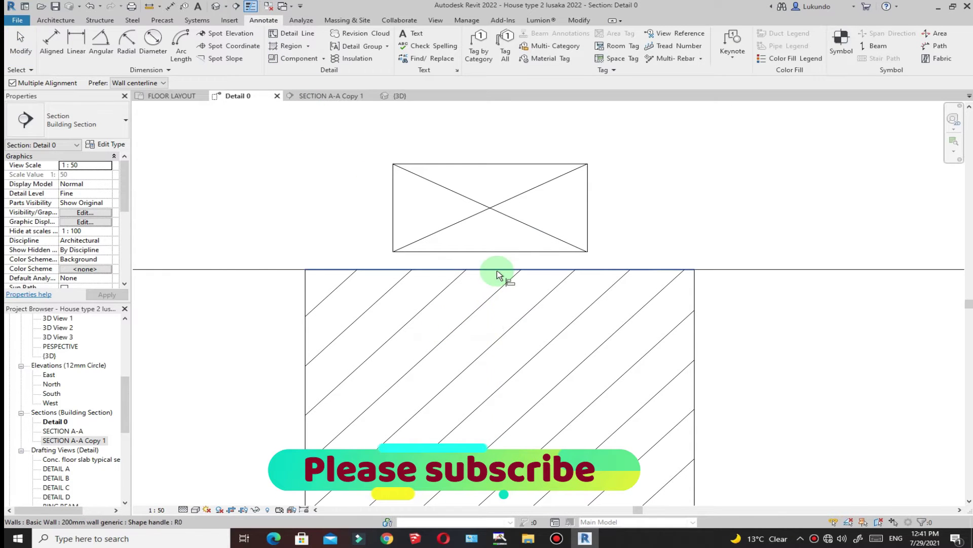
{"action": "left_click", "coordinate": [497, 272]}
{"action": "left_click", "coordinate": [494, 252]}
{"action": "scroll", "coordinate": [461, 289], "scroll_direction": "down", "scroll_amount": 2}
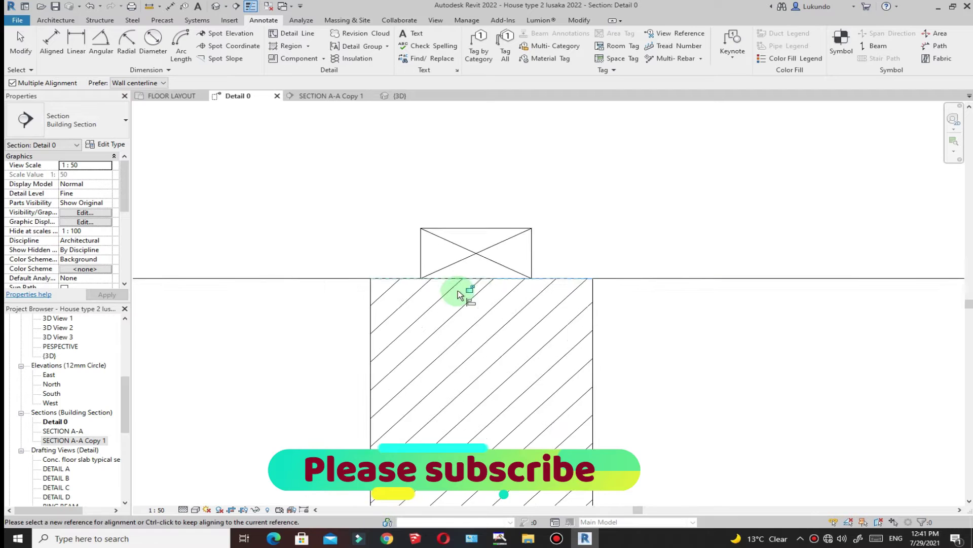
{"action": "scroll", "coordinate": [469, 293], "scroll_direction": "down", "scroll_amount": 2}
{"action": "scroll", "coordinate": [467, 297], "scroll_direction": "up", "scroll_amount": 1}
{"action": "scroll", "coordinate": [466, 297], "scroll_direction": "down", "scroll_amount": 1}
{"action": "right_click", "coordinate": [464, 238]}
{"action": "left_click", "coordinate": [464, 236]}
{"action": "right_click", "coordinate": [445, 226]}
{"action": "left_click", "coordinate": [485, 302]}
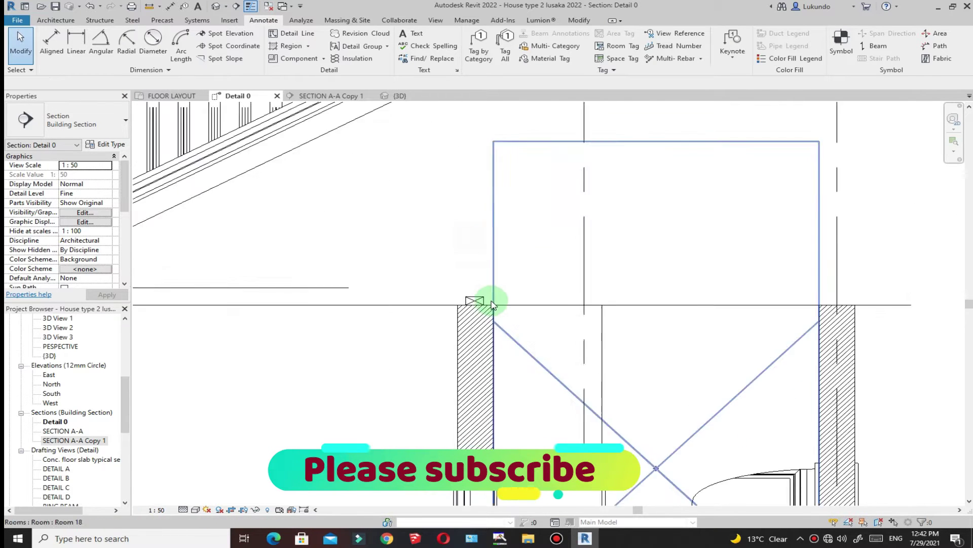
{"action": "left_click", "coordinate": [528, 292]}
Step: Inspect the placed wall plate and the other wall tops along wall-plate level between grids C and I
{"action": "scroll", "coordinate": [486, 296], "scroll_direction": "down", "scroll_amount": 5}
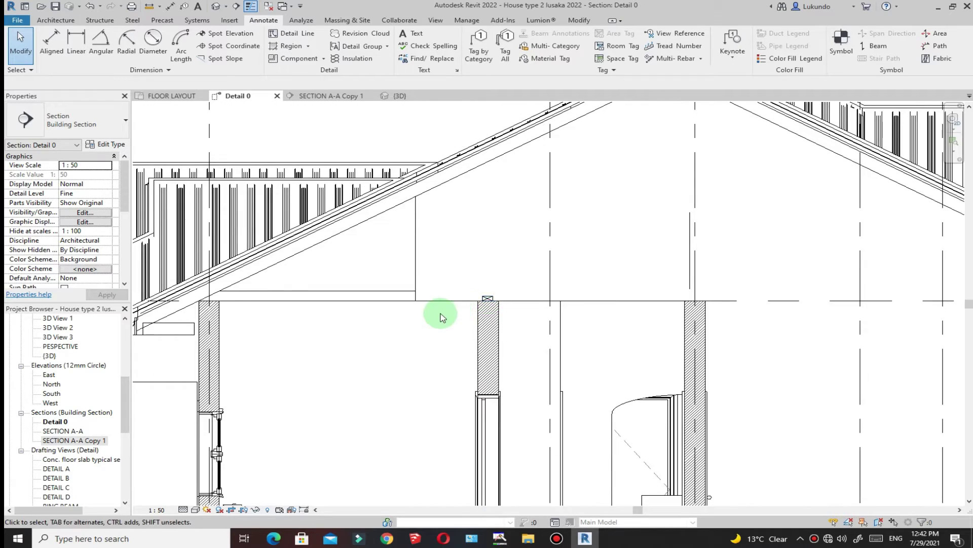
{"action": "scroll", "coordinate": [559, 311], "scroll_direction": "up", "scroll_amount": 2}
{"action": "scroll", "coordinate": [500, 337], "scroll_direction": "up", "scroll_amount": 2}
{"action": "scroll", "coordinate": [409, 330], "scroll_direction": "down", "scroll_amount": 4}
{"action": "scroll", "coordinate": [356, 305], "scroll_direction": "up", "scroll_amount": 5}
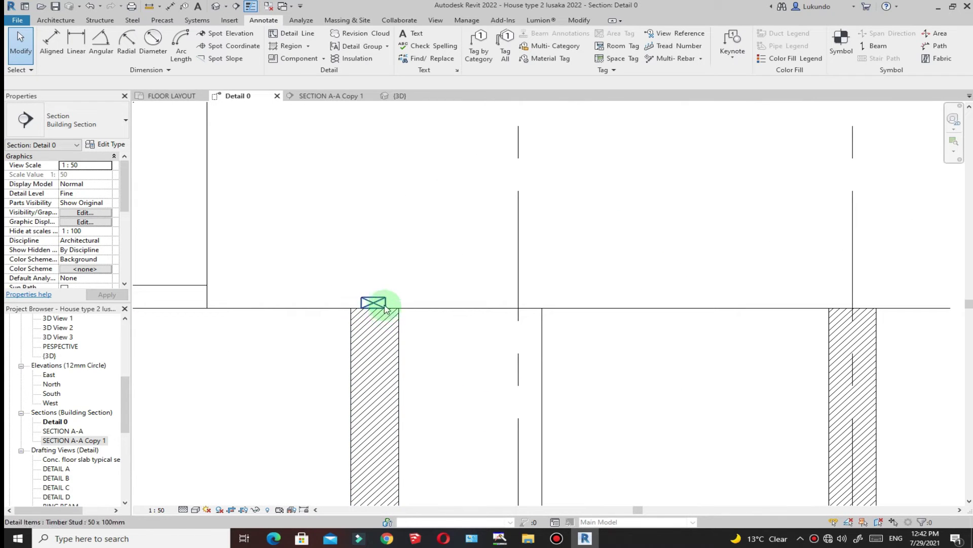
{"action": "scroll", "coordinate": [383, 312], "scroll_direction": "down", "scroll_amount": 3}
{"action": "scroll", "coordinate": [380, 315], "scroll_direction": "up", "scroll_amount": 4}
{"action": "scroll", "coordinate": [381, 328], "scroll_direction": "down", "scroll_amount": 3}
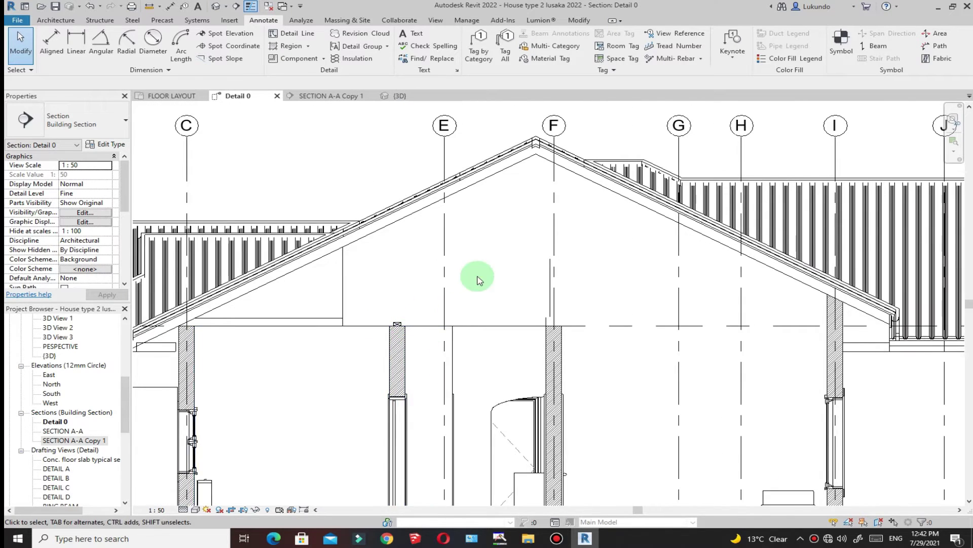
{"action": "scroll", "coordinate": [435, 317], "scroll_direction": "up", "scroll_amount": 5}
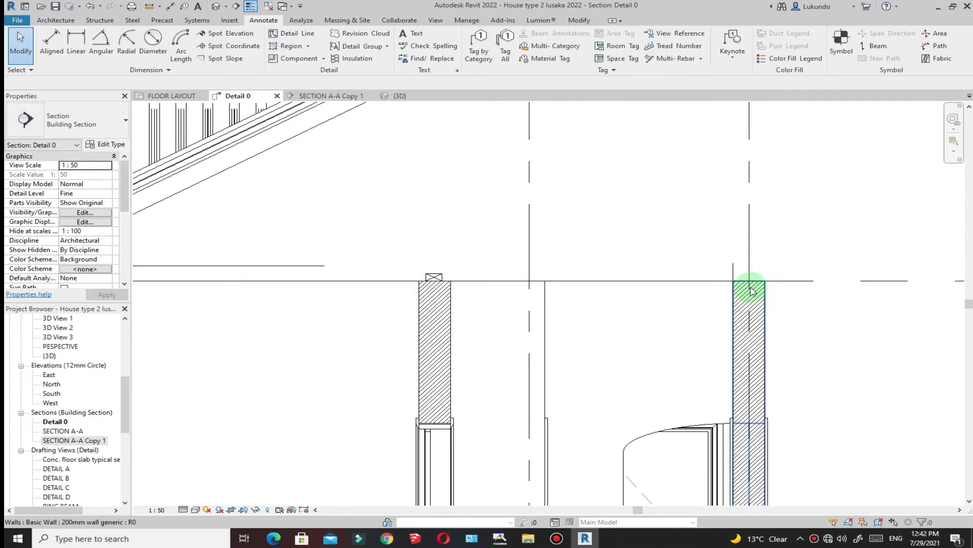
Step: Examine the row of timber members between the walls in SECTION A-A Copy 1, checking their spacing and level below the wall plates
{"action": "scroll", "coordinate": [507, 318], "scroll_direction": "down", "scroll_amount": 2}
{"action": "scroll", "coordinate": [496, 289], "scroll_direction": "down", "scroll_amount": 3}
{"action": "scroll", "coordinate": [452, 311], "scroll_direction": "up", "scroll_amount": 3}
{"action": "scroll", "coordinate": [480, 285], "scroll_direction": "down", "scroll_amount": 1}
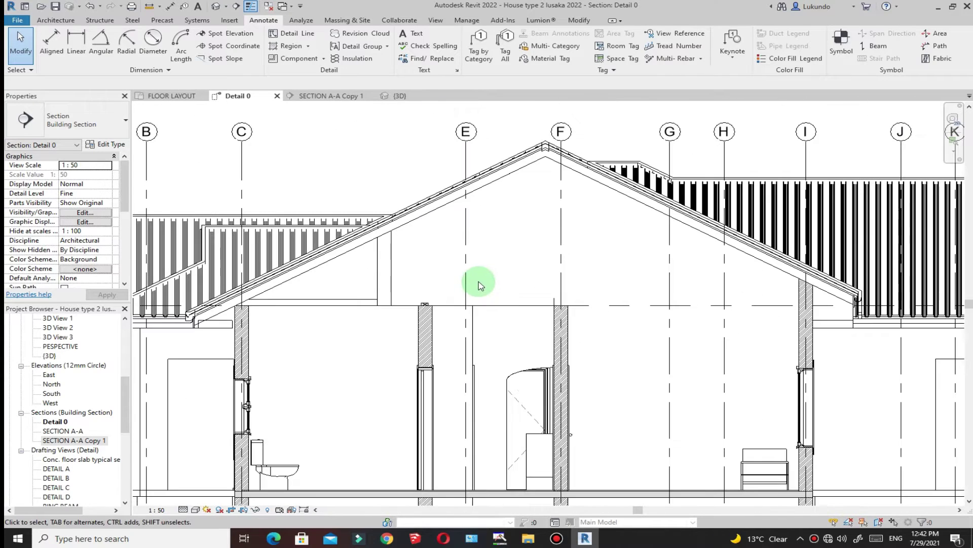
{"action": "left_click", "coordinate": [307, 95]}
{"action": "scroll", "coordinate": [511, 303], "scroll_direction": "down", "scroll_amount": 1}
{"action": "scroll", "coordinate": [511, 306], "scroll_direction": "down", "scroll_amount": 3}
{"action": "scroll", "coordinate": [395, 306], "scroll_direction": "up", "scroll_amount": 6}
{"action": "scroll", "coordinate": [431, 307], "scroll_direction": "down", "scroll_amount": 3}
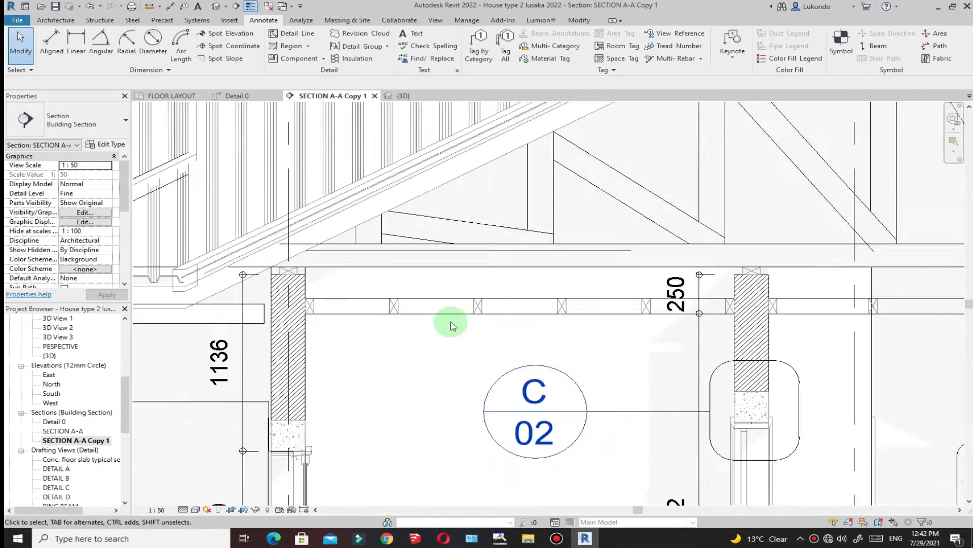
{"action": "scroll", "coordinate": [431, 246], "scroll_direction": "up", "scroll_amount": 3}
{"action": "scroll", "coordinate": [507, 241], "scroll_direction": "down", "scroll_amount": 1}
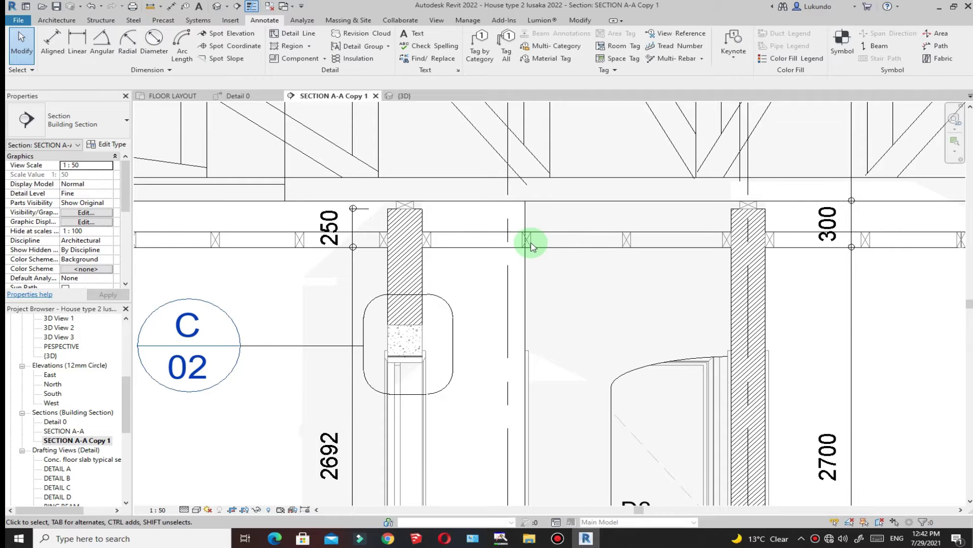
{"action": "scroll", "coordinate": [449, 268], "scroll_direction": "down", "scroll_amount": 2}
{"action": "scroll", "coordinate": [281, 247], "scroll_direction": "up", "scroll_amount": 2}
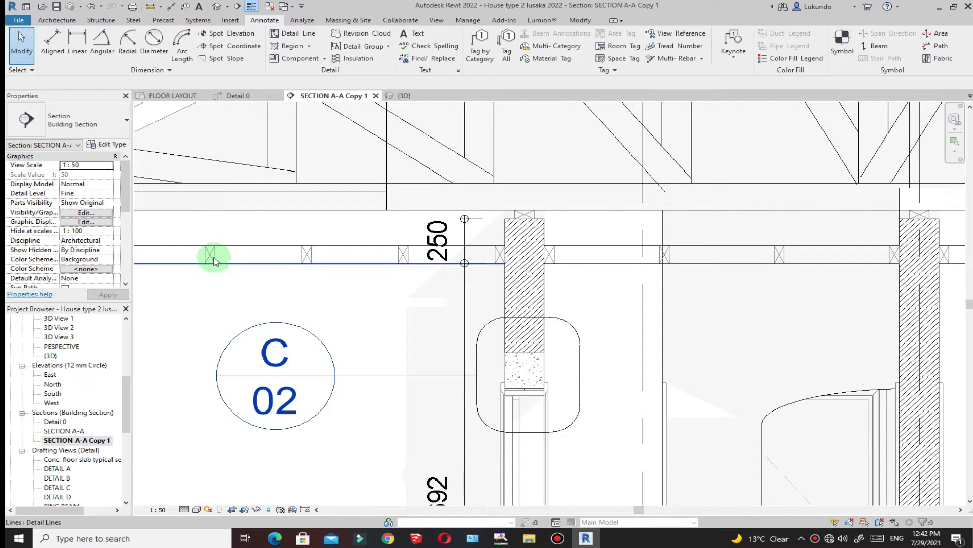
{"action": "scroll", "coordinate": [438, 304], "scroll_direction": "down", "scroll_amount": 3}
{"action": "scroll", "coordinate": [326, 278], "scroll_direction": "up", "scroll_amount": 2}
Step: In Detail 0, start a repeating detail component of type Timber Stud Noggins- Vertical and duplicate the type as Timber Stud Noggins- Vertical 3
{"action": "left_click", "coordinate": [235, 96]}
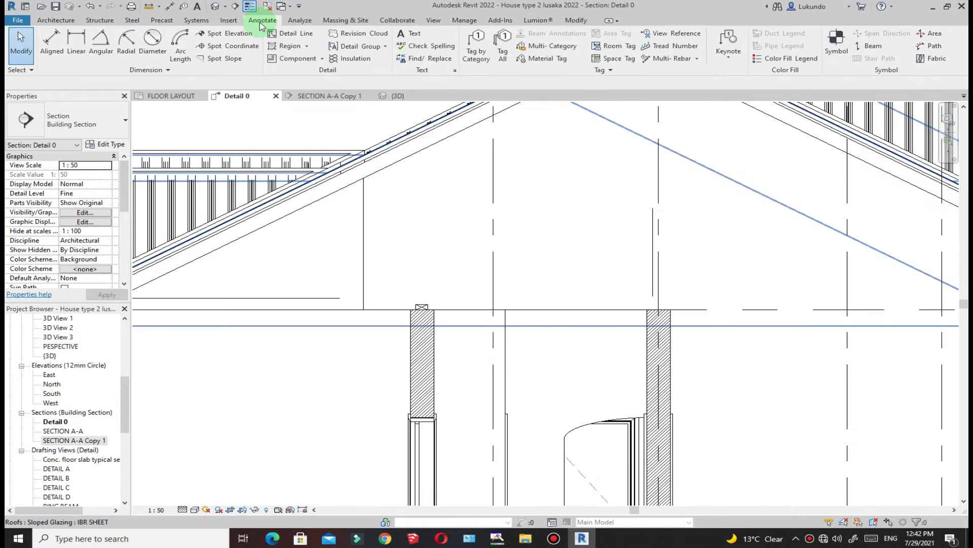
{"action": "left_click", "coordinate": [322, 58]}
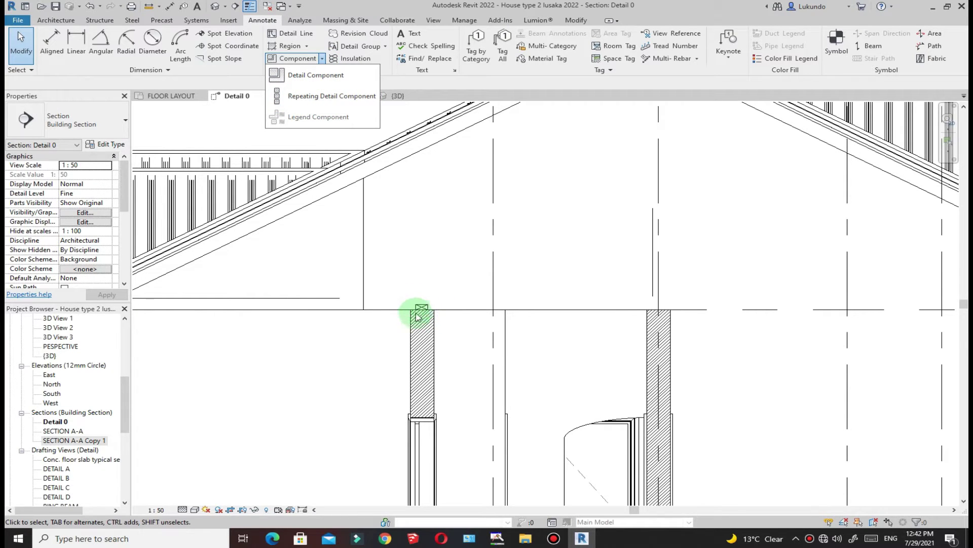
{"action": "left_click", "coordinate": [310, 98]}
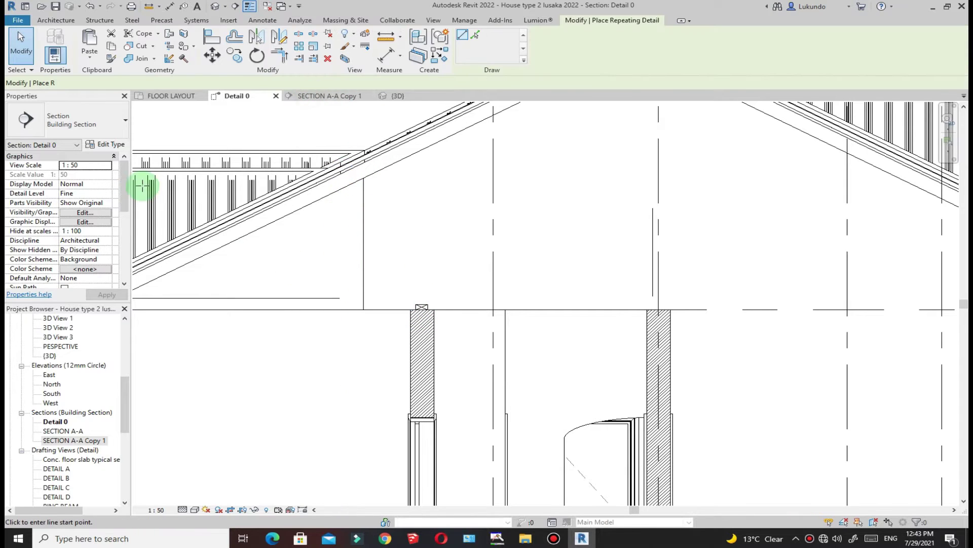
{"action": "left_click", "coordinate": [124, 123]}
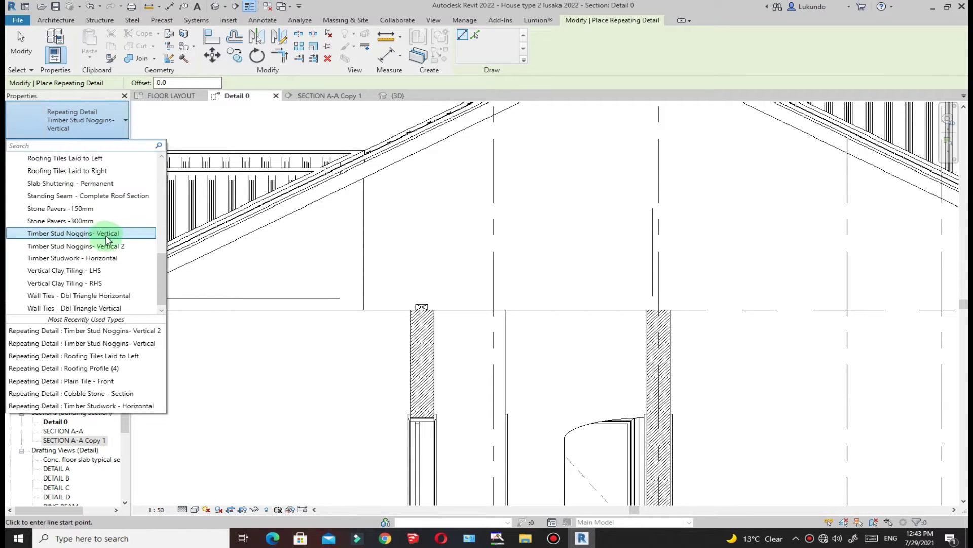
{"action": "left_click", "coordinate": [63, 235]}
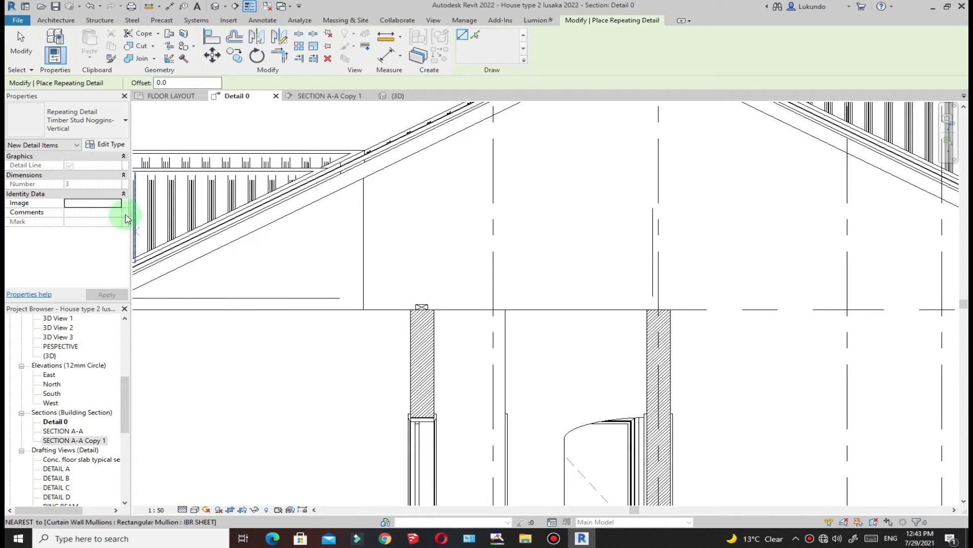
{"action": "left_click", "coordinate": [104, 146]}
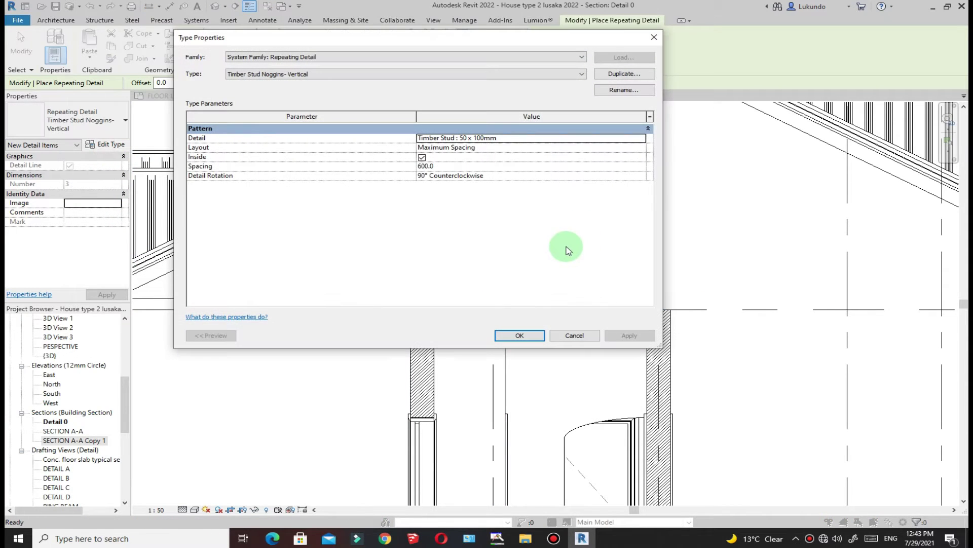
{"action": "left_click", "coordinate": [621, 75]}
{"action": "left_click", "coordinate": [487, 323]}
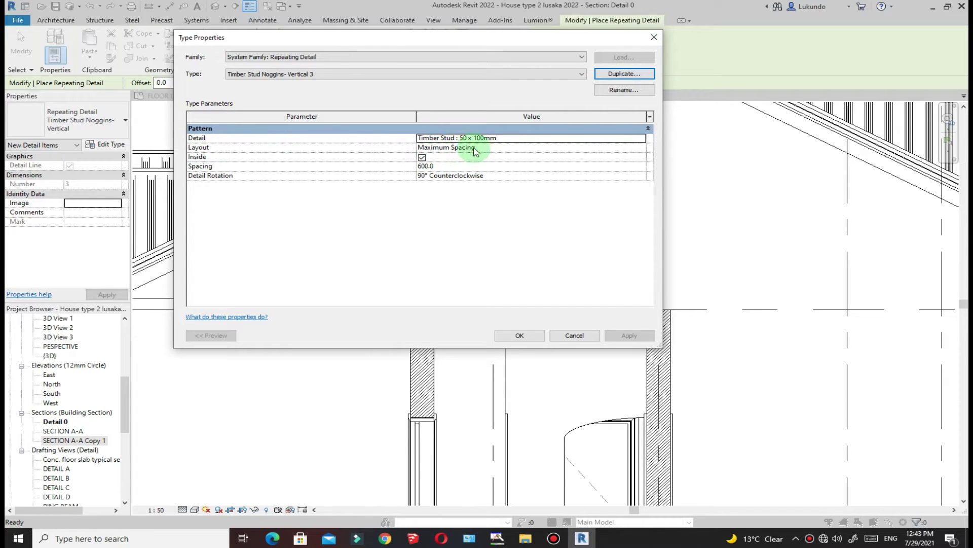
Step: Choose Maximum Spacing as the new type's layout and Timber Stud : 50 x 100mm as its detail, accepting the type properties
{"action": "left_click", "coordinate": [640, 147]}
{"action": "left_click", "coordinate": [641, 147]}
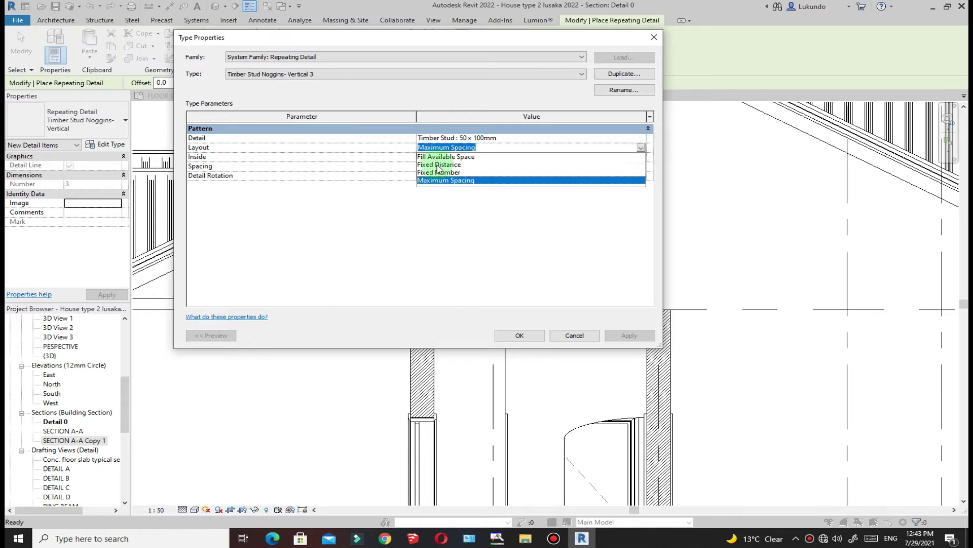
{"action": "left_click", "coordinate": [440, 182]}
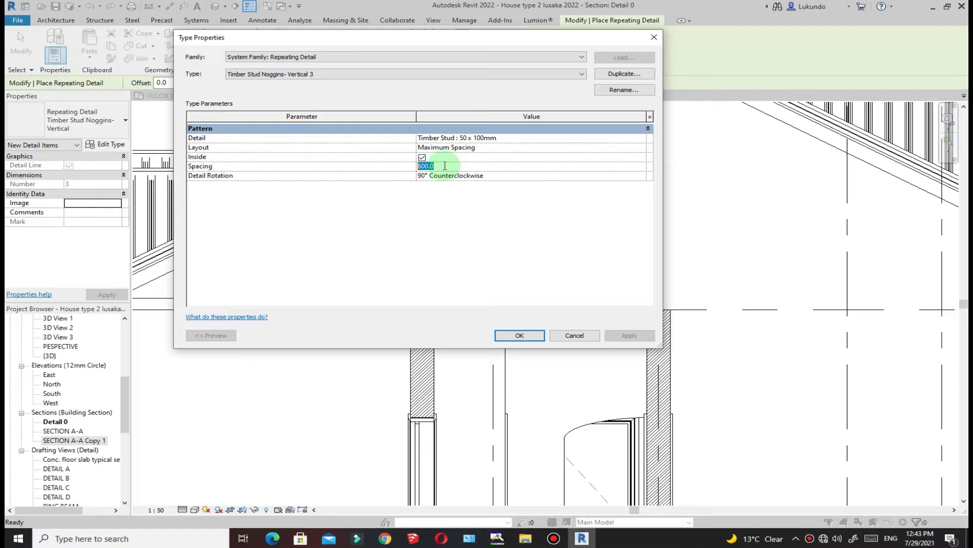
{"action": "left_click", "coordinate": [642, 139]}
{"action": "left_click", "coordinate": [641, 138]}
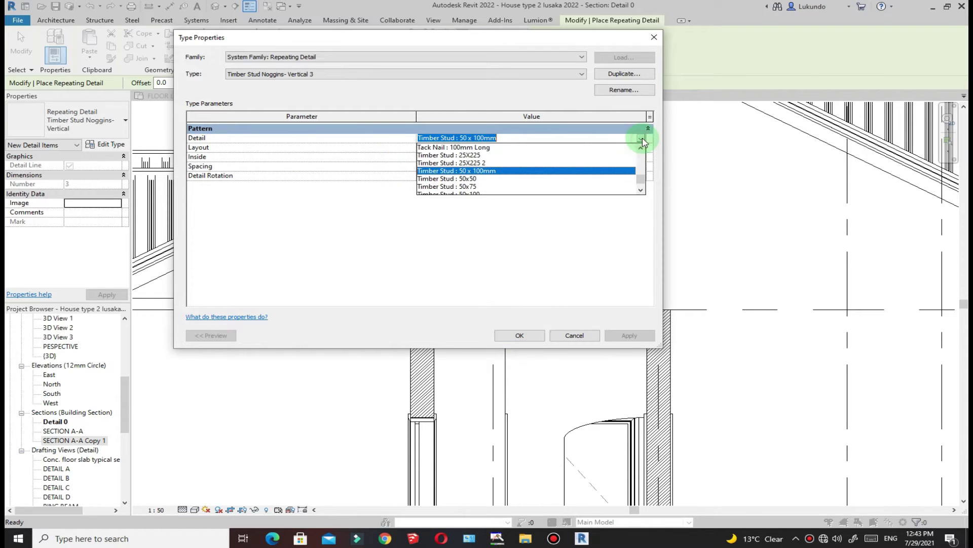
{"action": "left_click", "coordinate": [477, 173]}
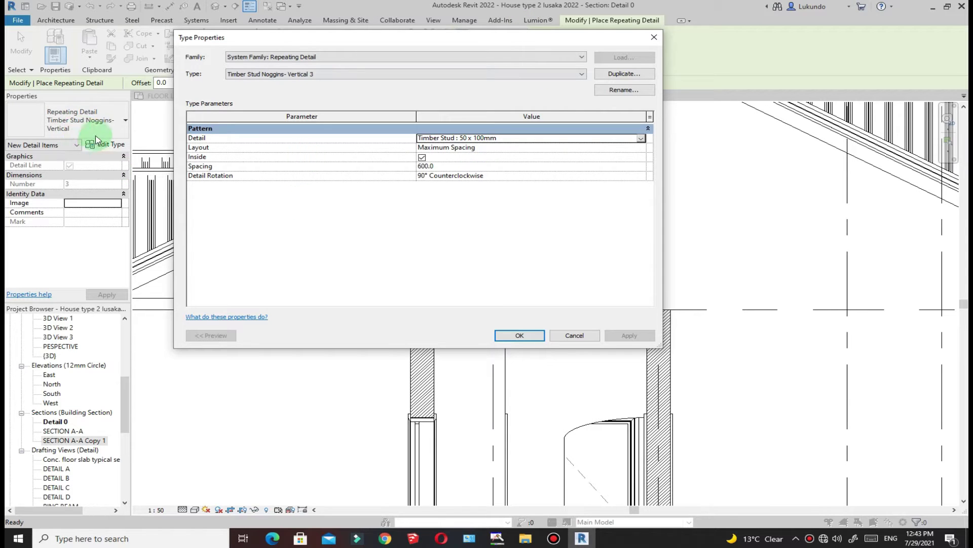
{"action": "left_click", "coordinate": [520, 335]}
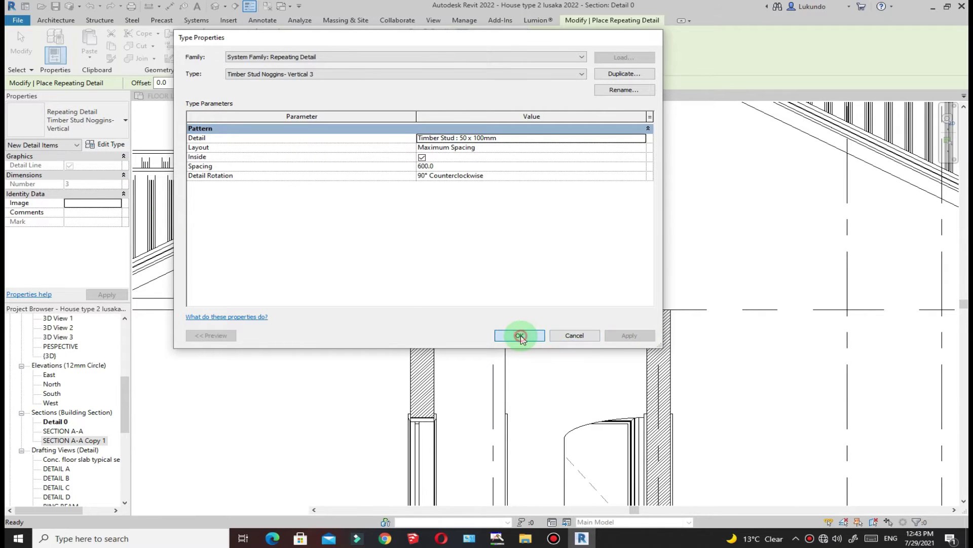
Step: Place a horizontal run of repeating timber studs about 2500 mm long, slightly below wall-plate level, from the grid C wall to the next wall
{"action": "scroll", "coordinate": [496, 309], "scroll_direction": "down", "scroll_amount": 5}
{"action": "scroll", "coordinate": [489, 306], "scroll_direction": "up", "scroll_amount": 5}
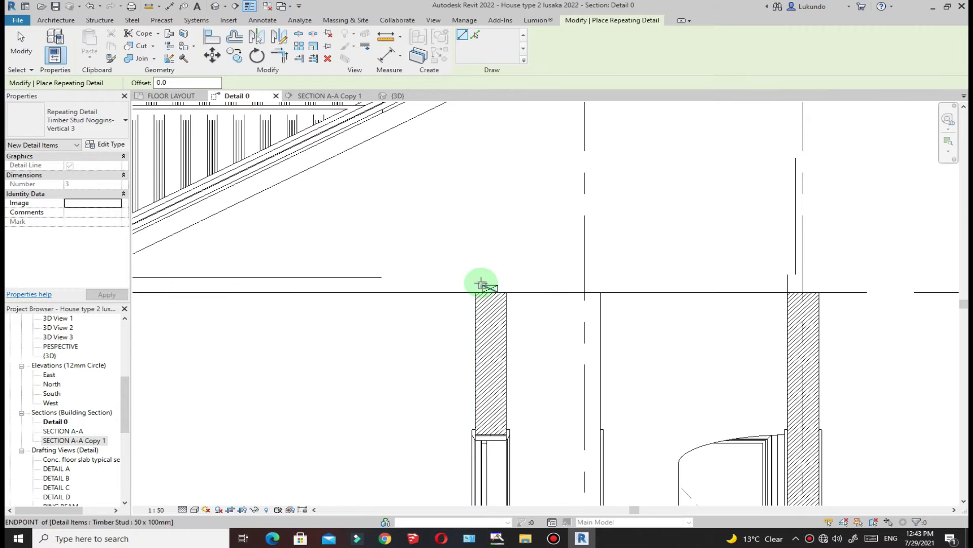
{"action": "scroll", "coordinate": [539, 282], "scroll_direction": "down", "scroll_amount": 6}
{"action": "scroll", "coordinate": [387, 305], "scroll_direction": "up", "scroll_amount": 6}
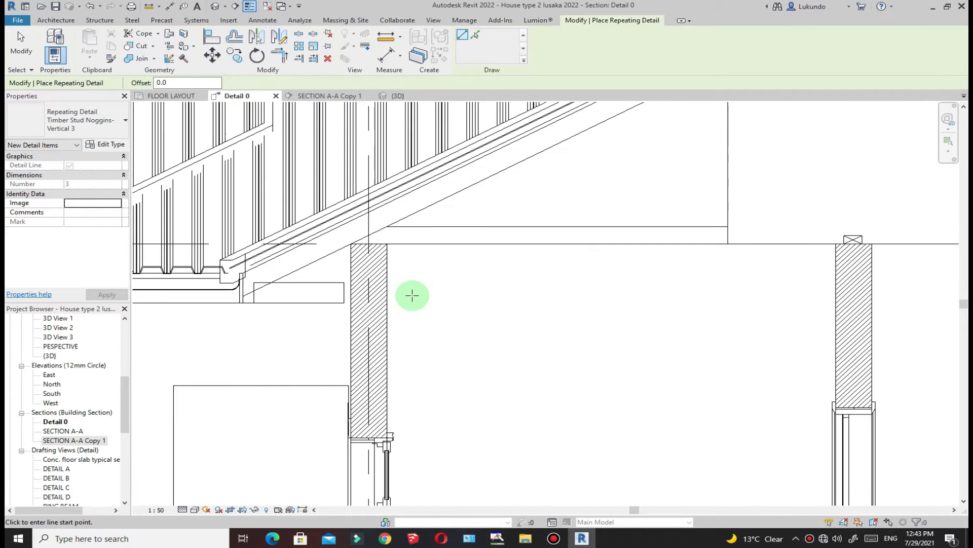
{"action": "left_click", "coordinate": [388, 280]}
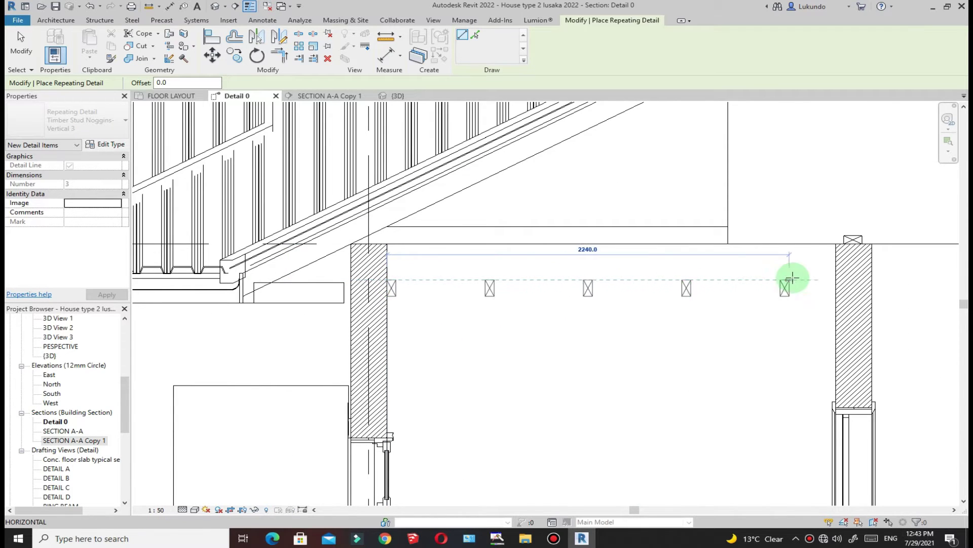
{"action": "scroll", "coordinate": [588, 304], "scroll_direction": "down", "scroll_amount": 3}
{"action": "scroll", "coordinate": [688, 294], "scroll_direction": "down", "scroll_amount": 3}
{"action": "scroll", "coordinate": [674, 306], "scroll_direction": "up", "scroll_amount": 3}
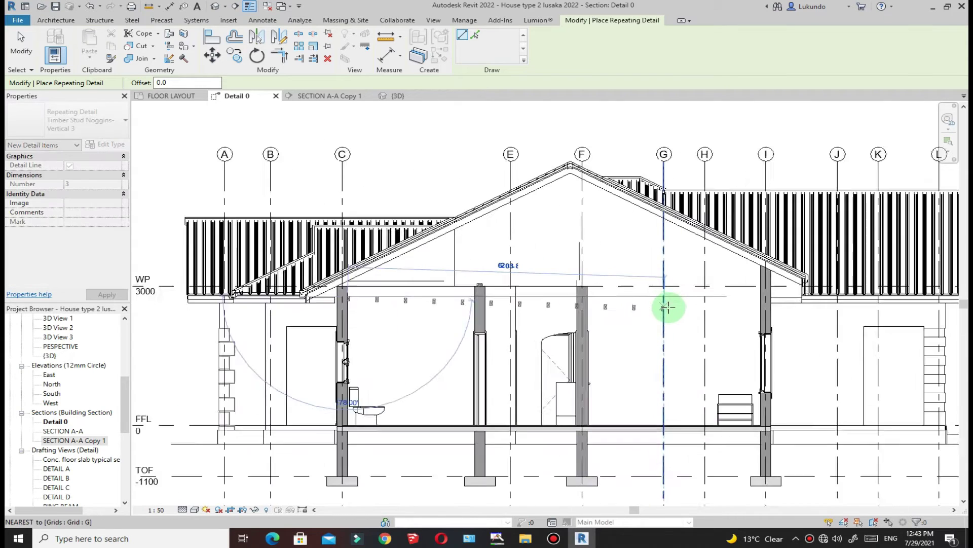
{"action": "scroll", "coordinate": [413, 289], "scroll_direction": "up", "scroll_amount": 5}
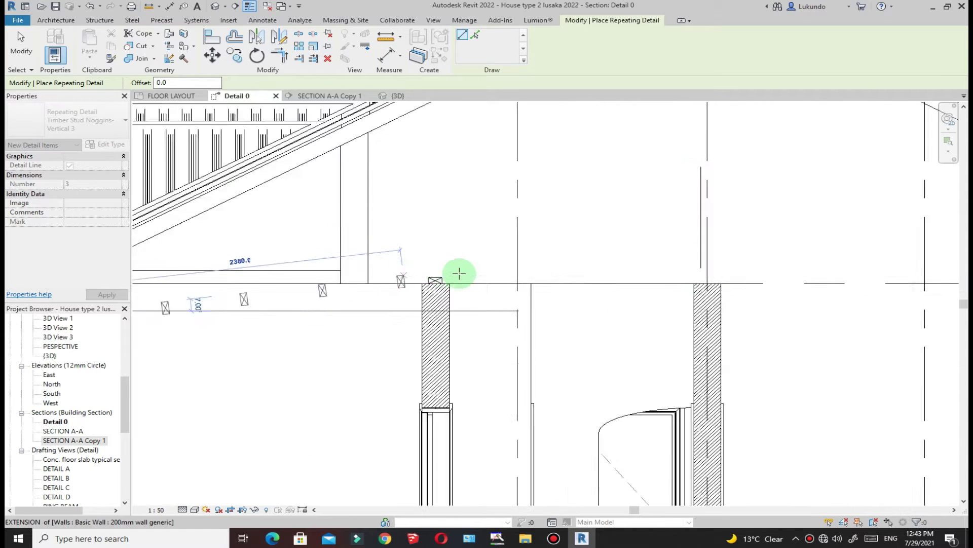
{"action": "scroll", "coordinate": [408, 277], "scroll_direction": "up", "scroll_amount": 3}
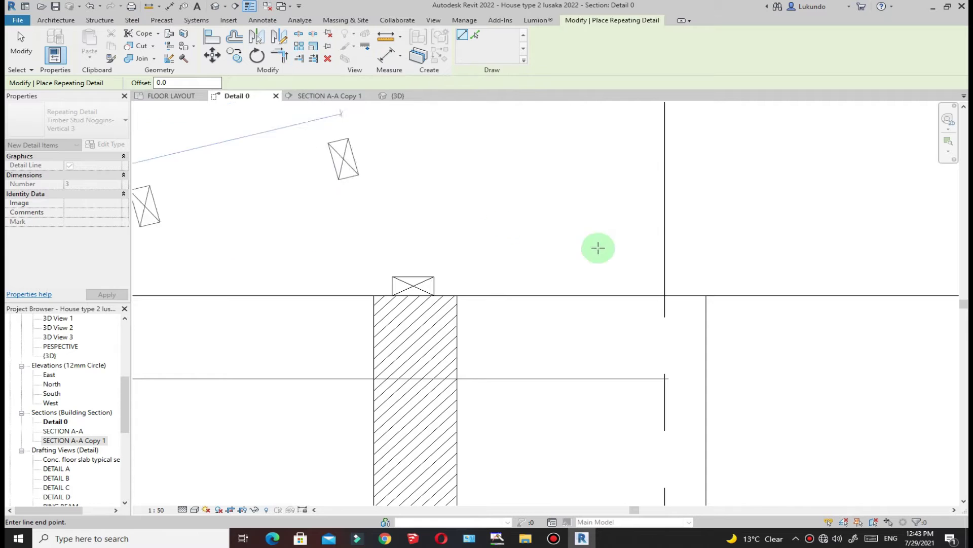
{"action": "scroll", "coordinate": [598, 245], "scroll_direction": "down", "scroll_amount": 3}
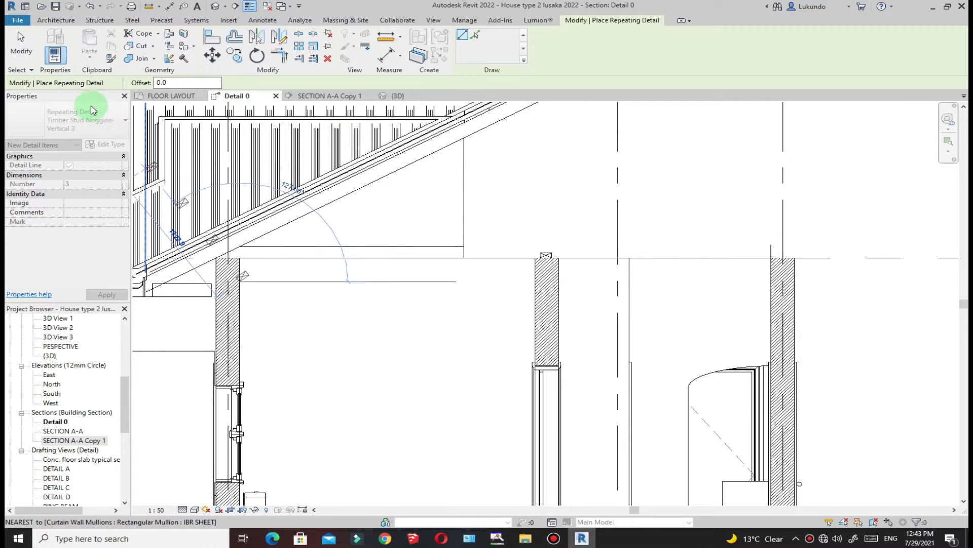
{"action": "scroll", "coordinate": [401, 287], "scroll_direction": "down", "scroll_amount": 2}
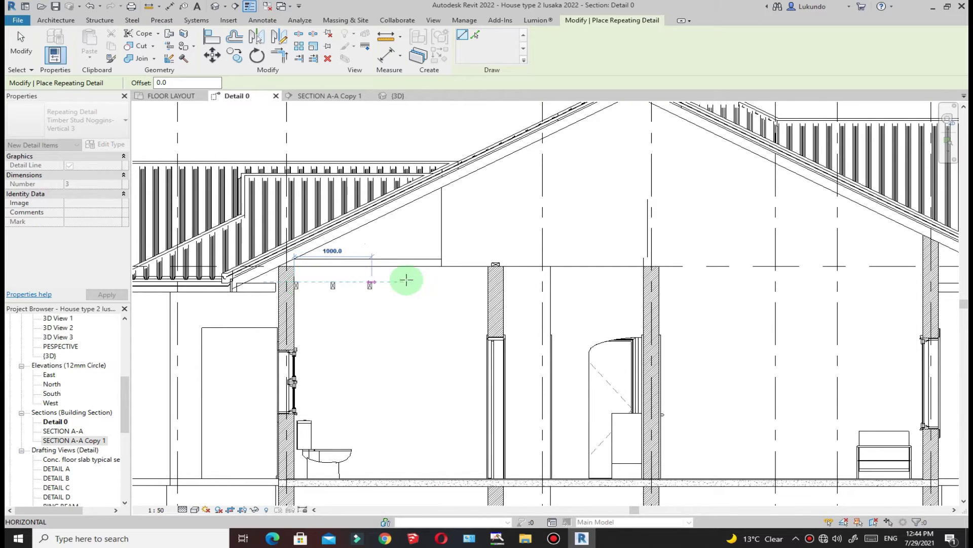
{"action": "scroll", "coordinate": [439, 278], "scroll_direction": "up", "scroll_amount": 3}
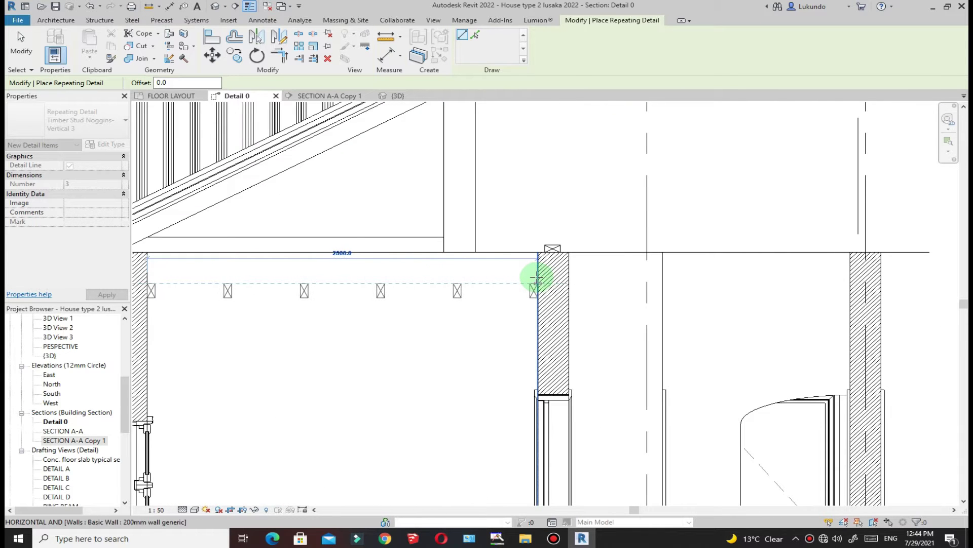
{"action": "left_click", "coordinate": [537, 278]}
Step: Place a second stud run about 1800 mm long at the same level, from the wall between grids C and E to the grid F wall
{"action": "scroll", "coordinate": [557, 279], "scroll_direction": "down", "scroll_amount": 2}
{"action": "scroll", "coordinate": [547, 278], "scroll_direction": "up", "scroll_amount": 4}
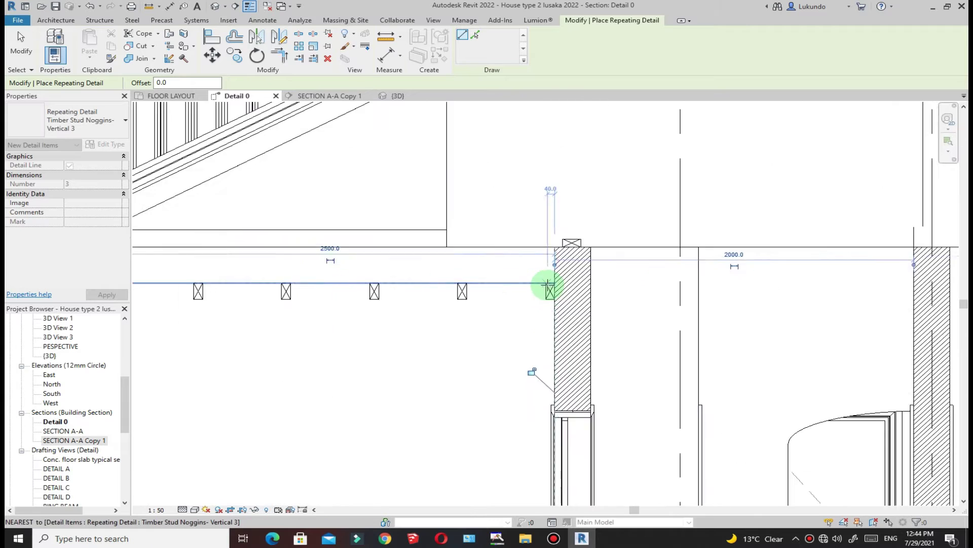
{"action": "left_click", "coordinate": [554, 292]}
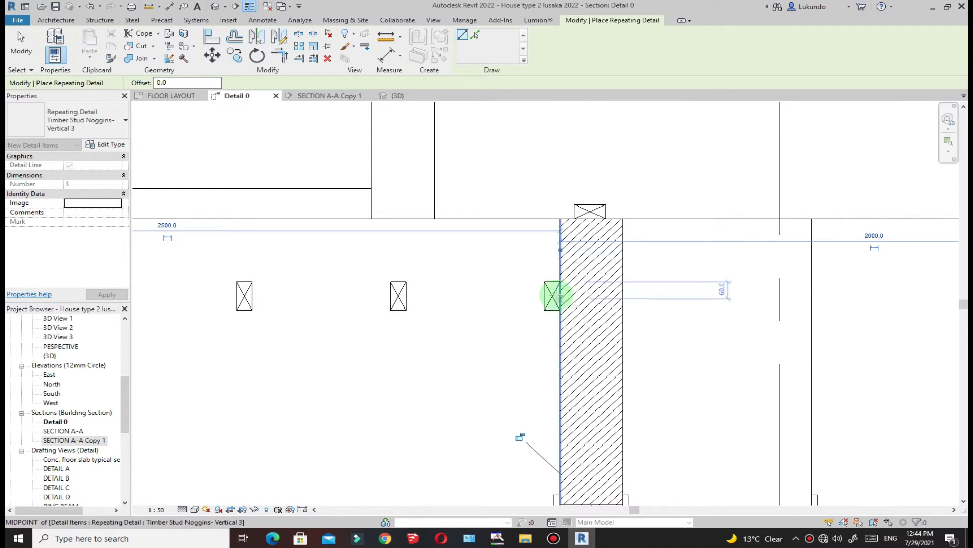
{"action": "scroll", "coordinate": [532, 310], "scroll_direction": "down", "scroll_amount": 4}
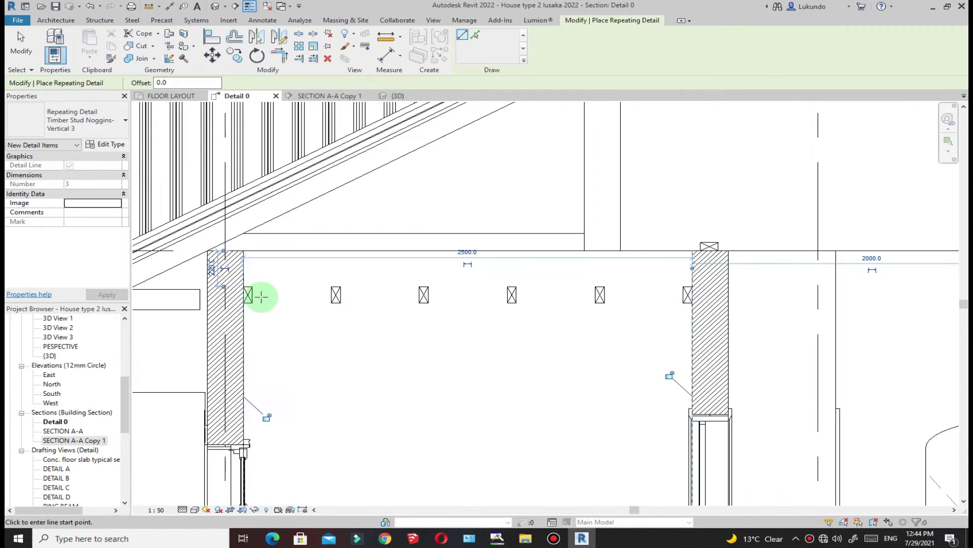
{"action": "scroll", "coordinate": [528, 307], "scroll_direction": "right", "scroll_amount": 3, "text": "shift"}
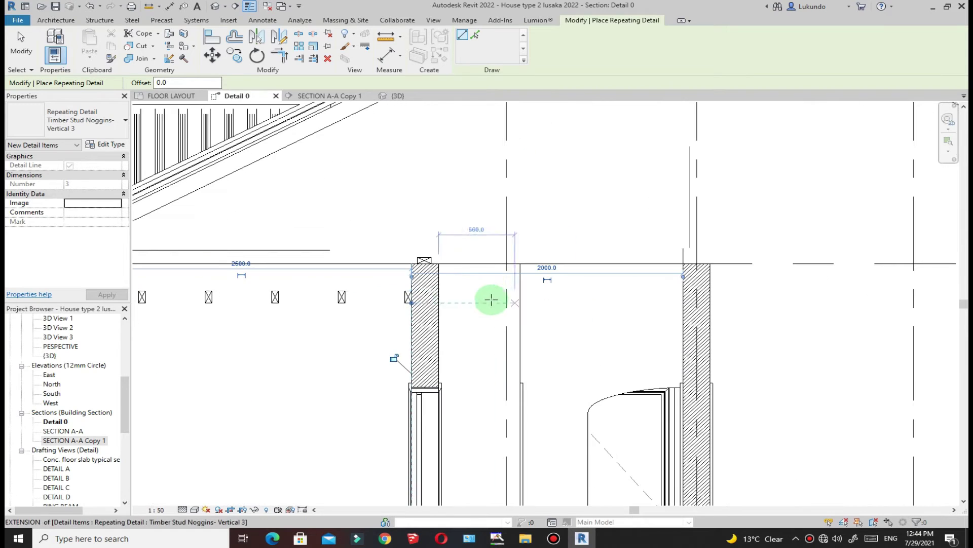
{"action": "left_click", "coordinate": [439, 290]}
{"action": "scroll", "coordinate": [441, 289], "scroll_direction": "down", "scroll_amount": 3}
{"action": "scroll", "coordinate": [506, 289], "scroll_direction": "up", "scroll_amount": 3}
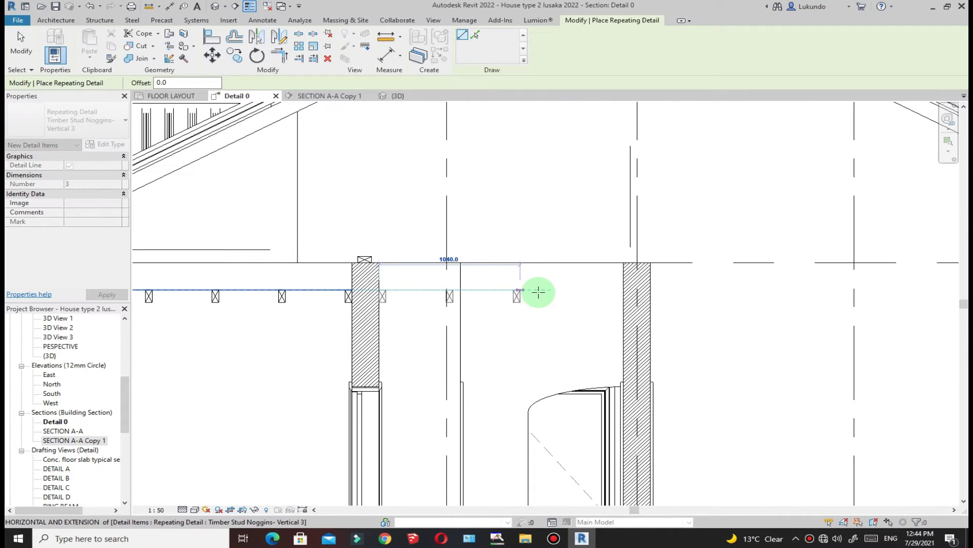
{"action": "left_click", "coordinate": [623, 290]}
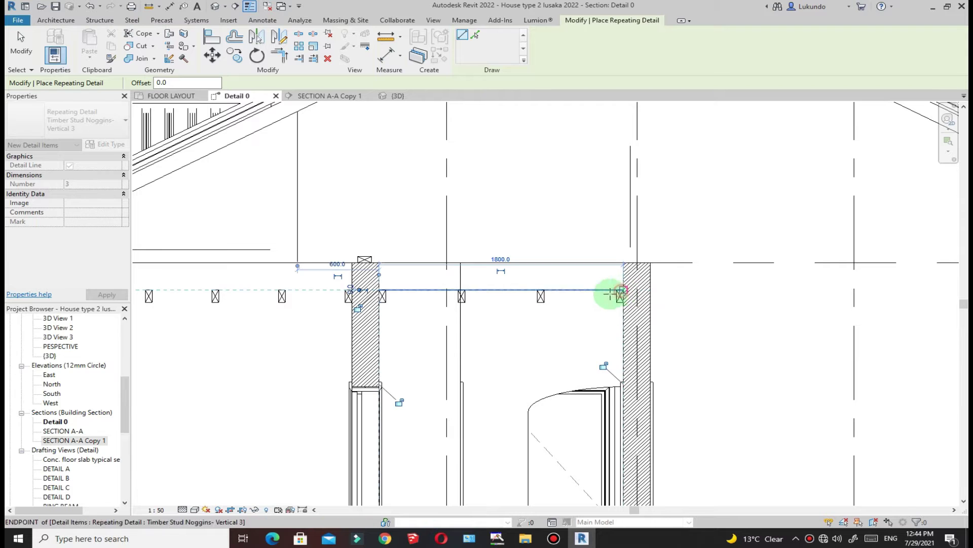
Step: Place a third stud run about 3400 mm long at the same level between the grid F and I walls, and end the command
{"action": "left_click", "coordinate": [651, 290]}
{"action": "scroll", "coordinate": [441, 306], "scroll_direction": "down", "scroll_amount": 3}
{"action": "scroll", "coordinate": [583, 302], "scroll_direction": "up", "scroll_amount": 3}
{"action": "left_click", "coordinate": [729, 295]}
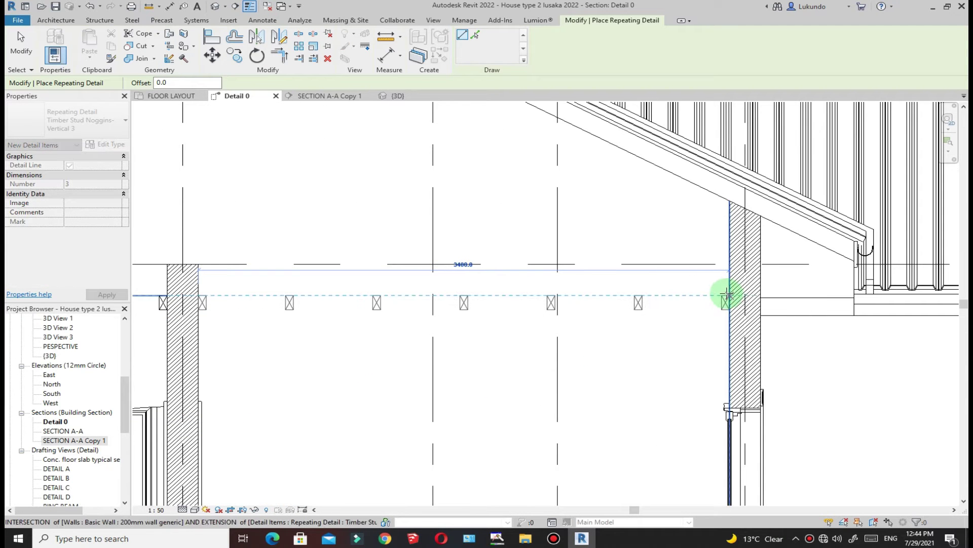
{"action": "left_click", "coordinate": [21, 46]}
{"action": "scroll", "coordinate": [500, 226], "scroll_direction": "down", "scroll_amount": 5}
{"action": "scroll", "coordinate": [337, 254], "scroll_direction": "up", "scroll_amount": 5}
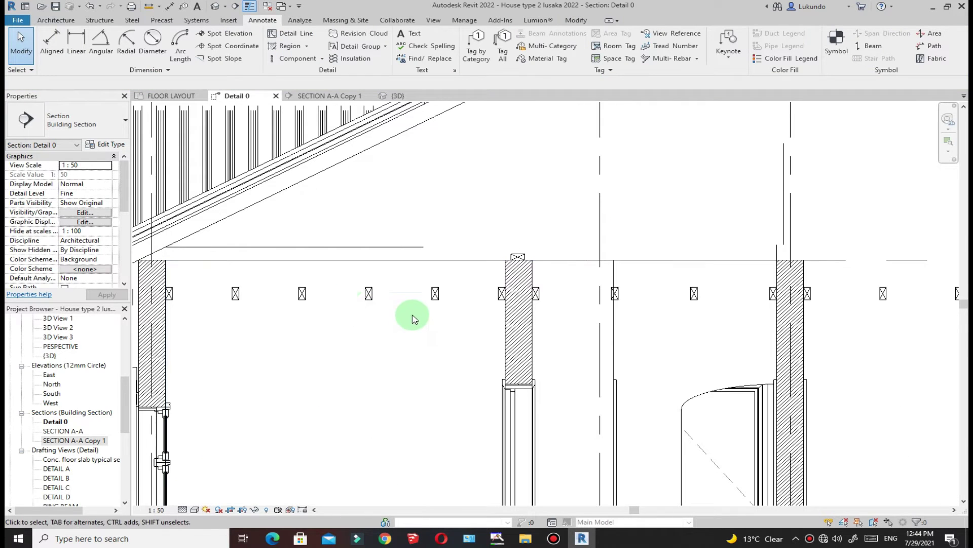
{"action": "scroll", "coordinate": [435, 312], "scroll_direction": "down", "scroll_amount": 3}
{"action": "scroll", "coordinate": [393, 316], "scroll_direction": "up", "scroll_amount": 3}
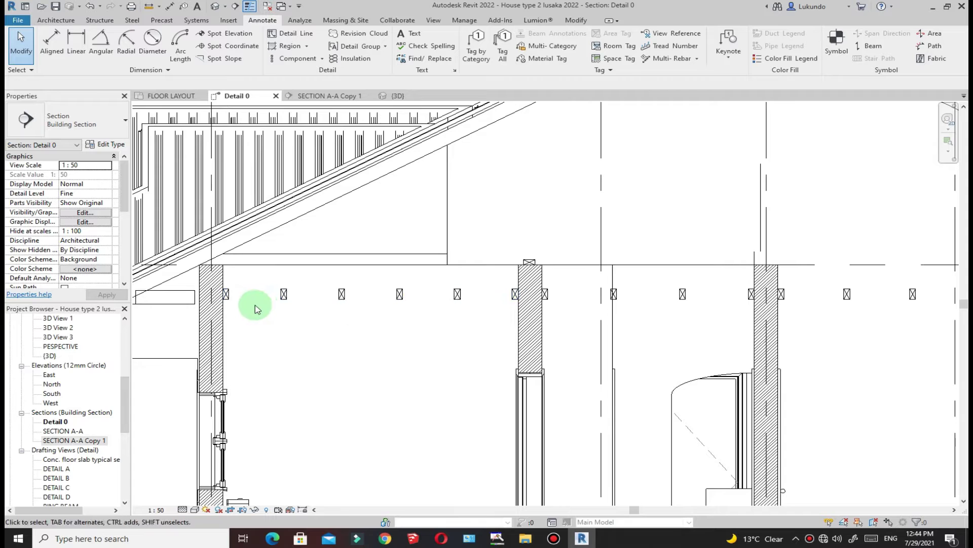
{"action": "scroll", "coordinate": [410, 303], "scroll_direction": "up", "scroll_amount": 3}
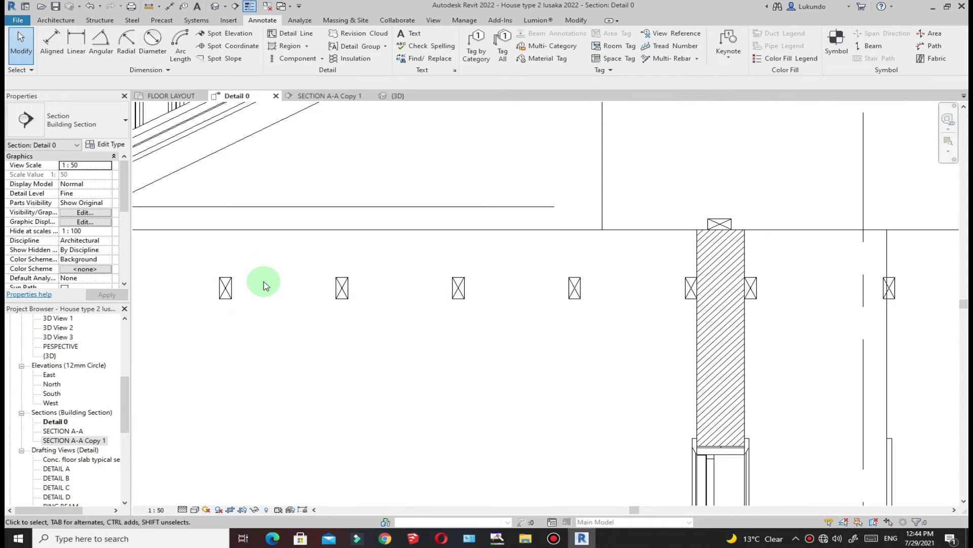
Step: Draw horizontal detail lines along the top and bottom of the first stud run, from the grid C wall to the next wall
{"action": "left_click", "coordinate": [253, 23]}
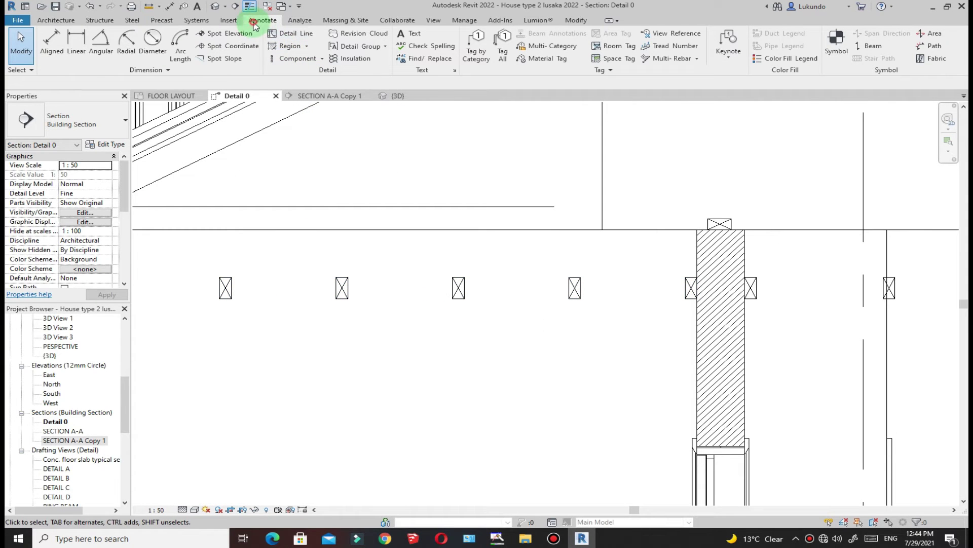
{"action": "left_click", "coordinate": [292, 34]}
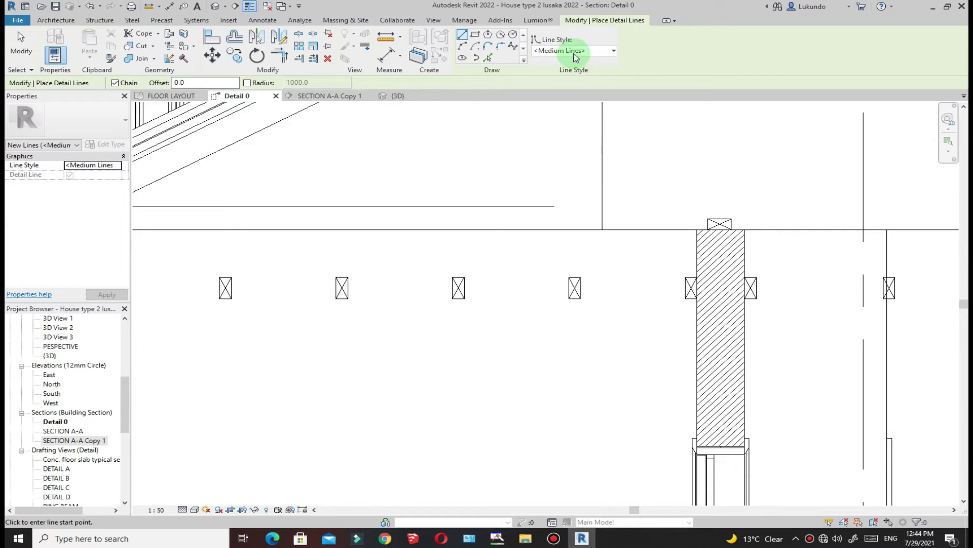
{"action": "left_click", "coordinate": [614, 51]}
{"action": "scroll", "coordinate": [507, 322], "scroll_direction": "down", "scroll_amount": 3}
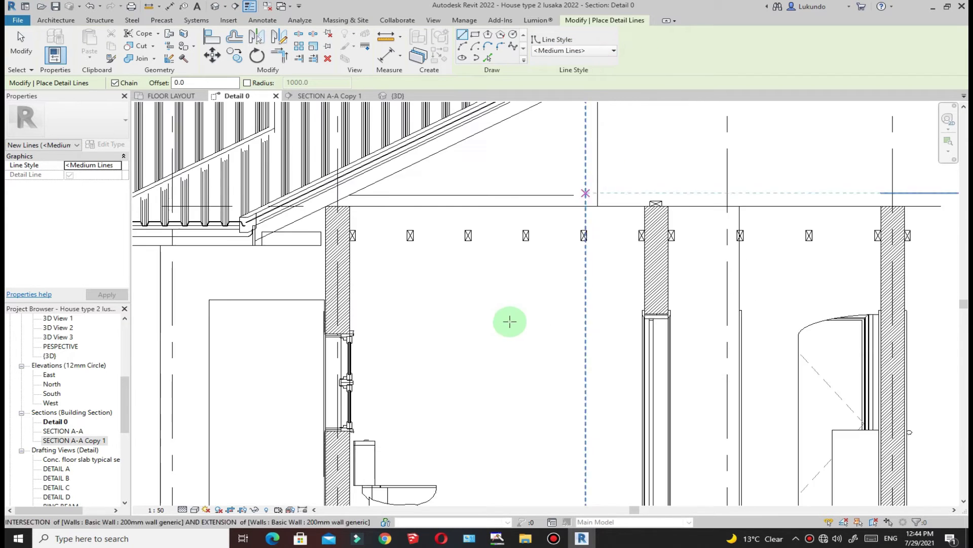
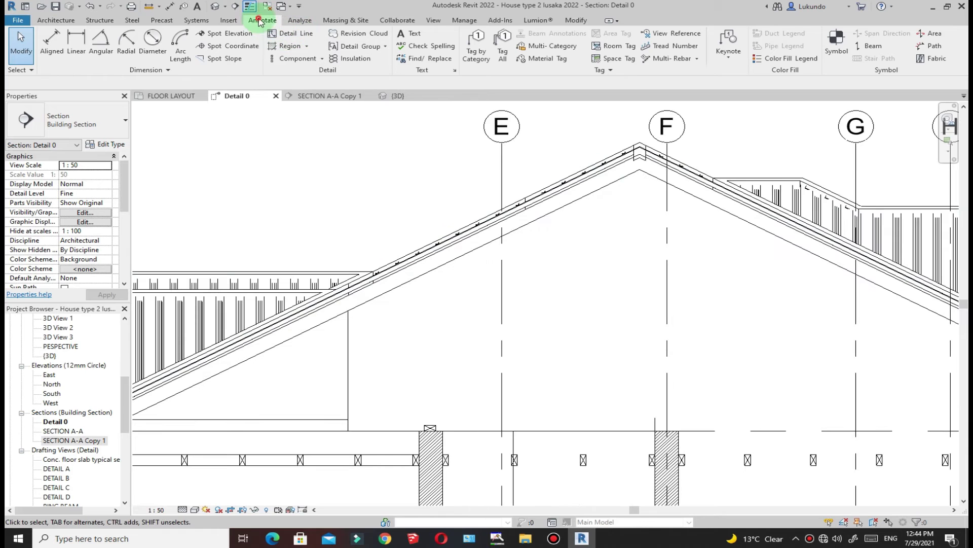
Step: Start a repeating detail component with the Vertical Clay Tiling - LHS type
{"action": "left_click", "coordinate": [322, 59]}
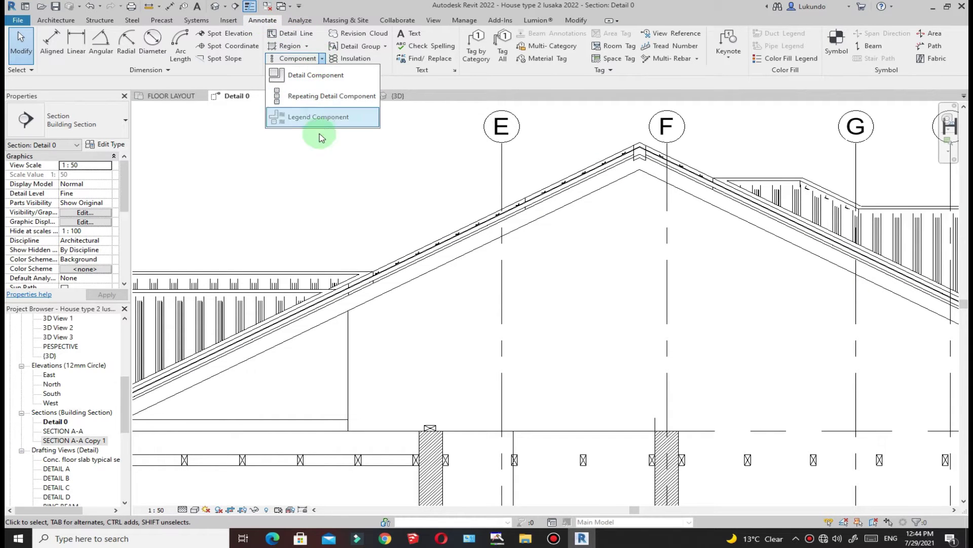
{"action": "left_click", "coordinate": [317, 93]}
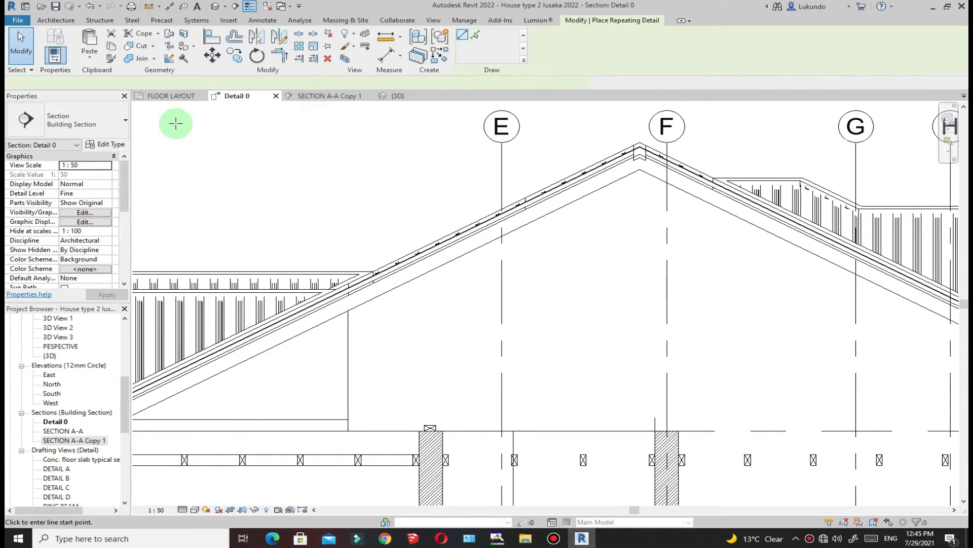
{"action": "left_click", "coordinate": [122, 126]}
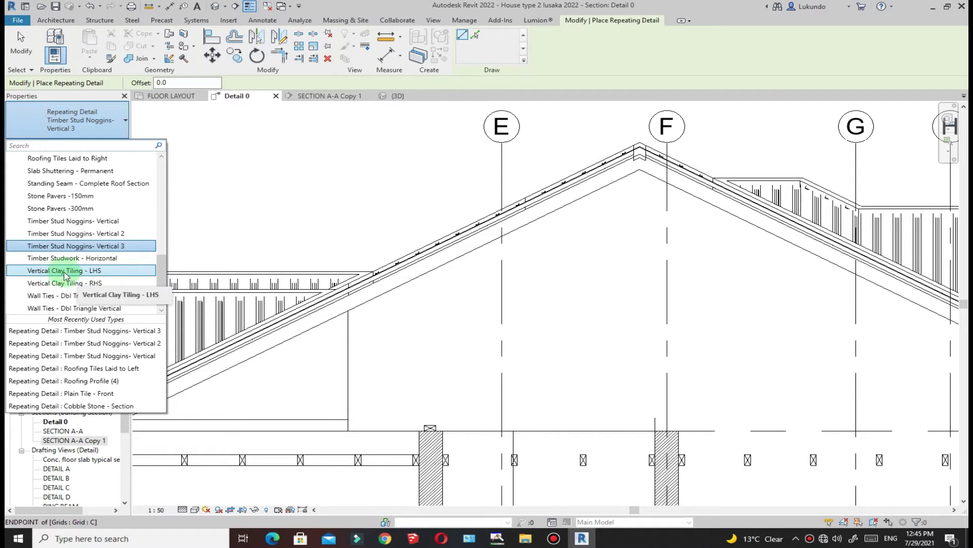
{"action": "left_click", "coordinate": [64, 277]}
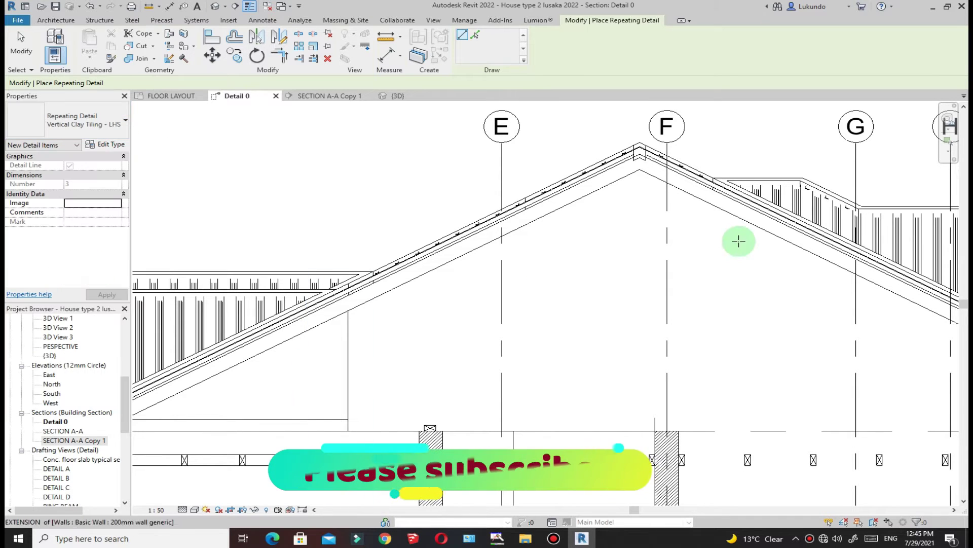
Step: Place a tiling run about 5275 mm long down the roof slope from the ridge to the eave beyond grid I, and end the command
{"action": "scroll", "coordinate": [633, 162], "scroll_direction": "up", "scroll_amount": 4}
{"action": "scroll", "coordinate": [632, 166], "scroll_direction": "down", "scroll_amount": 5}
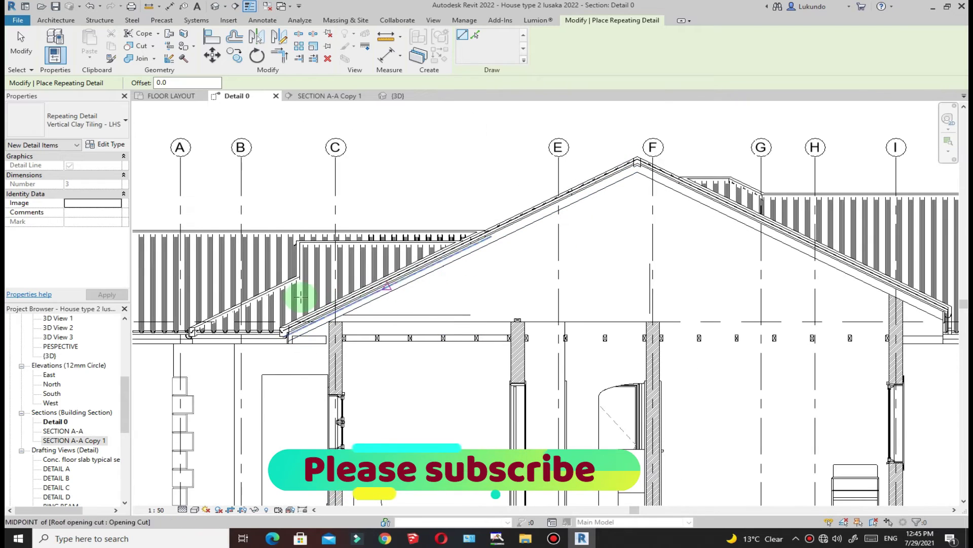
{"action": "scroll", "coordinate": [365, 265], "scroll_direction": "up", "scroll_amount": 2}
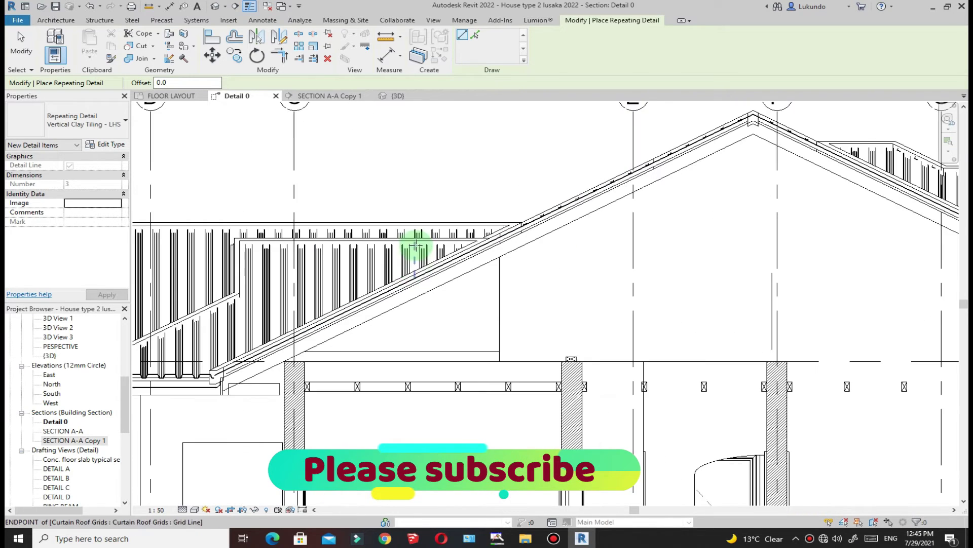
{"action": "scroll", "coordinate": [413, 246], "scroll_direction": "down", "scroll_amount": 2}
{"action": "left_click", "coordinate": [474, 258]}
{"action": "scroll", "coordinate": [603, 174], "scroll_direction": "down", "scroll_amount": 2}
{"action": "scroll", "coordinate": [609, 207], "scroll_direction": "up", "scroll_amount": 5}
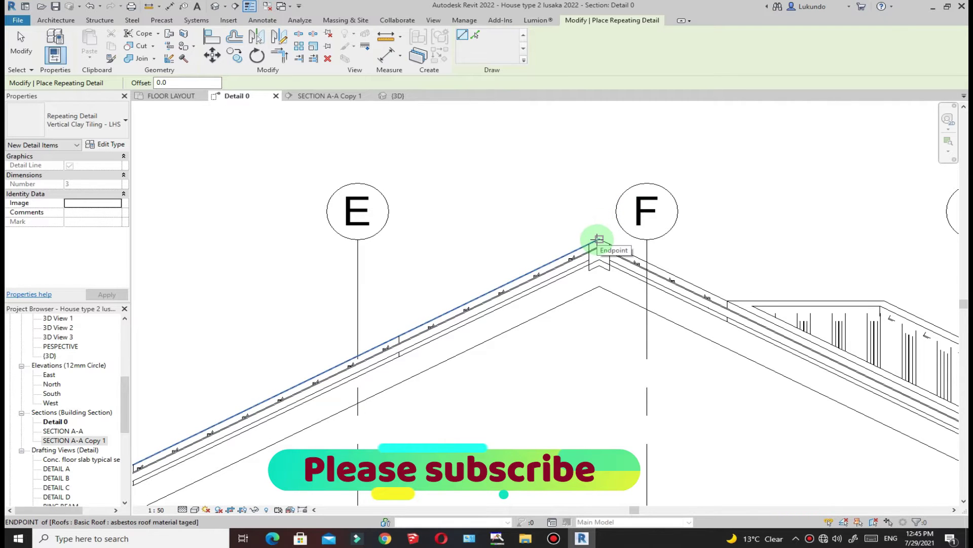
{"action": "left_click", "coordinate": [598, 240]}
{"action": "scroll", "coordinate": [598, 238], "scroll_direction": "down", "scroll_amount": 4}
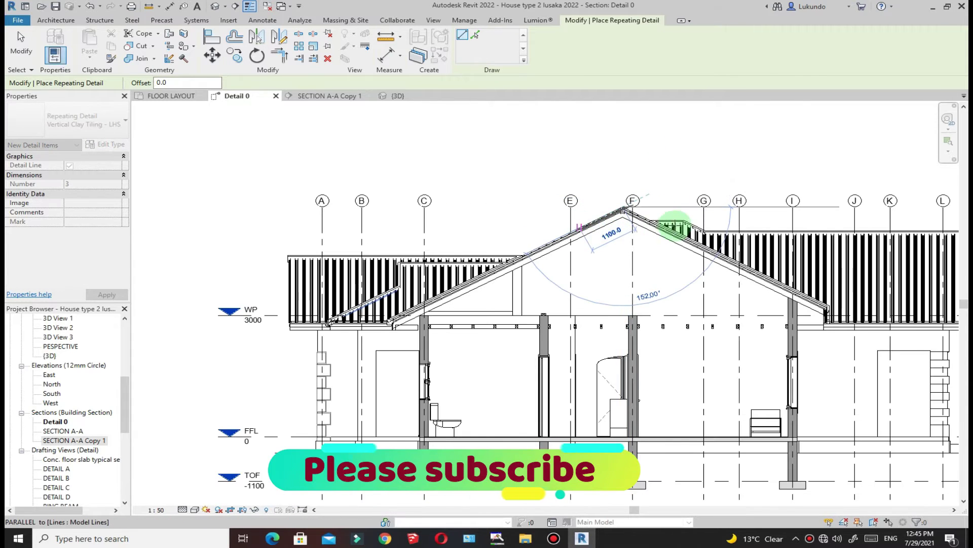
{"action": "scroll", "coordinate": [616, 216], "scroll_direction": "up", "scroll_amount": 5}
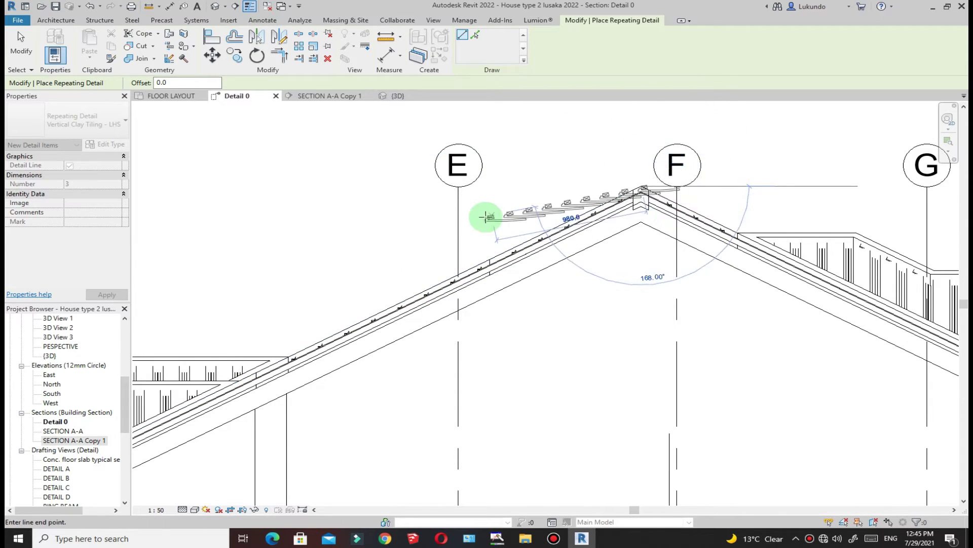
{"action": "scroll", "coordinate": [484, 216], "scroll_direction": "down", "scroll_amount": 4}
{"action": "scroll", "coordinate": [761, 314], "scroll_direction": "up", "scroll_amount": 5}
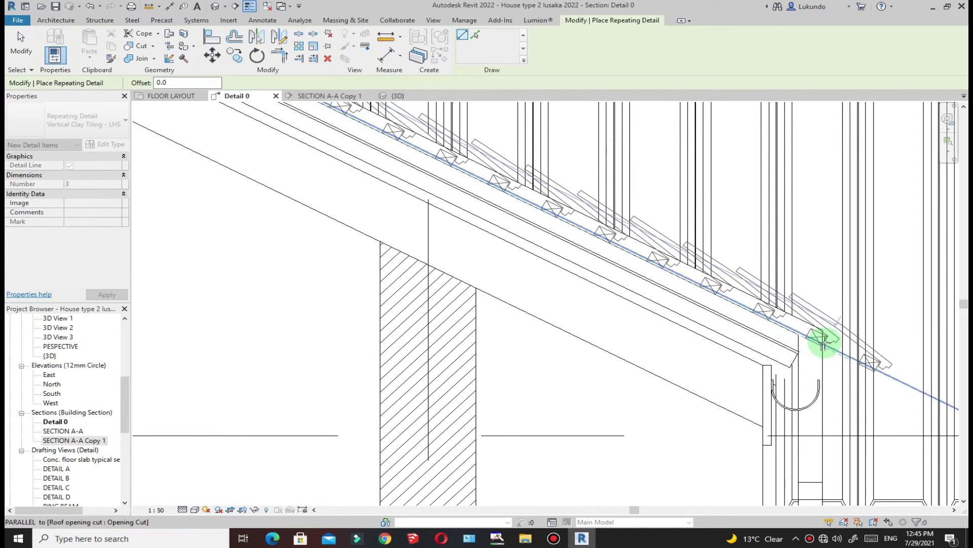
{"action": "left_click", "coordinate": [824, 343]}
{"action": "scroll", "coordinate": [680, 332], "scroll_direction": "down", "scroll_amount": 5}
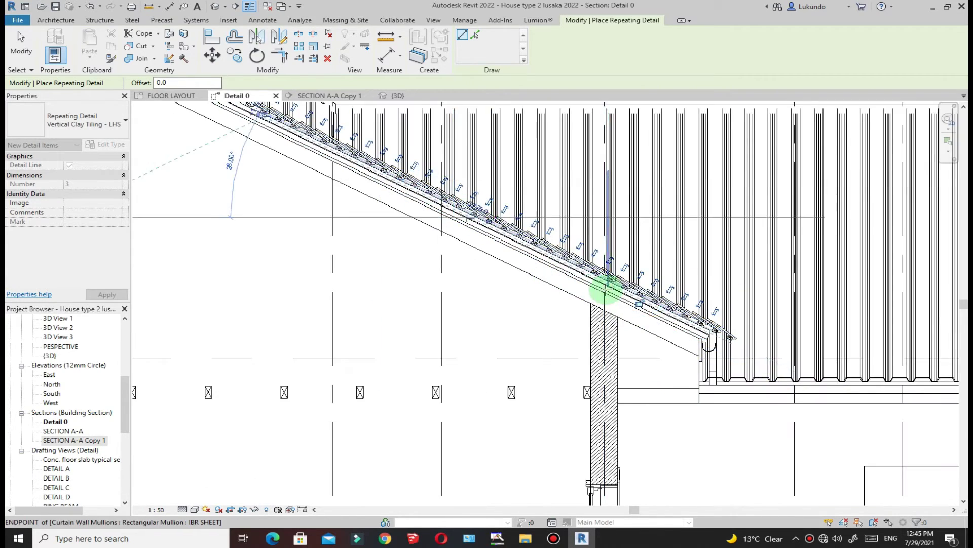
{"action": "scroll", "coordinate": [355, 155], "scroll_direction": "up", "scroll_amount": 4}
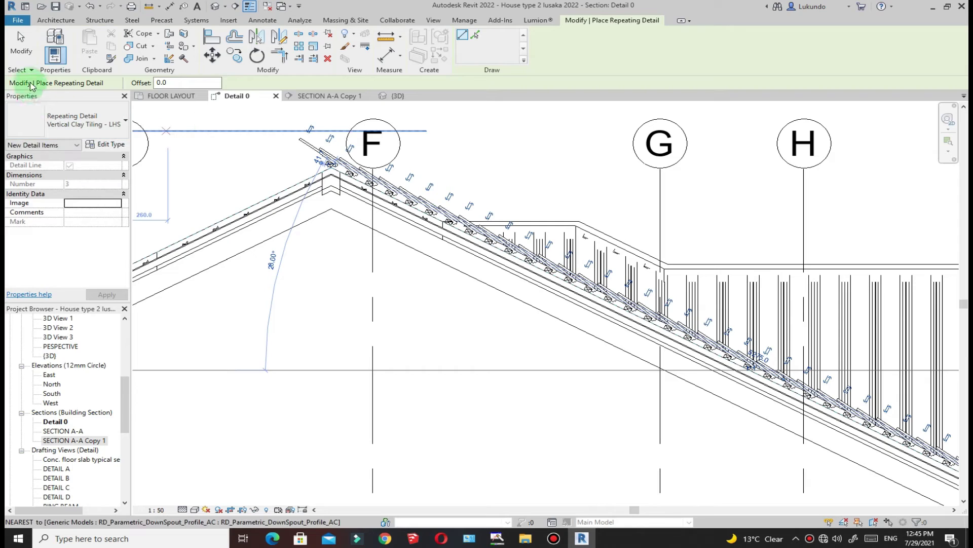
{"action": "left_click", "coordinate": [21, 56]}
Step: Review the placed tiling run's type properties for its detail, layout and spacing, and close them without changes
{"action": "middle_click_drag", "start_coordinate": [591, 229], "coordinate": [473, 206]}
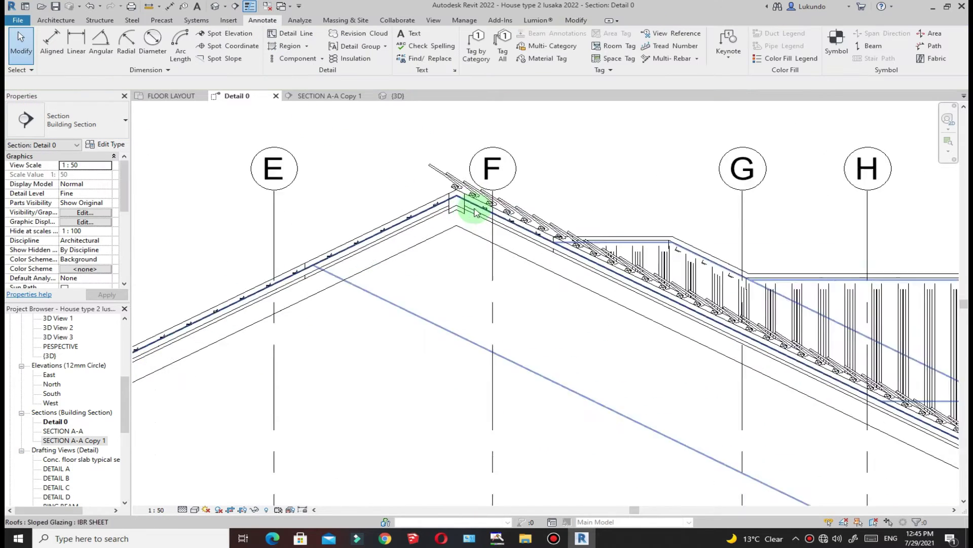
{"action": "scroll", "coordinate": [528, 215], "scroll_direction": "up", "scroll_amount": 2}
{"action": "scroll", "coordinate": [550, 192], "scroll_direction": "down", "scroll_amount": 3}
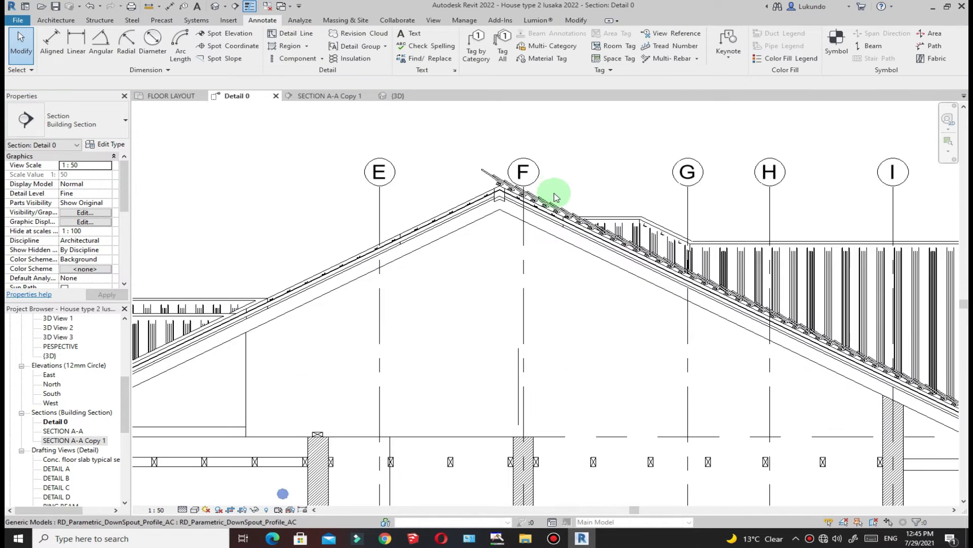
{"action": "left_click", "coordinate": [553, 198]}
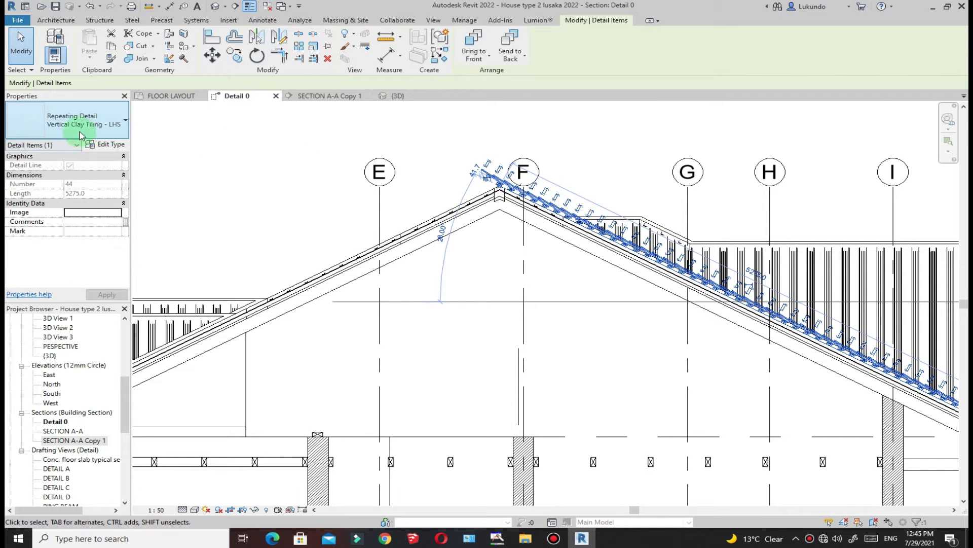
{"action": "left_click", "coordinate": [106, 145]}
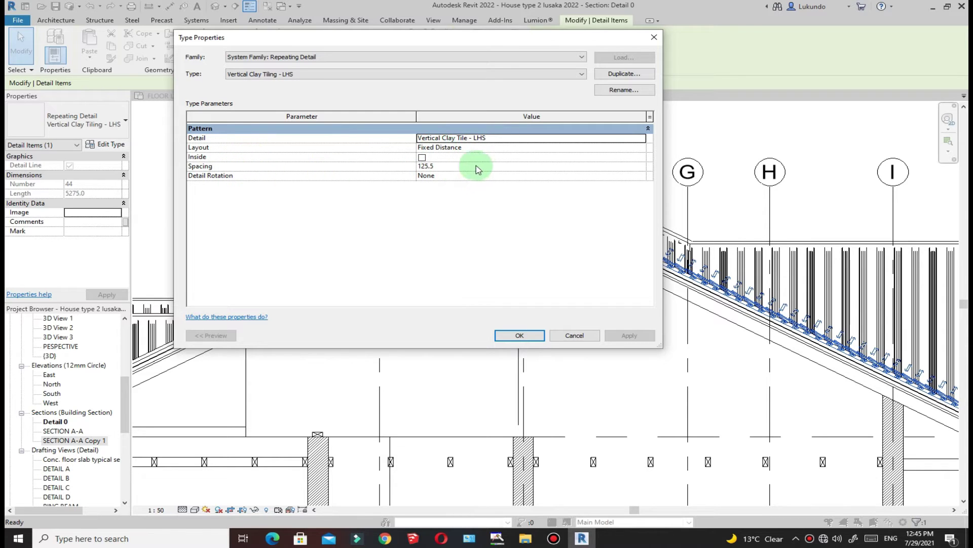
{"action": "left_click", "coordinate": [650, 43]}
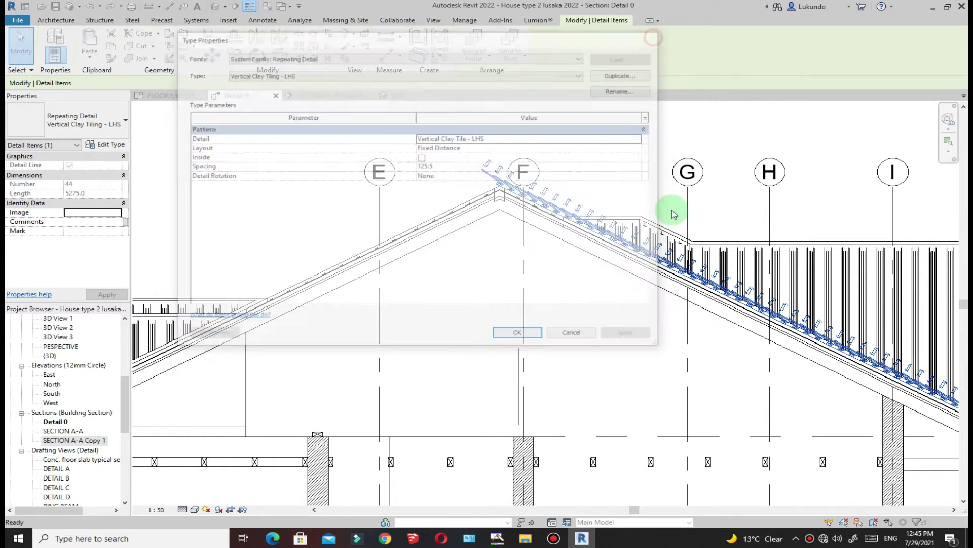
{"action": "scroll", "coordinate": [654, 223], "scroll_direction": "down", "scroll_amount": 3}
{"action": "left_click", "coordinate": [626, 196]}
Step: Delete the vertical clay tiling run from the roof slope between the ridge and grid I
{"action": "scroll", "coordinate": [631, 219], "scroll_direction": "up", "scroll_amount": 4}
{"action": "scroll", "coordinate": [630, 219], "scroll_direction": "up", "scroll_amount": 2}
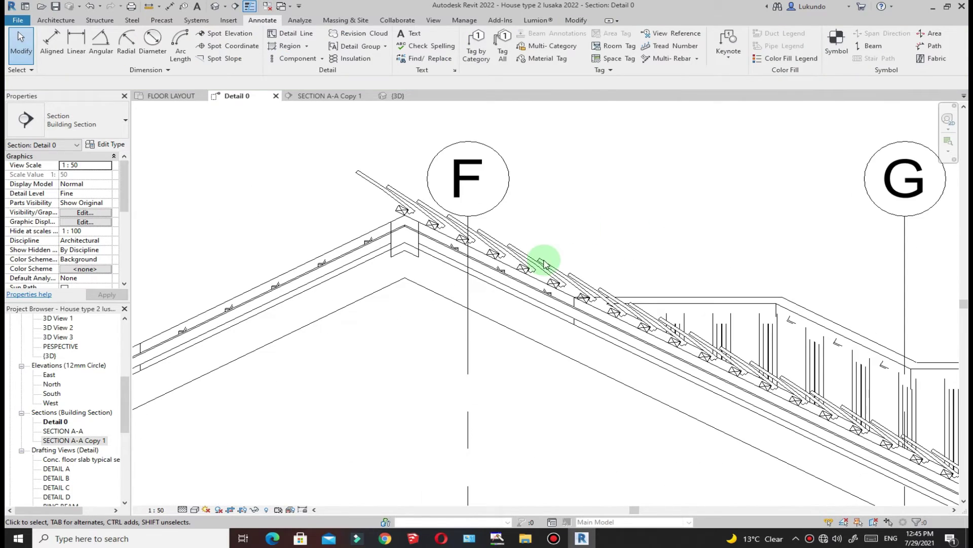
{"action": "scroll", "coordinate": [576, 283], "scroll_direction": "down", "scroll_amount": 4}
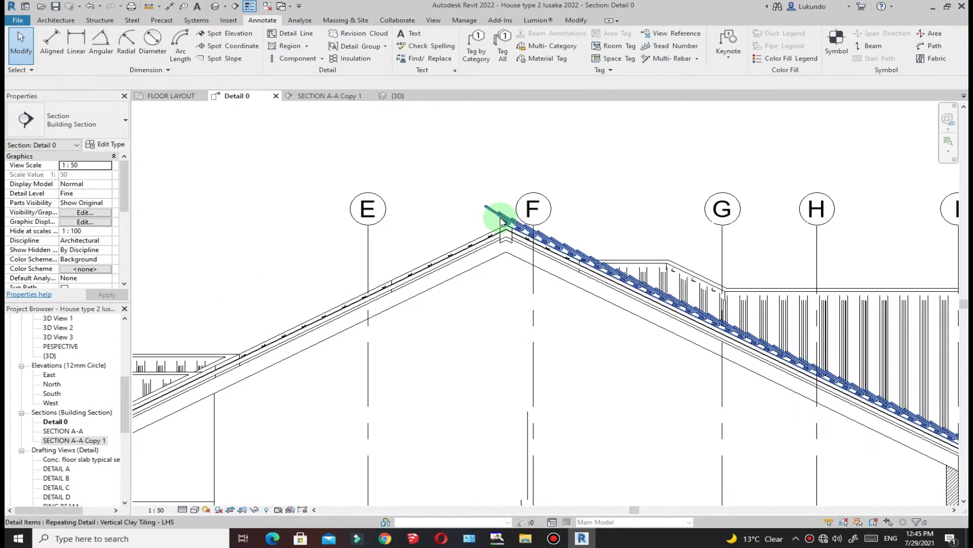
{"action": "left_click", "coordinate": [502, 221]}
{"action": "scroll", "coordinate": [393, 181], "scroll_direction": "down", "scroll_amount": 2}
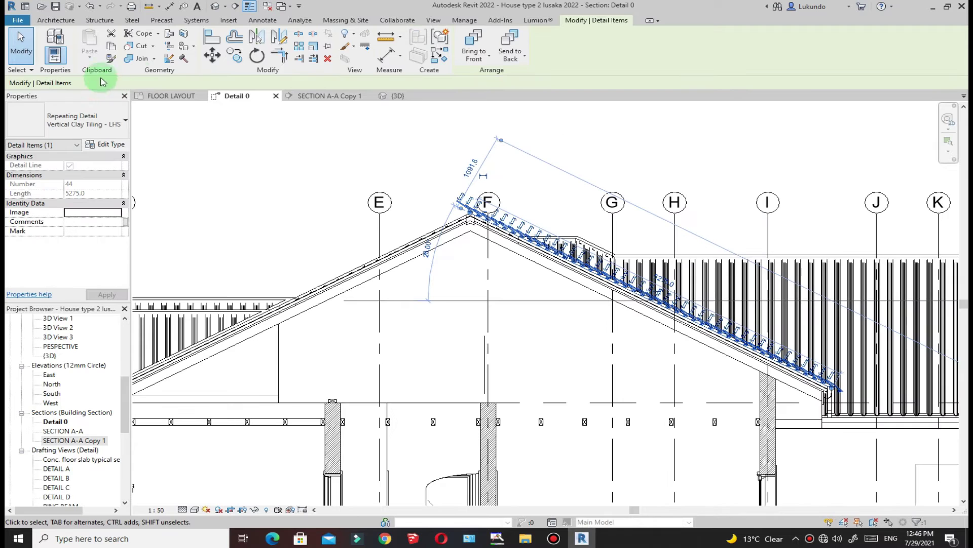
{"action": "key", "text": "Escape"}
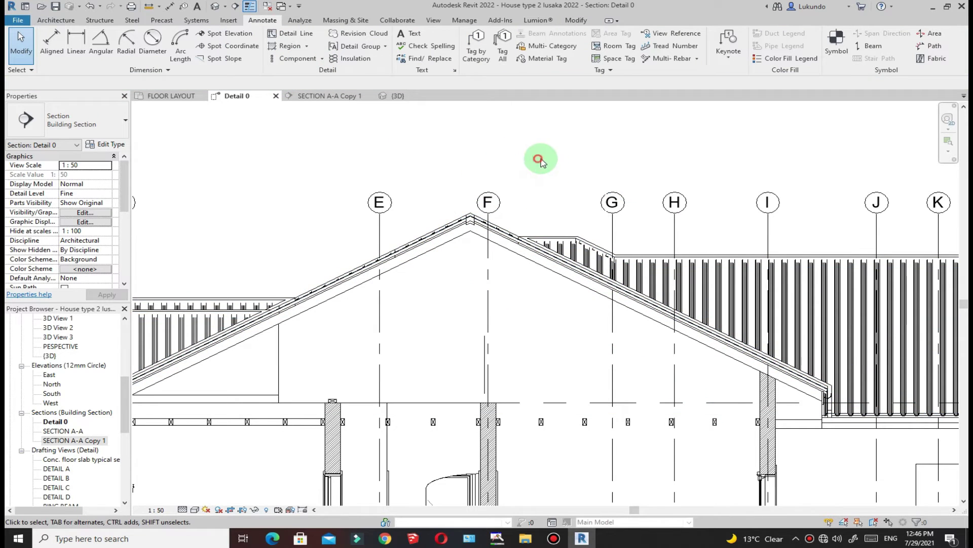
Step: Switch to SECTION A-A Copy 1 and examine the earth fill, hardcore and footings drawn below the floor slab
{"action": "scroll", "coordinate": [542, 162], "scroll_direction": "down", "scroll_amount": 2}
{"action": "scroll", "coordinate": [457, 309], "scroll_direction": "up", "scroll_amount": 1}
{"action": "scroll", "coordinate": [446, 267], "scroll_direction": "down", "scroll_amount": 2}
{"action": "scroll", "coordinate": [365, 162], "scroll_direction": "down", "scroll_amount": 2}
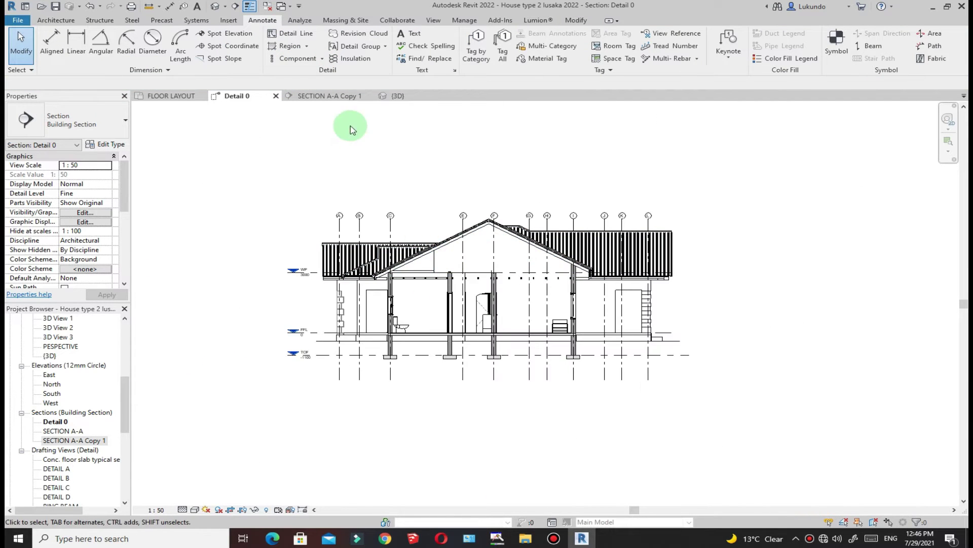
{"action": "left_click", "coordinate": [327, 100]}
{"action": "scroll", "coordinate": [521, 274], "scroll_direction": "down", "scroll_amount": 3}
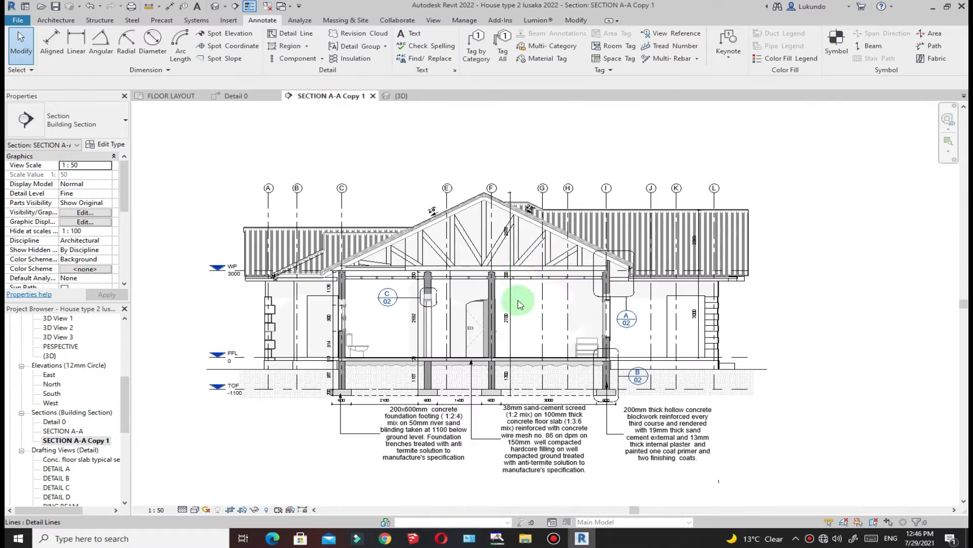
{"action": "scroll", "coordinate": [375, 415], "scroll_direction": "up", "scroll_amount": 3}
{"action": "scroll", "coordinate": [434, 396], "scroll_direction": "down", "scroll_amount": 2}
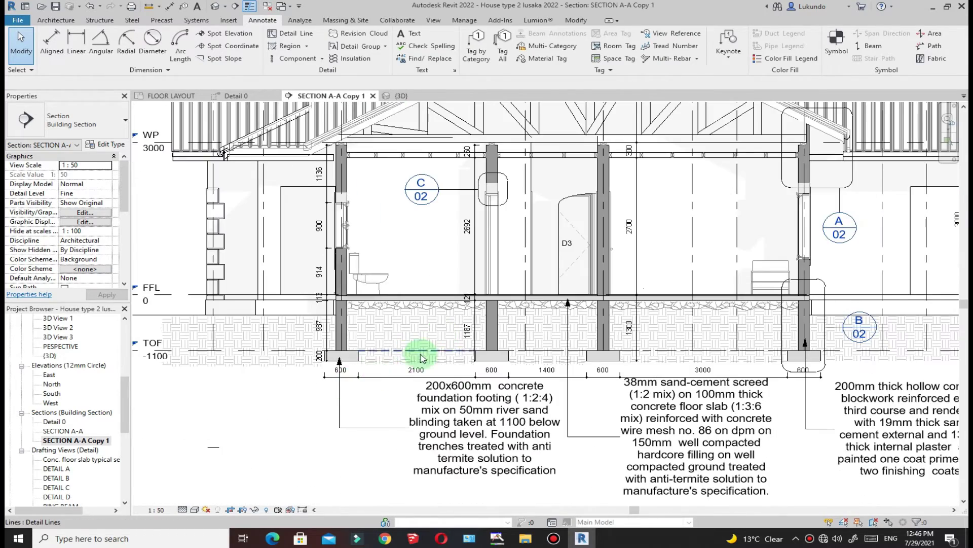
{"action": "scroll", "coordinate": [355, 385], "scroll_direction": "down", "scroll_amount": 1}
{"action": "scroll", "coordinate": [296, 372], "scroll_direction": "up", "scroll_amount": 3}
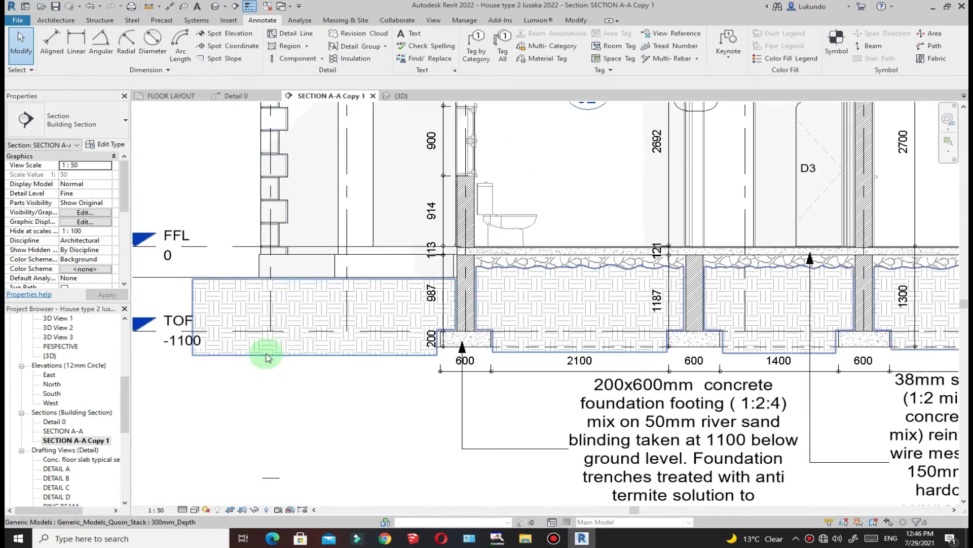
{"action": "scroll", "coordinate": [243, 302], "scroll_direction": "down", "scroll_amount": 3}
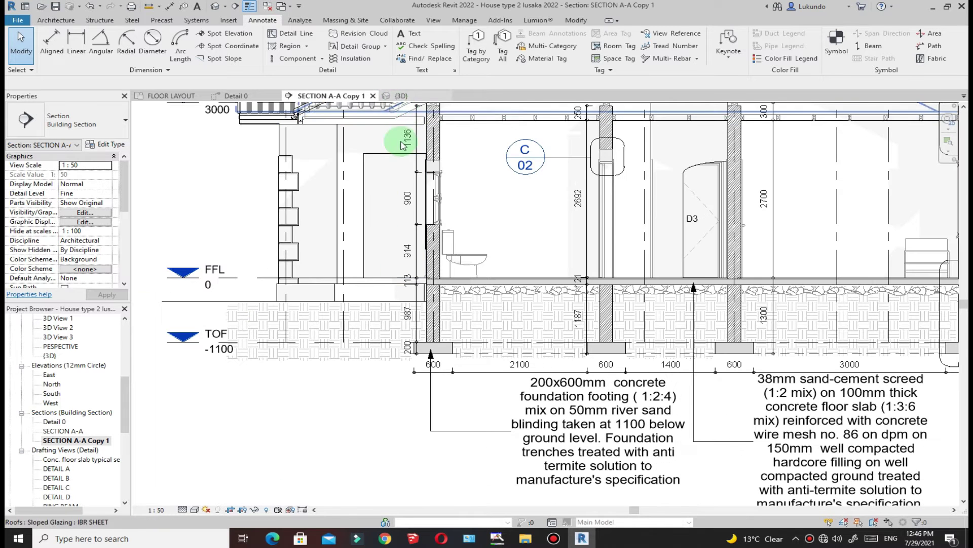
Step: Switch back to Detail 0 and open the Earth section cut material from the site settings
{"action": "left_click", "coordinate": [237, 96]}
{"action": "scroll", "coordinate": [478, 326], "scroll_direction": "up", "scroll_amount": 5}
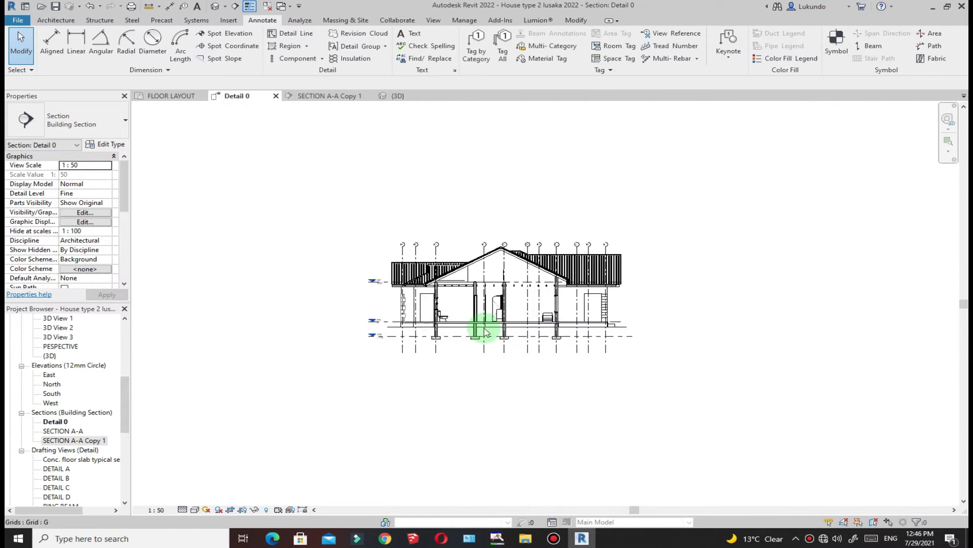
{"action": "scroll", "coordinate": [467, 342], "scroll_direction": "down", "scroll_amount": 3}
{"action": "scroll", "coordinate": [442, 297], "scroll_direction": "up", "scroll_amount": 4}
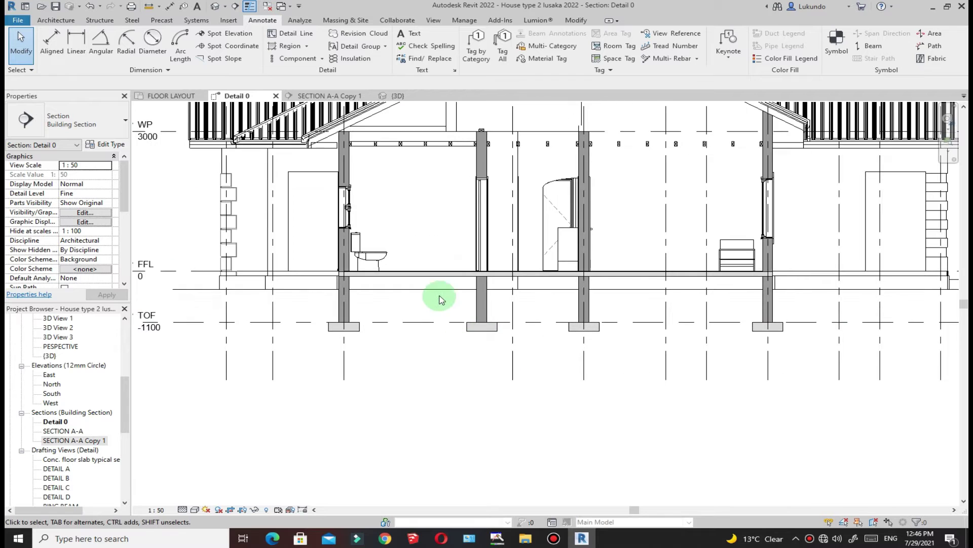
{"action": "left_click", "coordinate": [344, 20]}
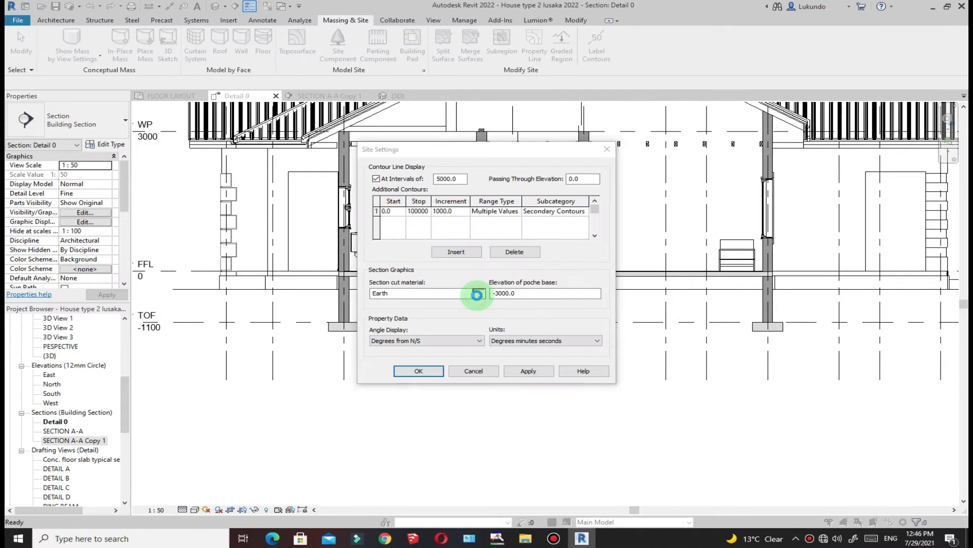
{"action": "left_click", "coordinate": [477, 296]}
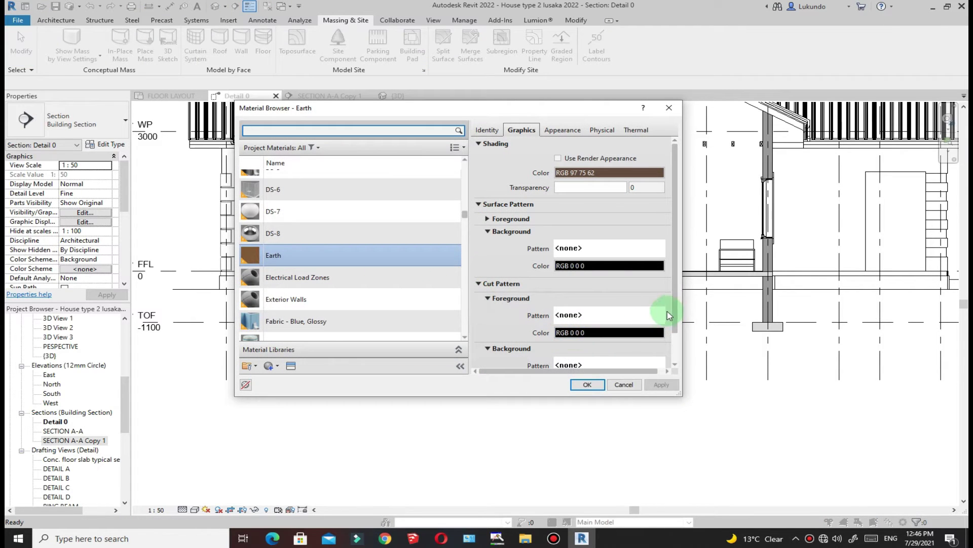
Step: Set the Earth material's foreground cut pattern to AR-PARQ1 and apply the material and site settings
{"action": "scroll", "coordinate": [671, 281], "scroll_direction": "down", "scroll_amount": 2}
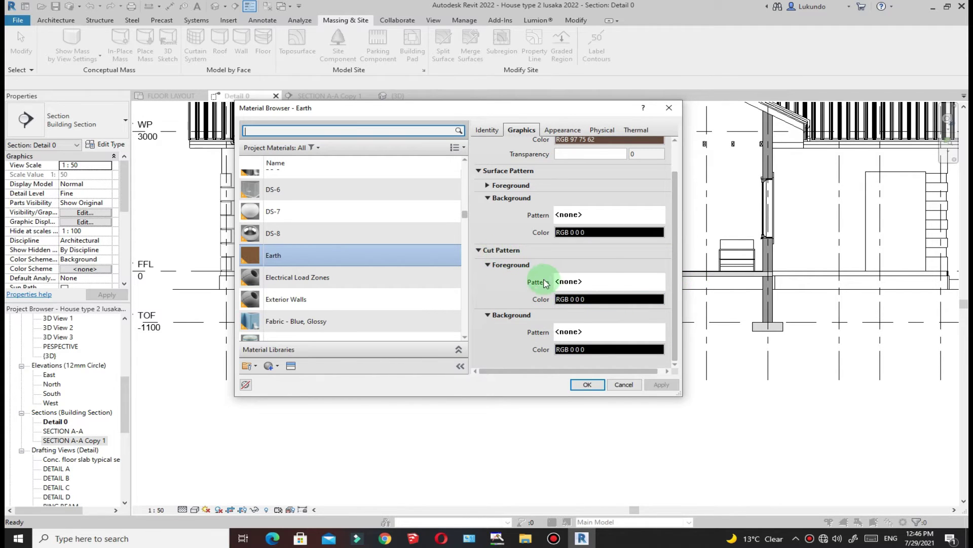
{"action": "left_click", "coordinate": [587, 284]}
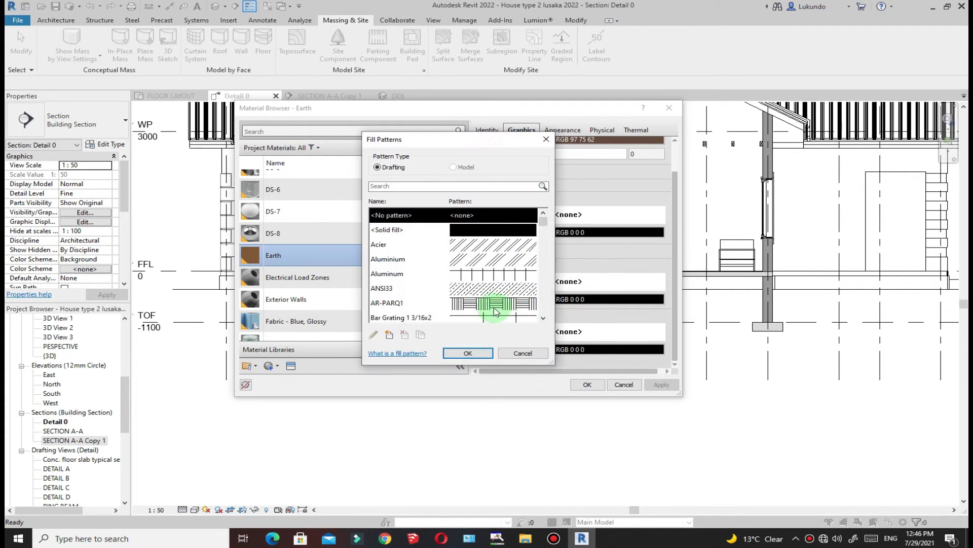
{"action": "left_click", "coordinate": [478, 307]}
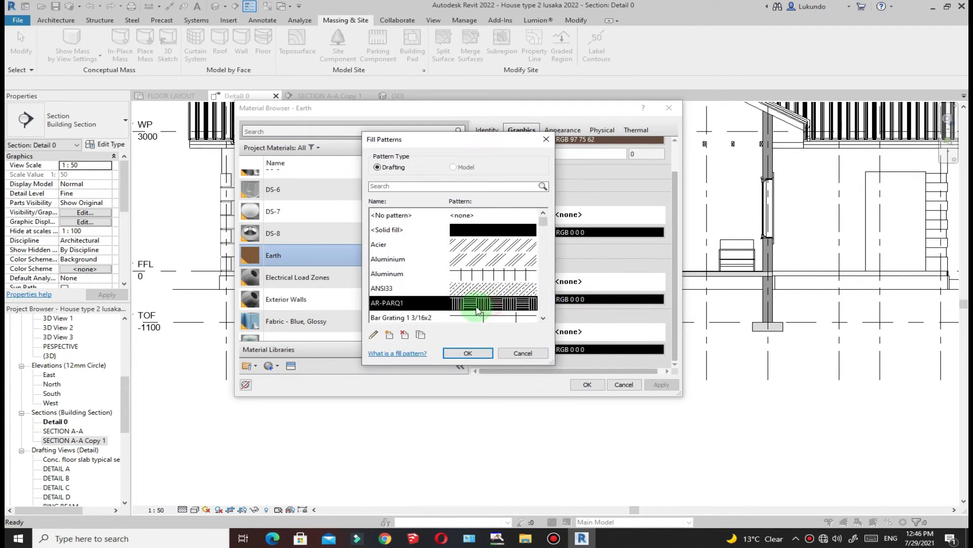
{"action": "left_click", "coordinate": [467, 353]}
{"action": "left_click", "coordinate": [663, 384]}
{"action": "left_click", "coordinate": [588, 384]}
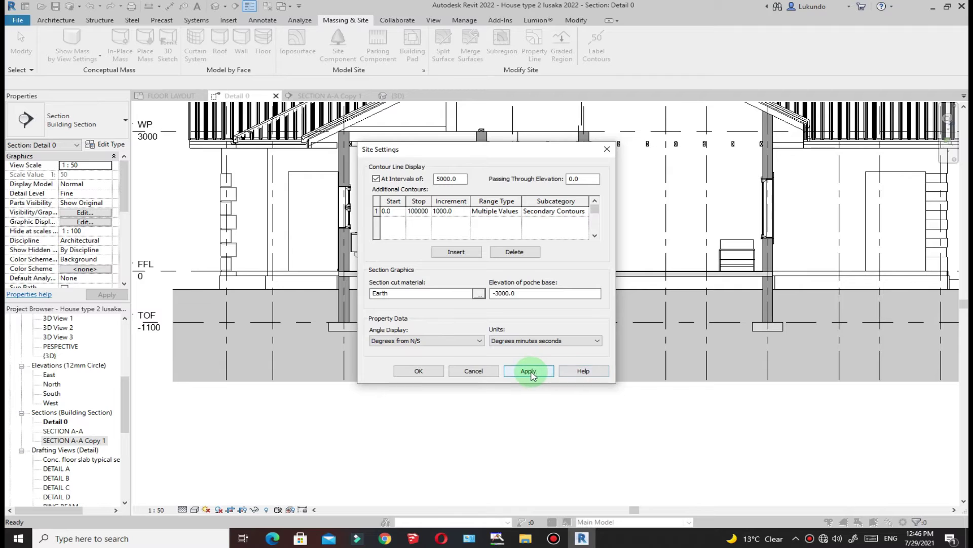
{"action": "left_click", "coordinate": [419, 372]}
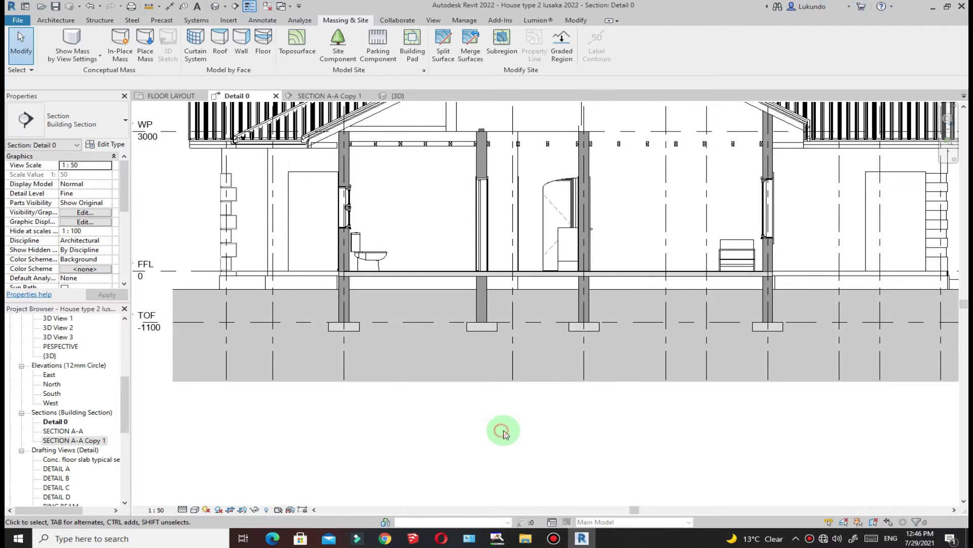
Step: Examine the density of the earth hatch below the floor slab, both close up and across the whole section
{"action": "scroll", "coordinate": [505, 348], "scroll_direction": "down", "scroll_amount": 3}
{"action": "scroll", "coordinate": [504, 349], "scroll_direction": "up", "scroll_amount": 5}
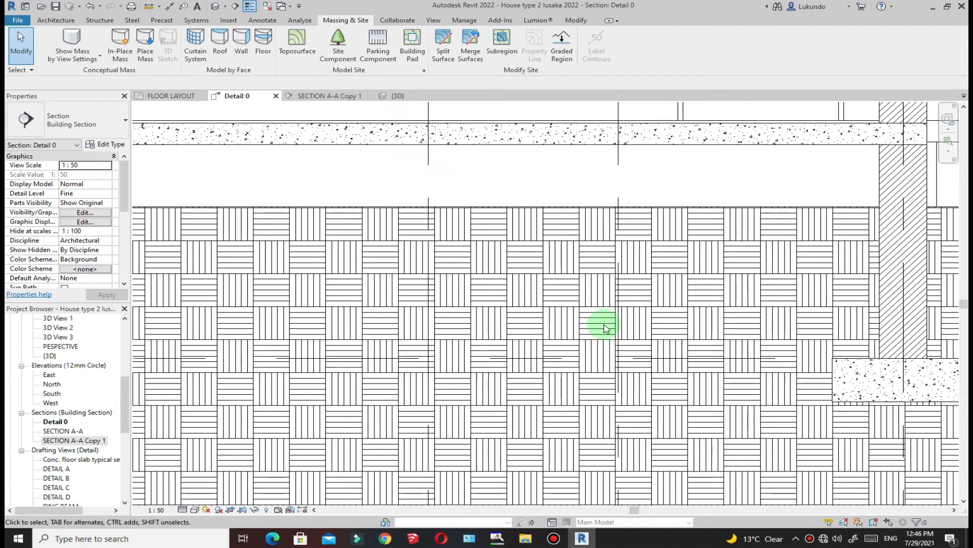
{"action": "scroll", "coordinate": [583, 361], "scroll_direction": "down", "scroll_amount": 5}
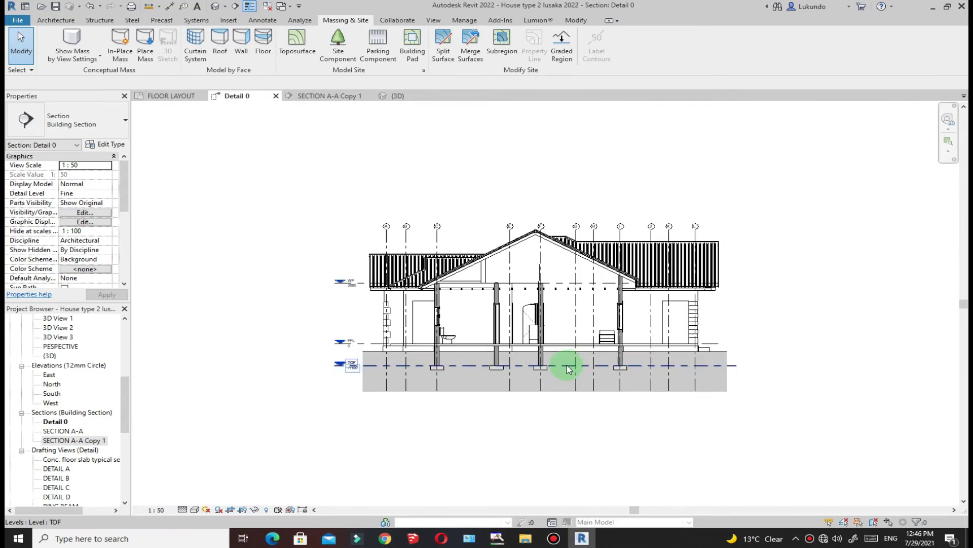
{"action": "scroll", "coordinate": [720, 364], "scroll_direction": "up", "scroll_amount": 2}
{"action": "scroll", "coordinate": [751, 370], "scroll_direction": "up", "scroll_amount": 4}
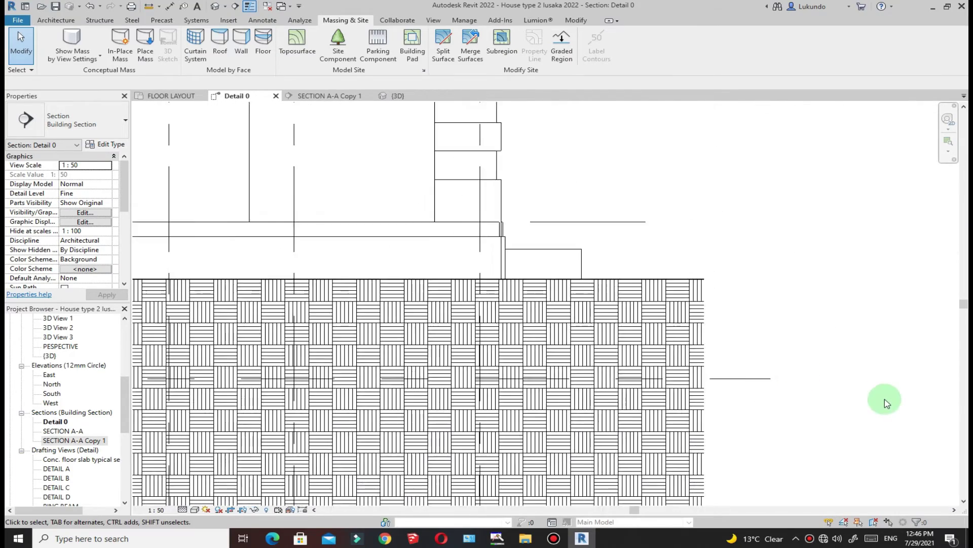
{"action": "scroll", "coordinate": [887, 400], "scroll_direction": "down", "scroll_amount": 4}
{"action": "scroll", "coordinate": [532, 367], "scroll_direction": "up", "scroll_amount": 3}
{"action": "scroll", "coordinate": [659, 377], "scroll_direction": "down", "scroll_amount": 4}
{"action": "scroll", "coordinate": [426, 373], "scroll_direction": "up", "scroll_amount": 5}
{"action": "scroll", "coordinate": [441, 412], "scroll_direction": "down", "scroll_amount": 2}
{"action": "scroll", "coordinate": [586, 404], "scroll_direction": "down", "scroll_amount": 4}
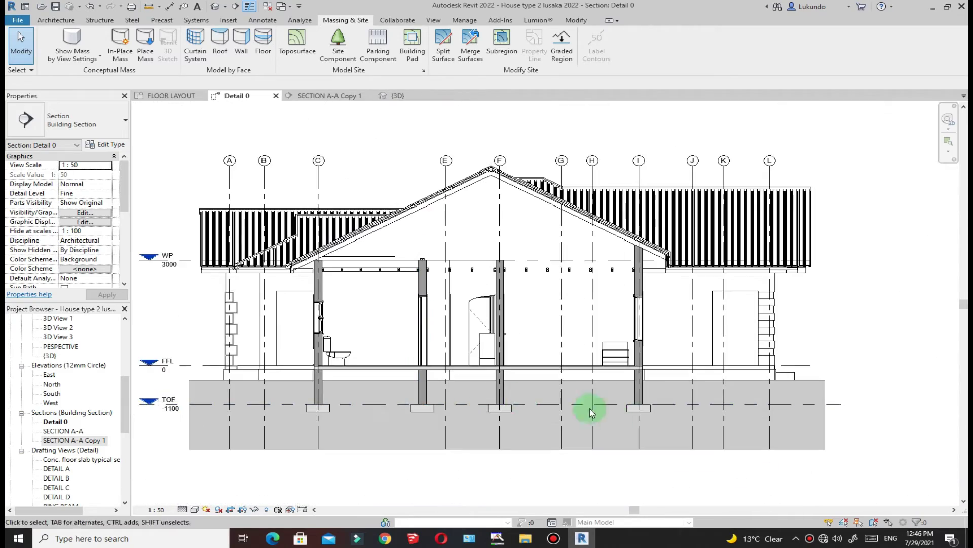
{"action": "scroll", "coordinate": [491, 370], "scroll_direction": "up", "scroll_amount": 5}
{"action": "scroll", "coordinate": [596, 392], "scroll_direction": "down", "scroll_amount": 4}
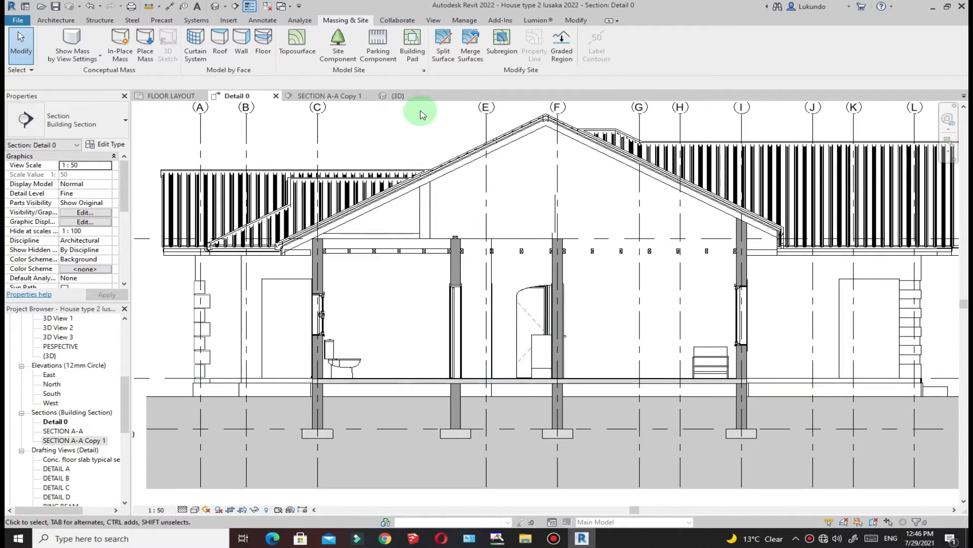
Step: Enlarge the Earth material's AR-PARQ1 cut pattern by changing its import scale, and apply the site settings
{"action": "left_click", "coordinate": [424, 70]}
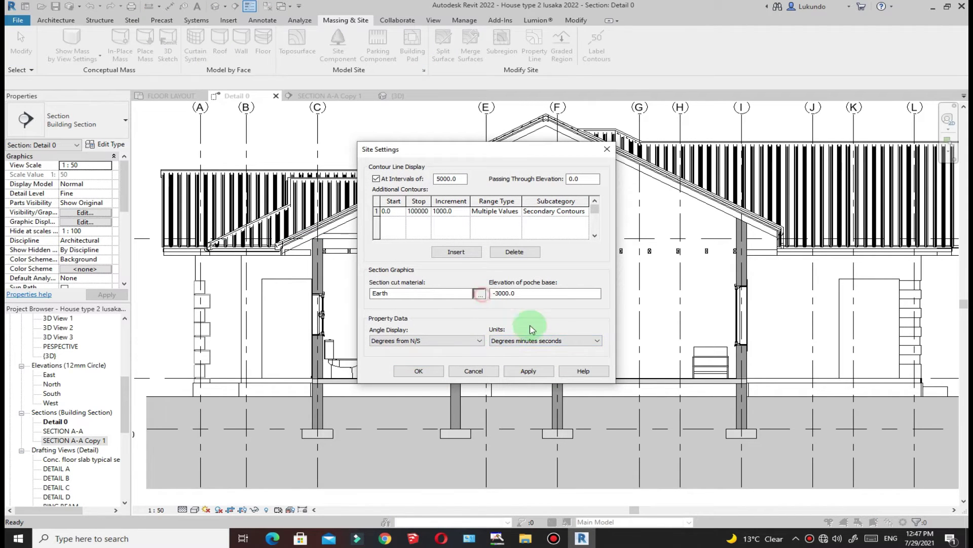
{"action": "left_click", "coordinate": [630, 317]}
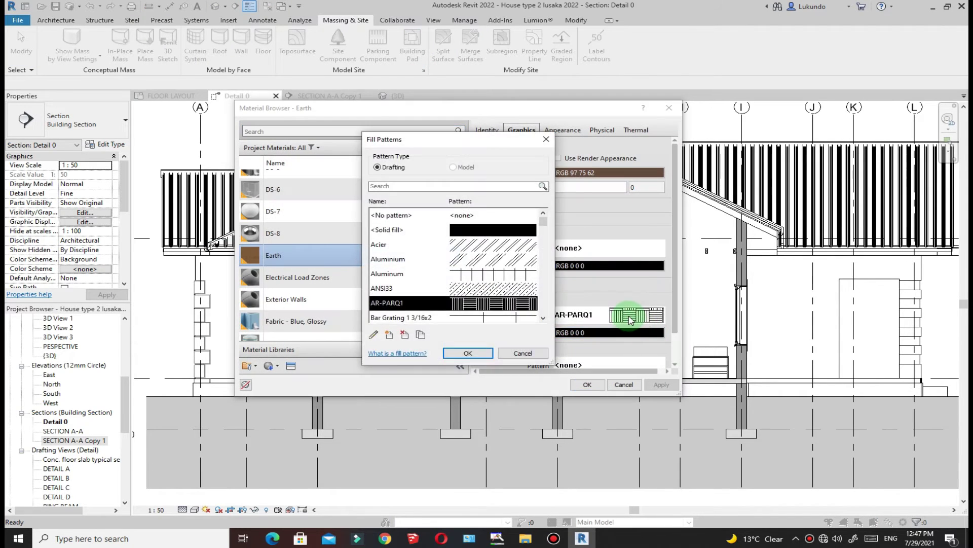
{"action": "left_click", "coordinate": [375, 334]}
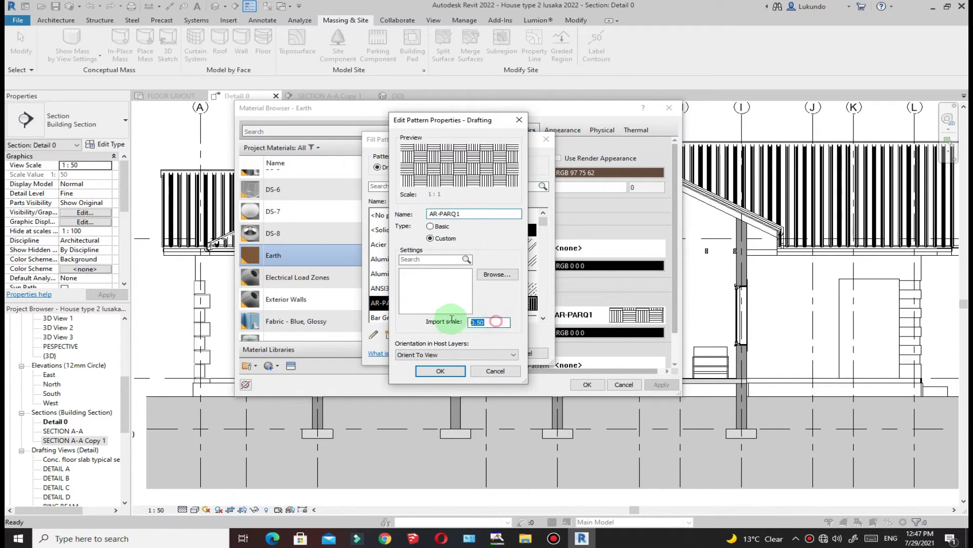
{"action": "left_click", "coordinate": [437, 371]}
{"action": "left_click", "coordinate": [474, 357]}
{"action": "left_click", "coordinate": [638, 387]}
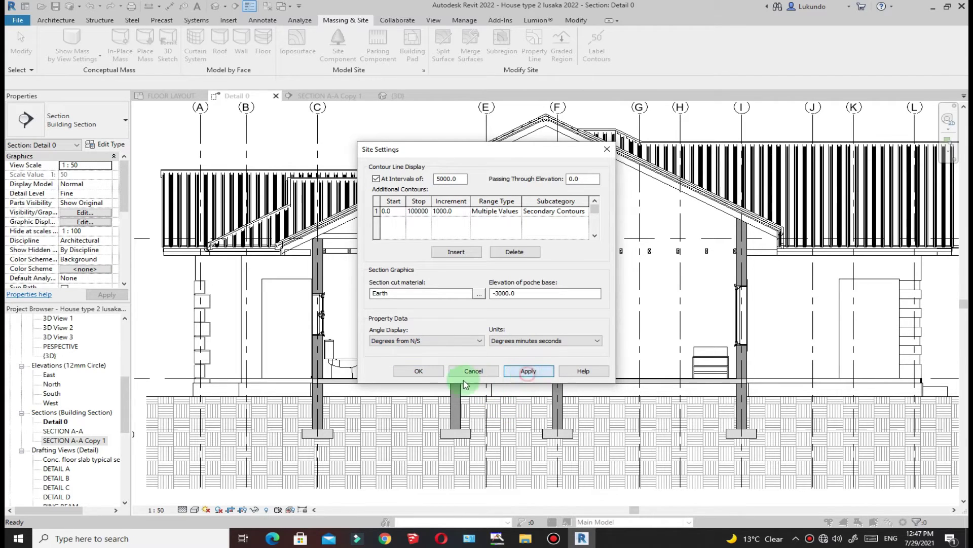
{"action": "left_click", "coordinate": [419, 371]}
Step: Examine the rescaled earth hatch around the footings and at the outer edges of the section
{"action": "scroll", "coordinate": [489, 304], "scroll_direction": "down", "scroll_amount": 2}
{"action": "scroll", "coordinate": [474, 337], "scroll_direction": "up", "scroll_amount": 4}
{"action": "scroll", "coordinate": [489, 354], "scroll_direction": "down", "scroll_amount": 3}
{"action": "scroll", "coordinate": [428, 344], "scroll_direction": "up", "scroll_amount": 3}
{"action": "scroll", "coordinate": [526, 407], "scroll_direction": "up", "scroll_amount": 2}
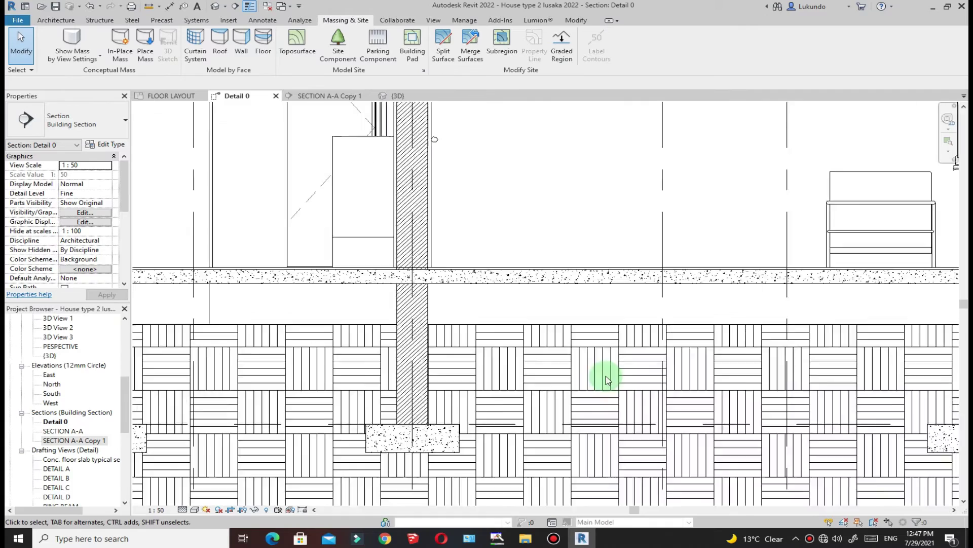
{"action": "scroll", "coordinate": [606, 375], "scroll_direction": "down", "scroll_amount": 4}
{"action": "scroll", "coordinate": [417, 374], "scroll_direction": "up", "scroll_amount": 4}
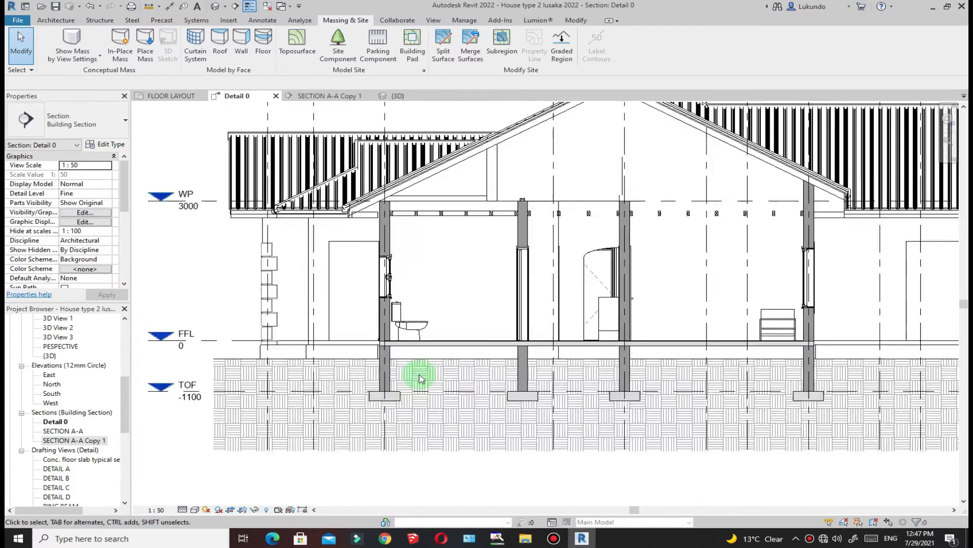
{"action": "scroll", "coordinate": [532, 404], "scroll_direction": "down", "scroll_amount": 5}
{"action": "scroll", "coordinate": [532, 404], "scroll_direction": "up", "scroll_amount": 4}
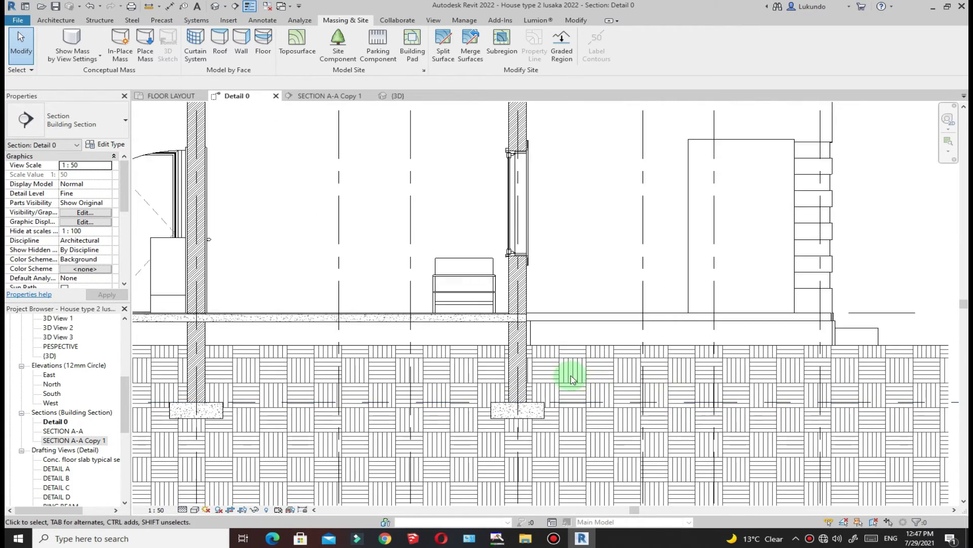
{"action": "scroll", "coordinate": [709, 382], "scroll_direction": "down", "scroll_amount": 4}
{"action": "scroll", "coordinate": [736, 384], "scroll_direction": "up", "scroll_amount": 4}
{"action": "scroll", "coordinate": [843, 373], "scroll_direction": "down", "scroll_amount": 5}
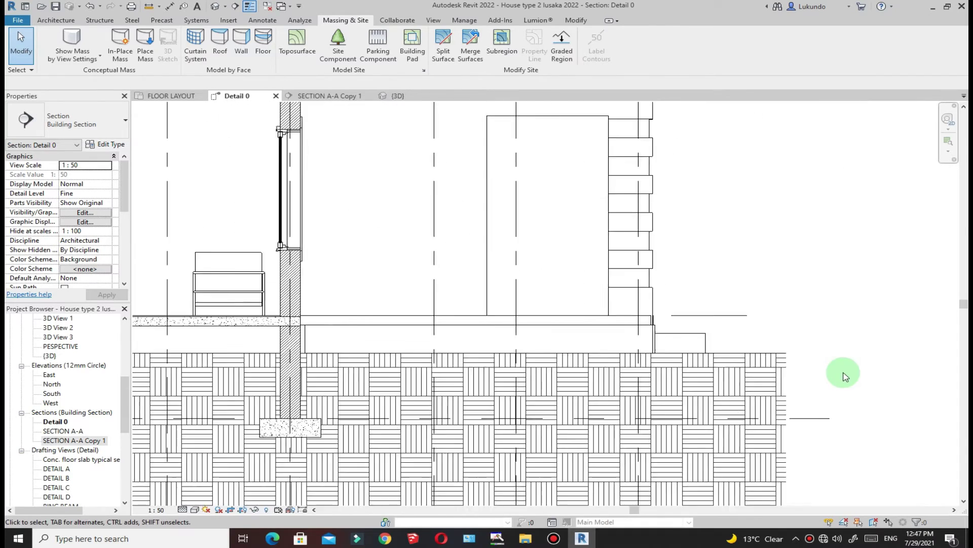
{"action": "scroll", "coordinate": [459, 375], "scroll_direction": "up", "scroll_amount": 4}
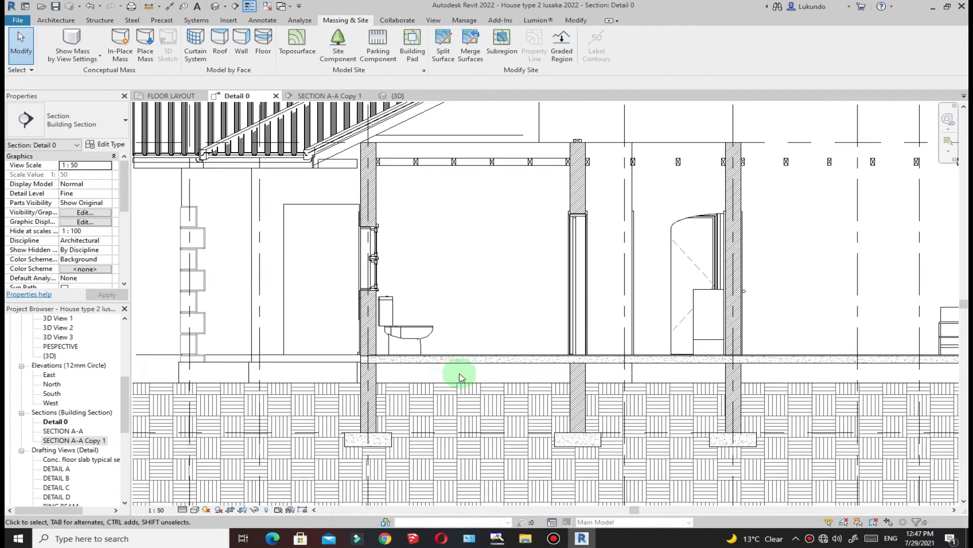
Step: Switch to SECTION A-A Copy 1 and inspect the wavy hardcore filled region directly beneath the floor slab
{"action": "left_click", "coordinate": [329, 102]}
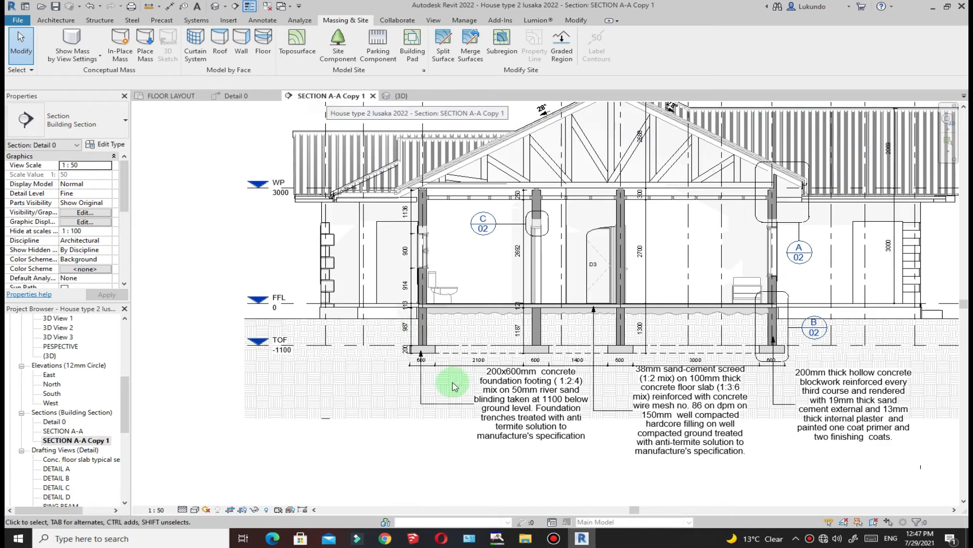
{"action": "scroll", "coordinate": [506, 333], "scroll_direction": "up", "scroll_amount": 3}
{"action": "scroll", "coordinate": [436, 370], "scroll_direction": "down", "scroll_amount": 1}
{"action": "scroll", "coordinate": [385, 408], "scroll_direction": "up", "scroll_amount": 1}
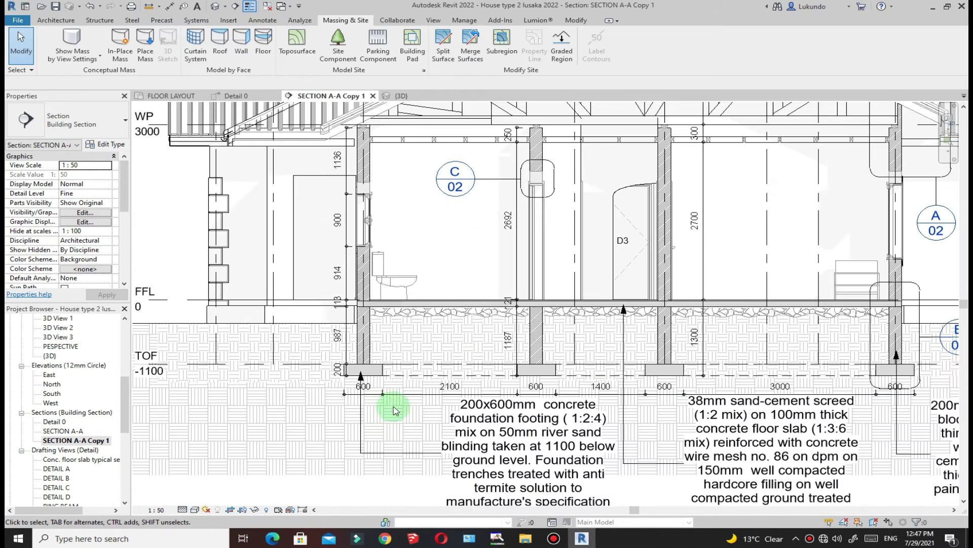
{"action": "scroll", "coordinate": [397, 317], "scroll_direction": "up", "scroll_amount": 4}
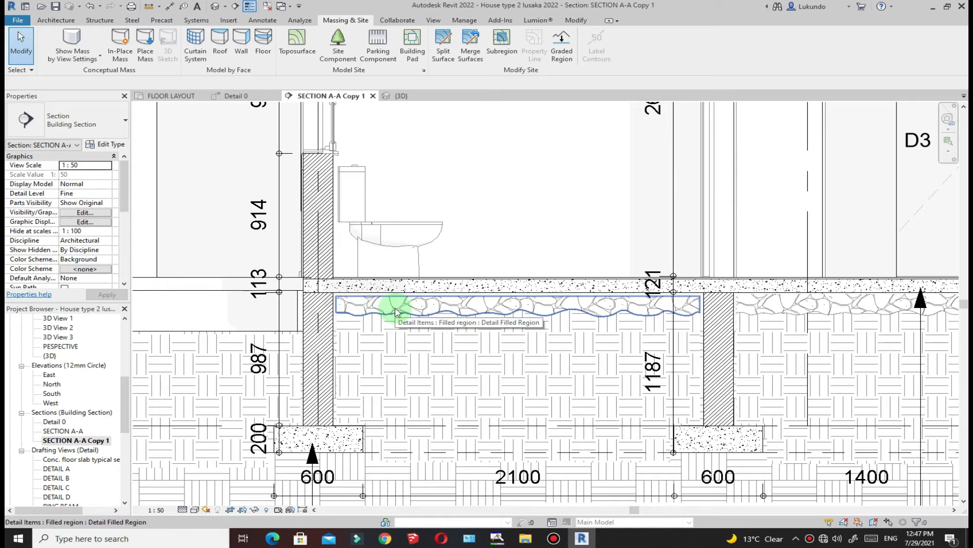
{"action": "scroll", "coordinate": [370, 404], "scroll_direction": "down", "scroll_amount": 5}
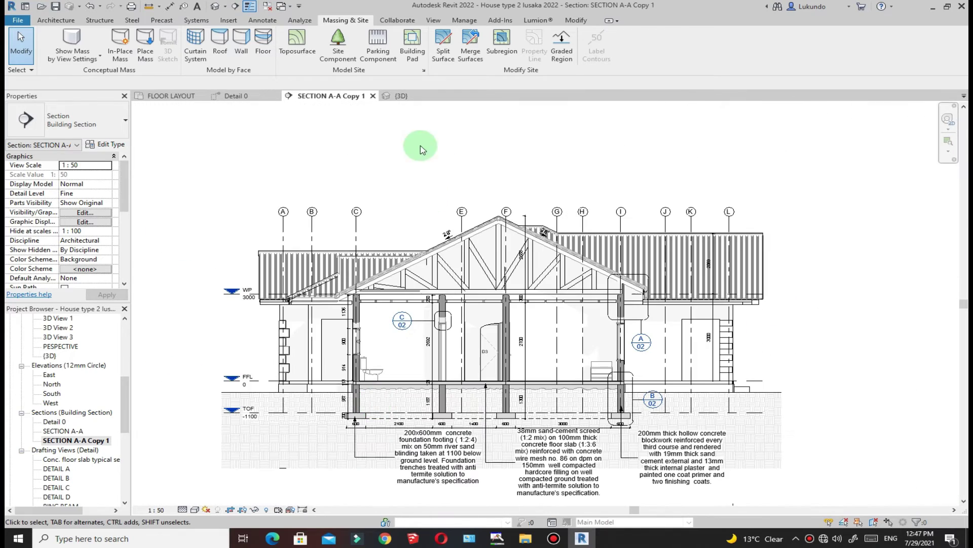
Step: Return to Detail 0 and start a filled region of type DRESSED FIELDSTONE
{"action": "left_click", "coordinate": [242, 96]}
{"action": "scroll", "coordinate": [410, 364], "scroll_direction": "down", "scroll_amount": 4}
{"action": "scroll", "coordinate": [408, 364], "scroll_direction": "up", "scroll_amount": 3}
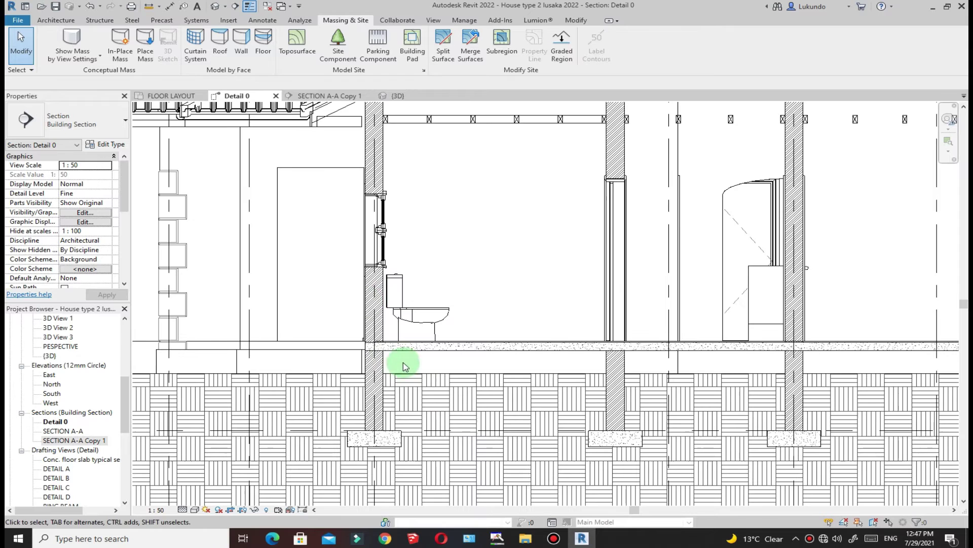
{"action": "left_click", "coordinate": [261, 21]}
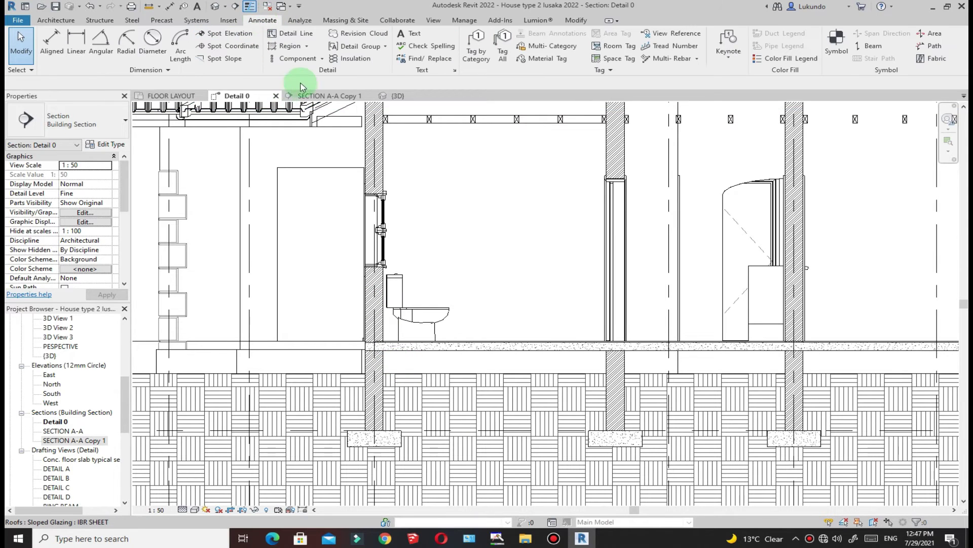
{"action": "left_click", "coordinate": [307, 46]}
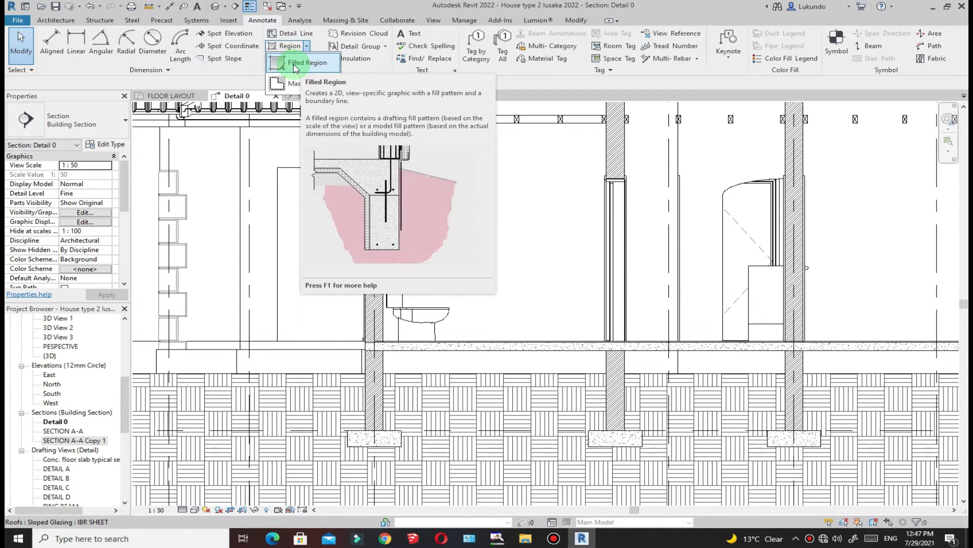
{"action": "left_click", "coordinate": [299, 63]}
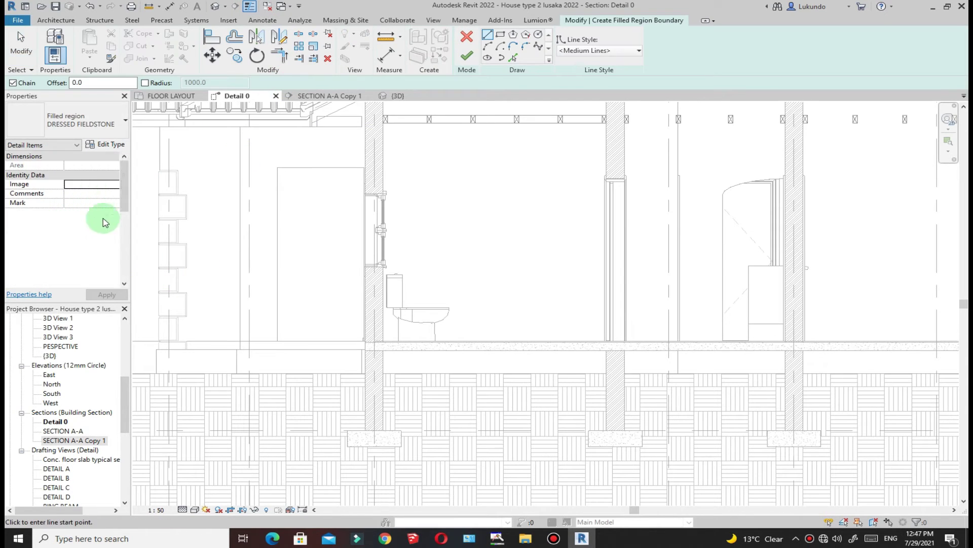
{"action": "left_click", "coordinate": [125, 123]}
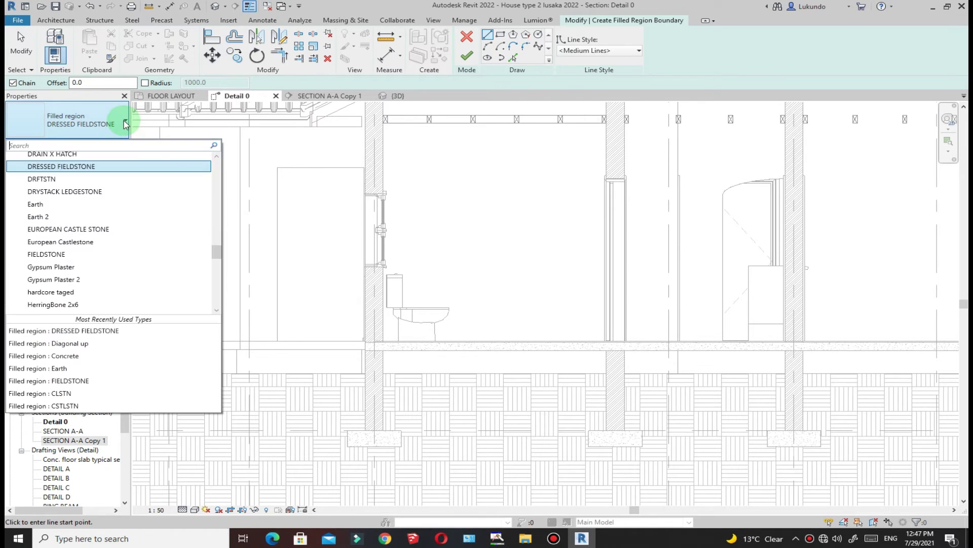
{"action": "left_click", "coordinate": [48, 169]}
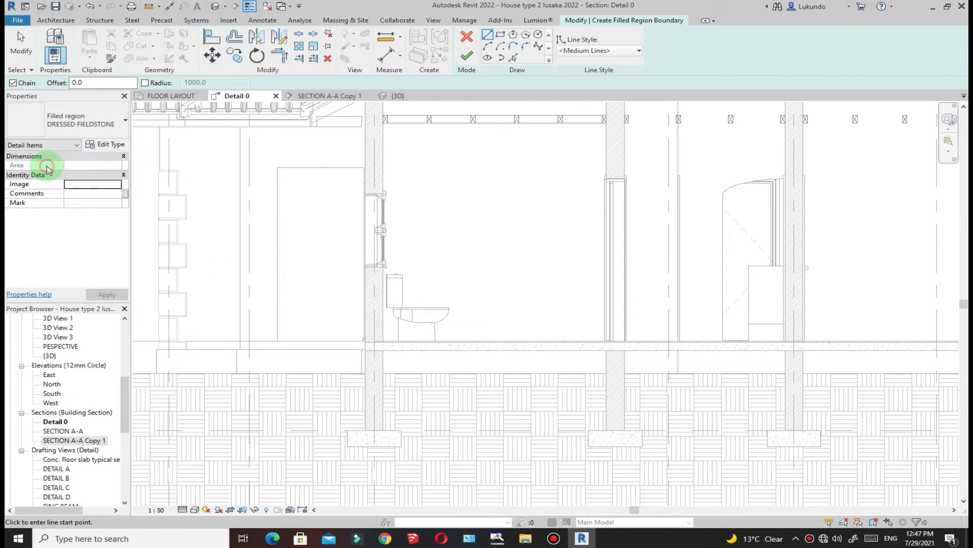
Step: Draw a wavy spline boundary along the ground line between the inner faces of the toilet room's two foundation walls
{"action": "scroll", "coordinate": [493, 345], "scroll_direction": "down", "scroll_amount": 2}
{"action": "scroll", "coordinate": [476, 354], "scroll_direction": "up", "scroll_amount": 2}
{"action": "scroll", "coordinate": [470, 360], "scroll_direction": "up", "scroll_amount": 1}
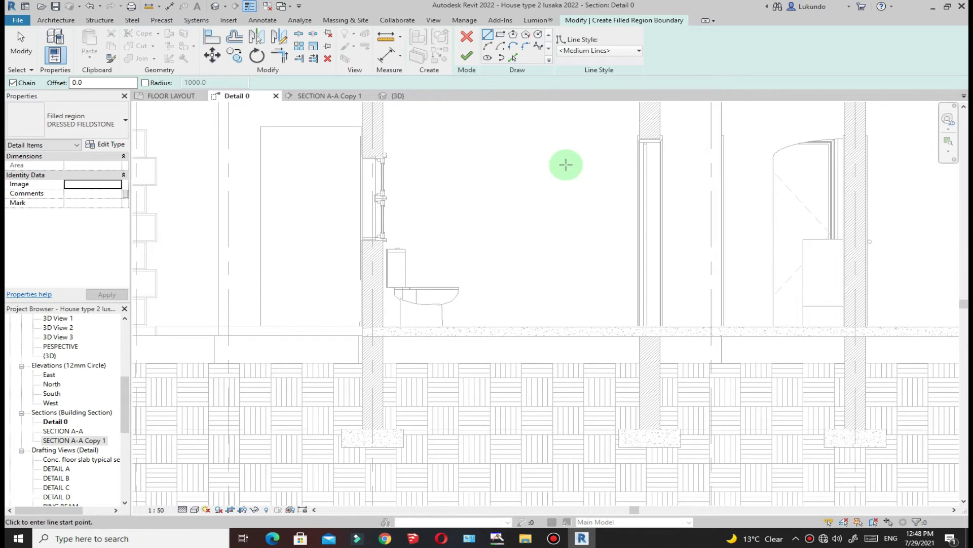
{"action": "left_click", "coordinate": [538, 48]}
{"action": "scroll", "coordinate": [392, 360], "scroll_direction": "up", "scroll_amount": 4}
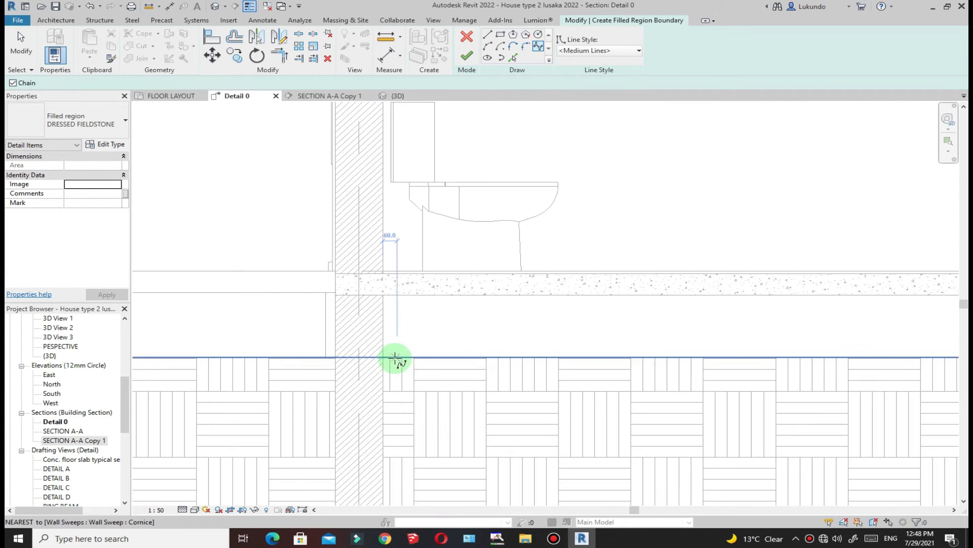
{"action": "left_click", "coordinate": [383, 358]}
{"action": "left_click", "coordinate": [429, 373]}
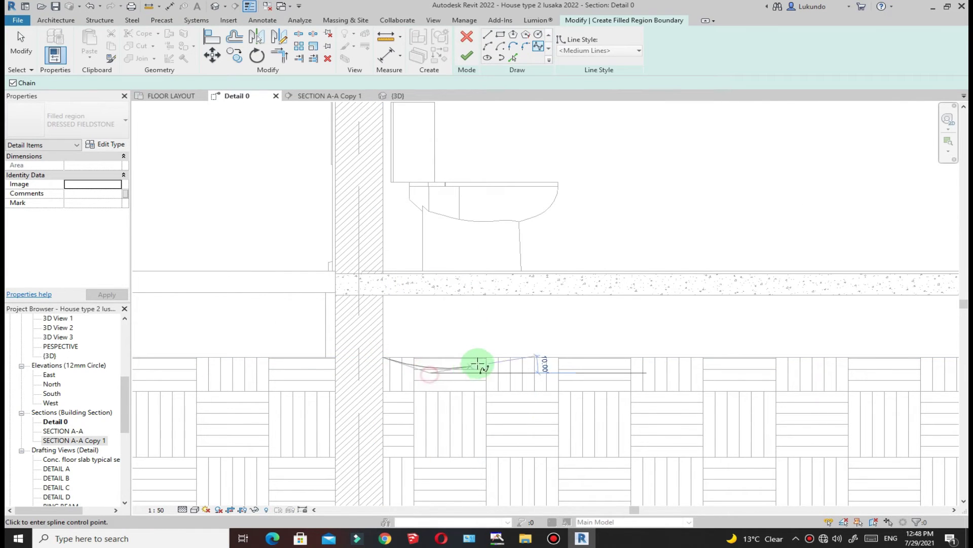
{"action": "left_click", "coordinate": [491, 359]}
{"action": "left_click", "coordinate": [555, 379]}
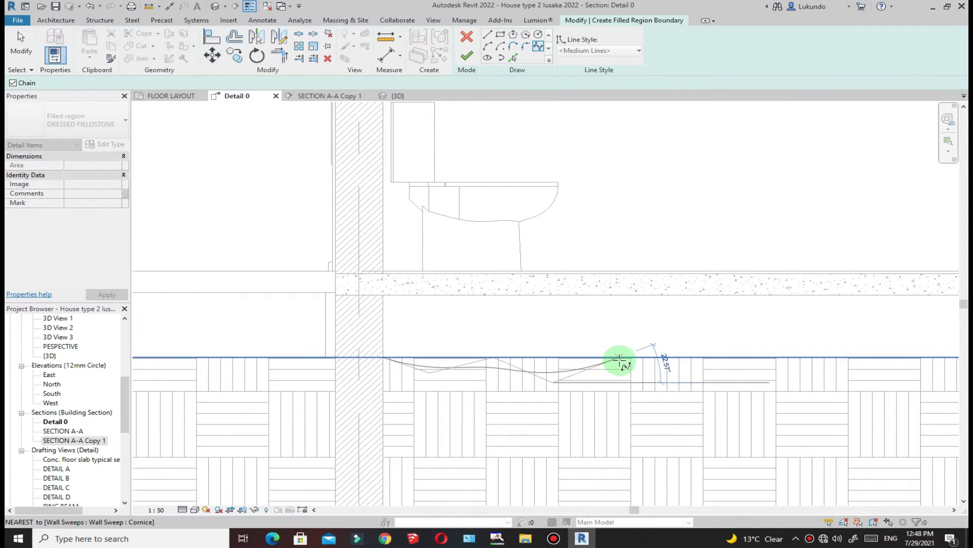
{"action": "scroll", "coordinate": [622, 367], "scroll_direction": "down", "scroll_amount": 2}
{"action": "left_click", "coordinate": [591, 366]}
{"action": "left_click", "coordinate": [635, 387]}
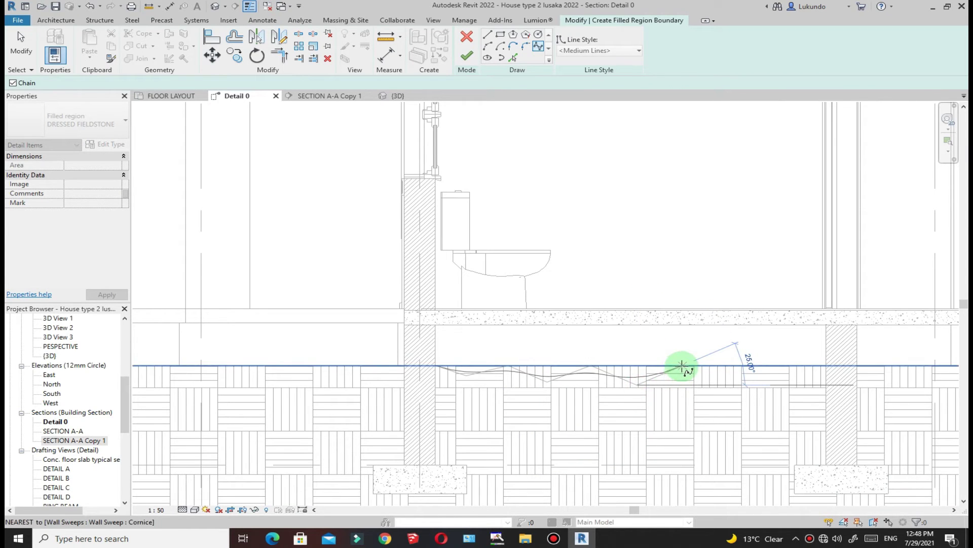
{"action": "left_click", "coordinate": [730, 354]}
{"action": "left_click", "coordinate": [756, 374]}
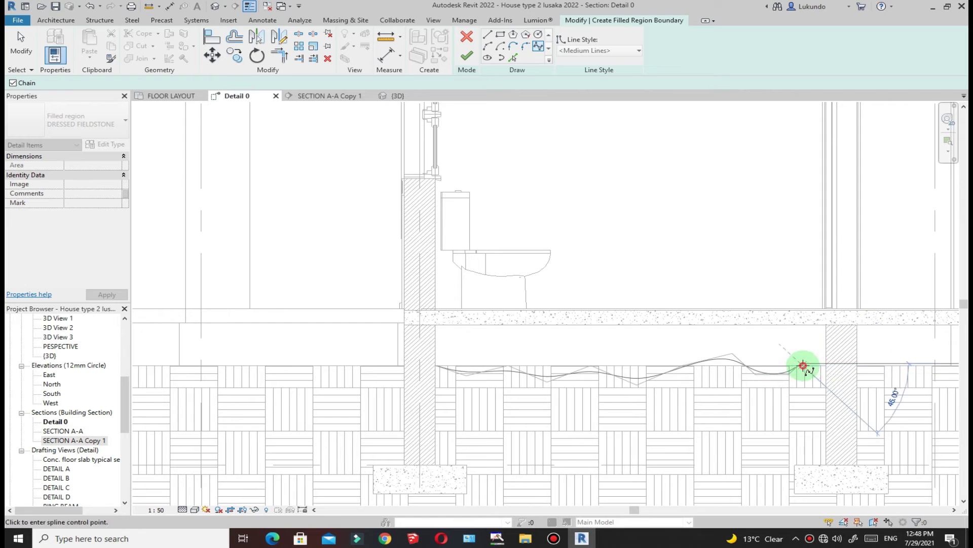
{"action": "left_click", "coordinate": [826, 364]}
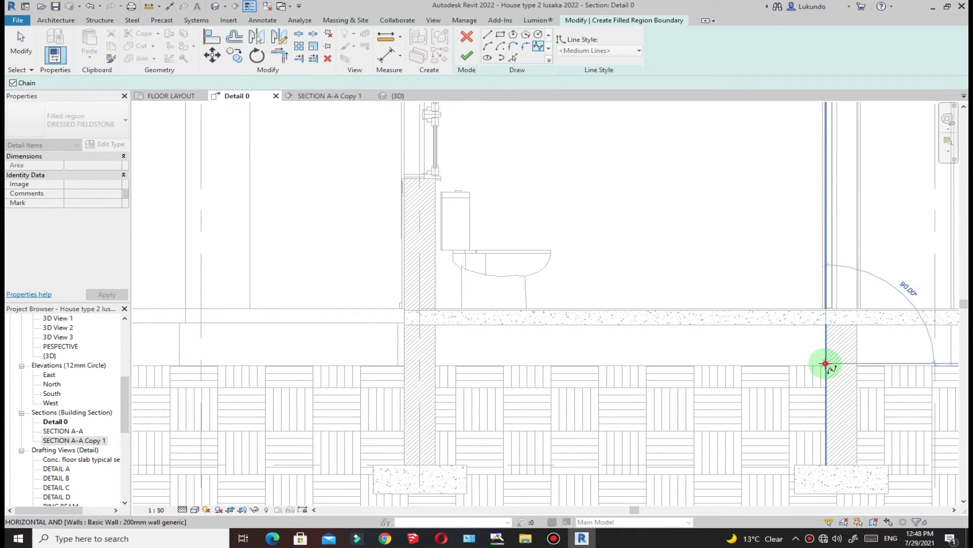
Step: Close the region boundary with straight lines along both wall faces and the underside of the floor slab
{"action": "left_click", "coordinate": [489, 36]}
{"action": "left_click", "coordinate": [827, 363]}
{"action": "scroll", "coordinate": [827, 363], "scroll_direction": "up", "scroll_amount": 3}
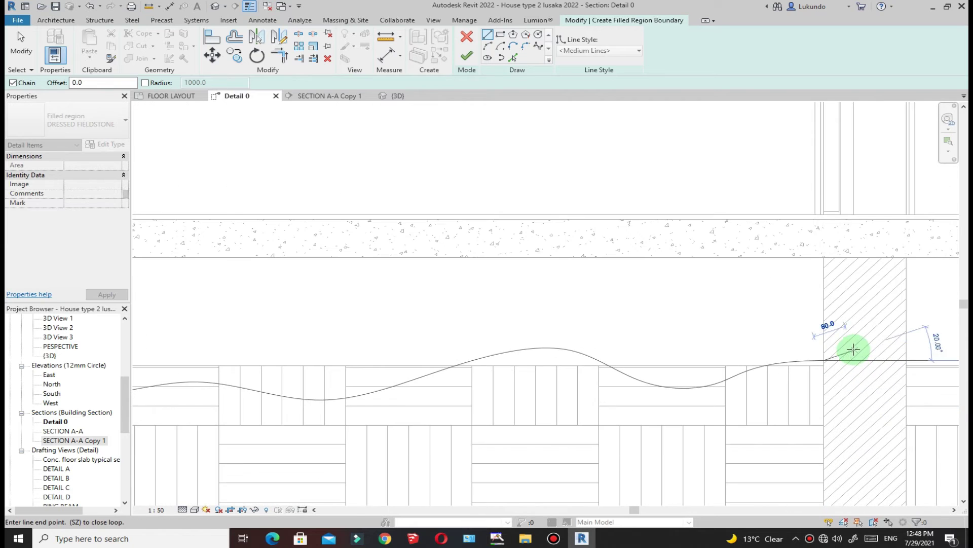
{"action": "left_click", "coordinate": [824, 257]}
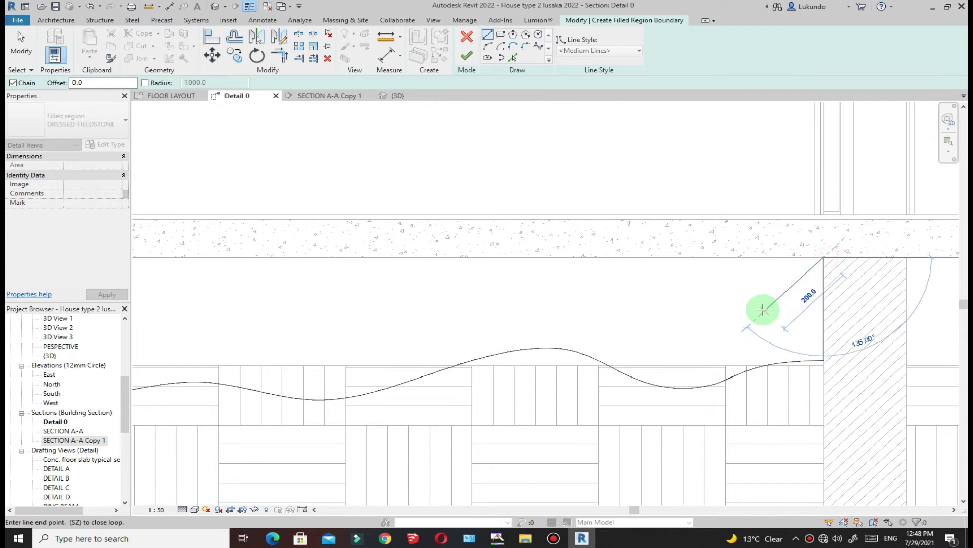
{"action": "scroll", "coordinate": [760, 308], "scroll_direction": "down", "scroll_amount": 3}
{"action": "left_click", "coordinate": [276, 282]}
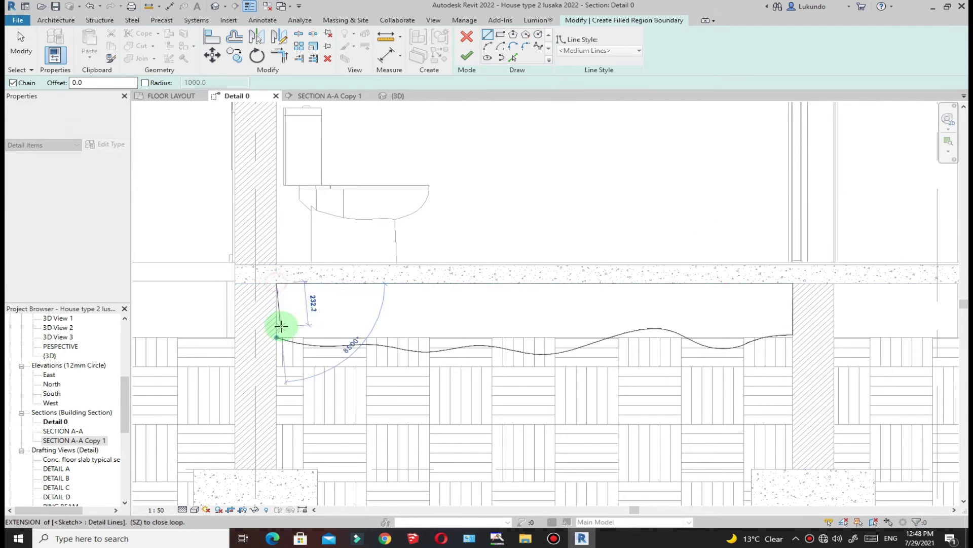
{"action": "left_click", "coordinate": [276, 337]}
{"action": "scroll", "coordinate": [398, 377], "scroll_direction": "down", "scroll_amount": 2}
{"action": "scroll", "coordinate": [428, 374], "scroll_direction": "up", "scroll_amount": 1}
{"action": "scroll", "coordinate": [408, 375], "scroll_direction": "down", "scroll_amount": 2}
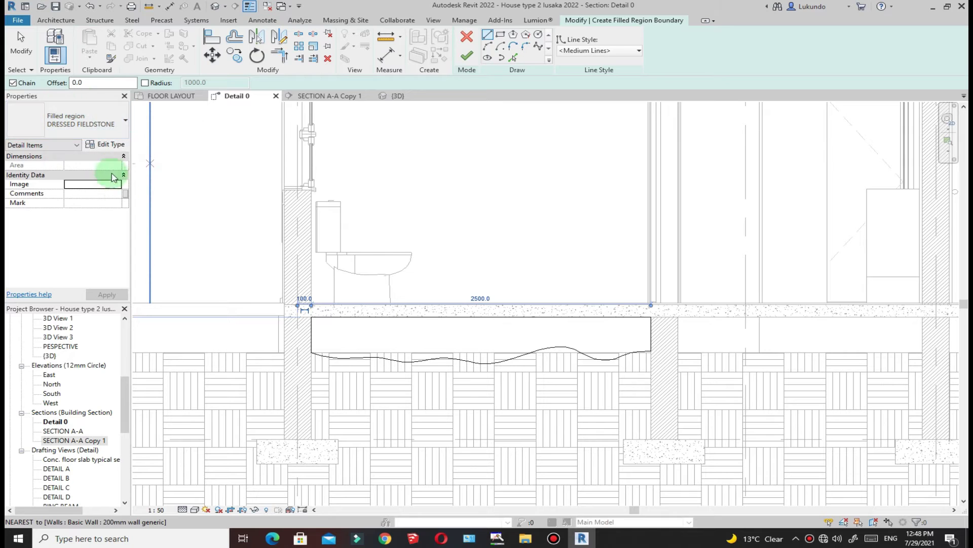
Step: Check the filled region type's foreground fill pattern, keep the DRESSED FIELDSTONE model pattern, and accept the type properties
{"action": "left_click", "coordinate": [103, 146]}
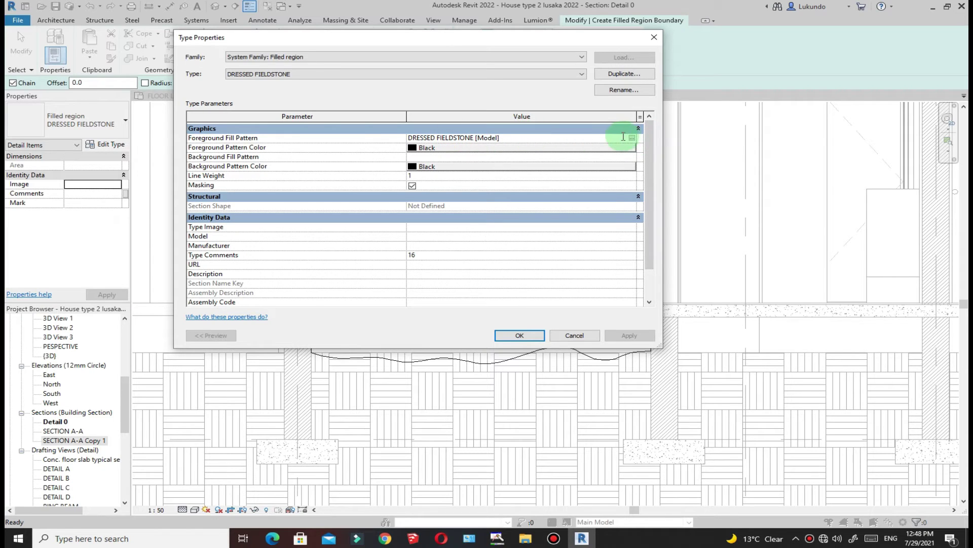
{"action": "left_click", "coordinate": [632, 139]}
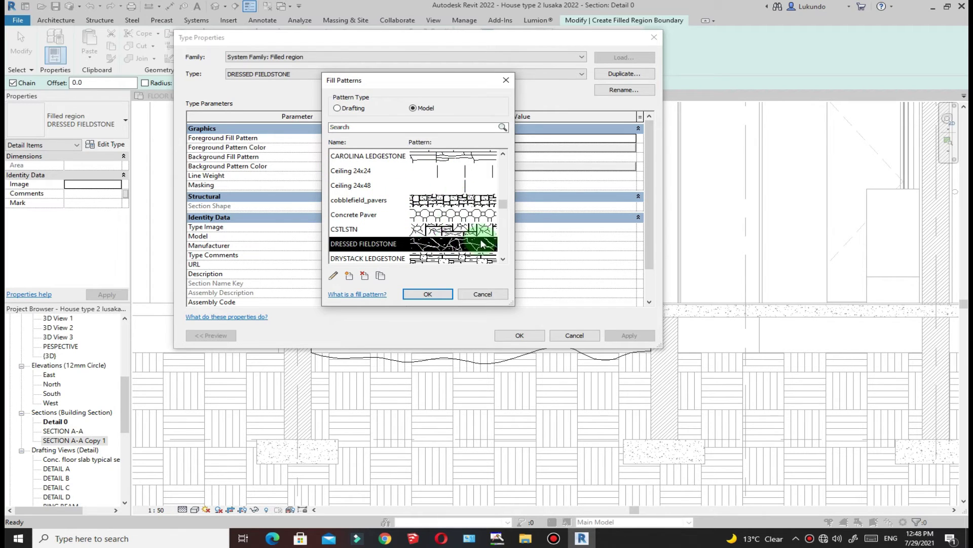
{"action": "left_click", "coordinate": [427, 295]}
{"action": "left_click", "coordinate": [637, 336]}
{"action": "left_click", "coordinate": [518, 333]}
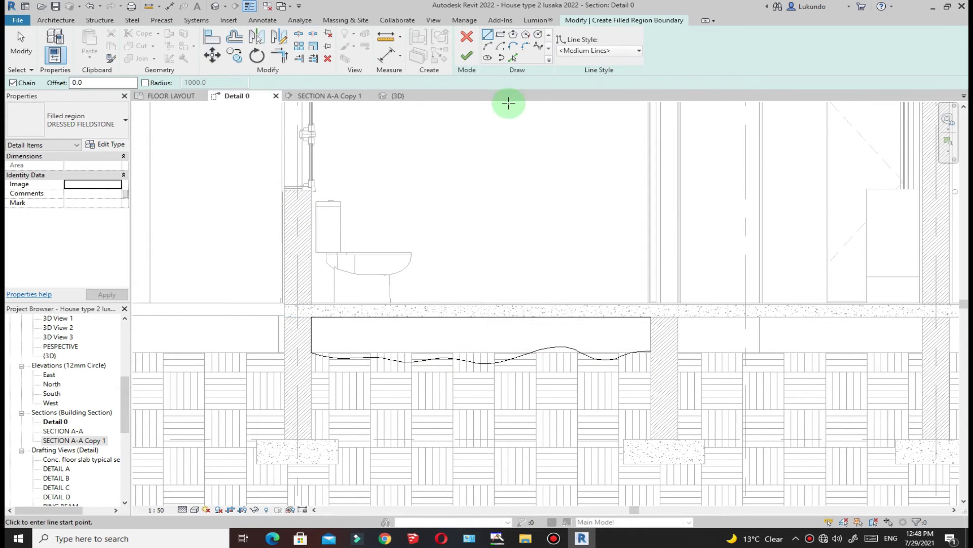
Step: Finish the filled region sketch to place the fieldstone hardcore below the toilet room's slab
{"action": "left_click", "coordinate": [467, 57]}
{"action": "left_click", "coordinate": [528, 222]}
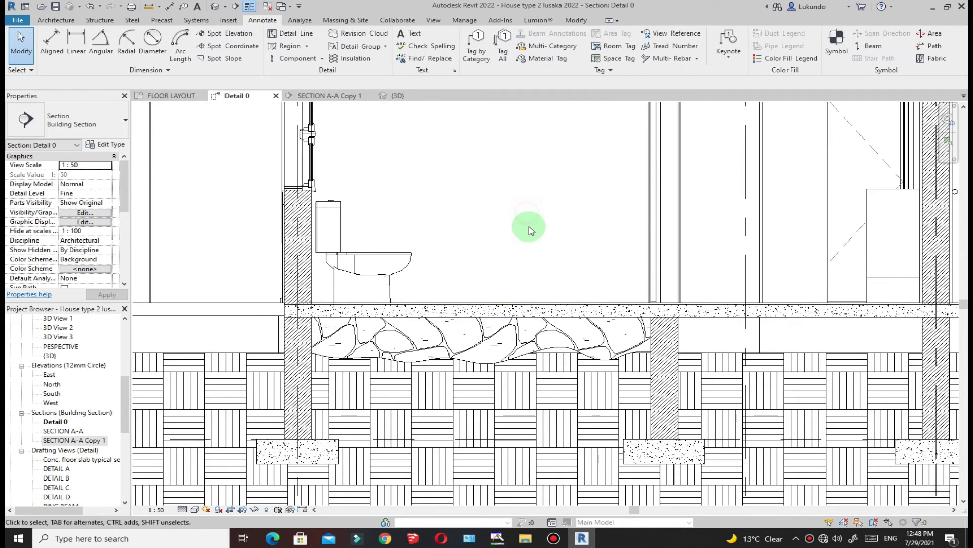
{"action": "scroll", "coordinate": [467, 357], "scroll_direction": "down", "scroll_amount": 3}
{"action": "scroll", "coordinate": [467, 357], "scroll_direction": "down", "scroll_amount": 4}
{"action": "scroll", "coordinate": [485, 394], "scroll_direction": "up", "scroll_amount": 4}
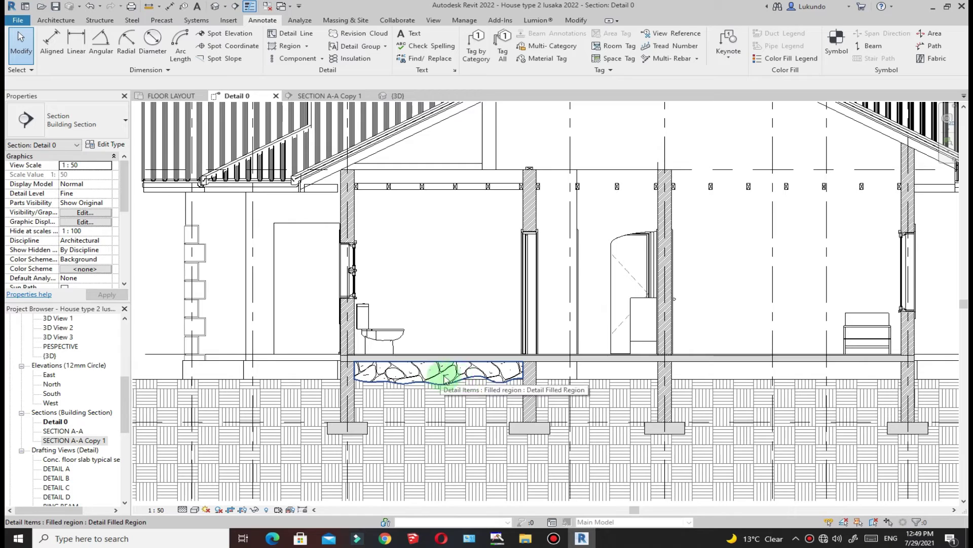
{"action": "scroll", "coordinate": [454, 388], "scroll_direction": "down", "scroll_amount": 4}
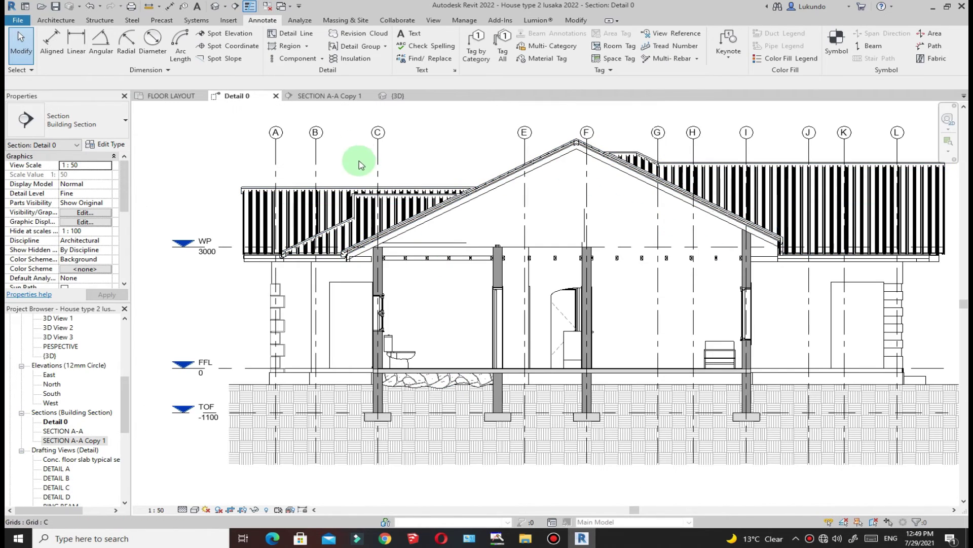
Step: Switch to SECTION A-A Copy 1 and examine the hardcore fill below the slab and the roof truss layout
{"action": "left_click", "coordinate": [327, 96]}
{"action": "scroll", "coordinate": [370, 420], "scroll_direction": "up", "scroll_amount": 5}
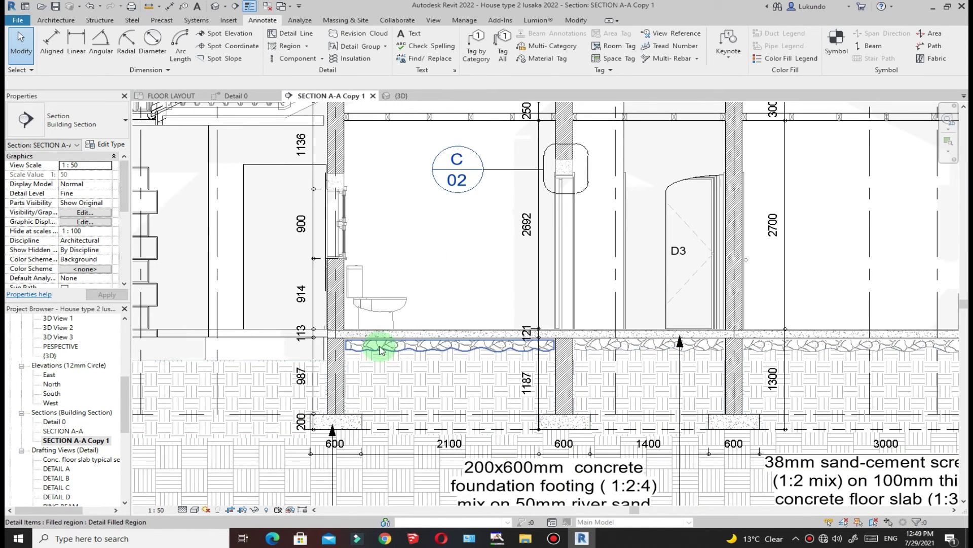
{"action": "scroll", "coordinate": [434, 401], "scroll_direction": "down", "scroll_amount": 5}
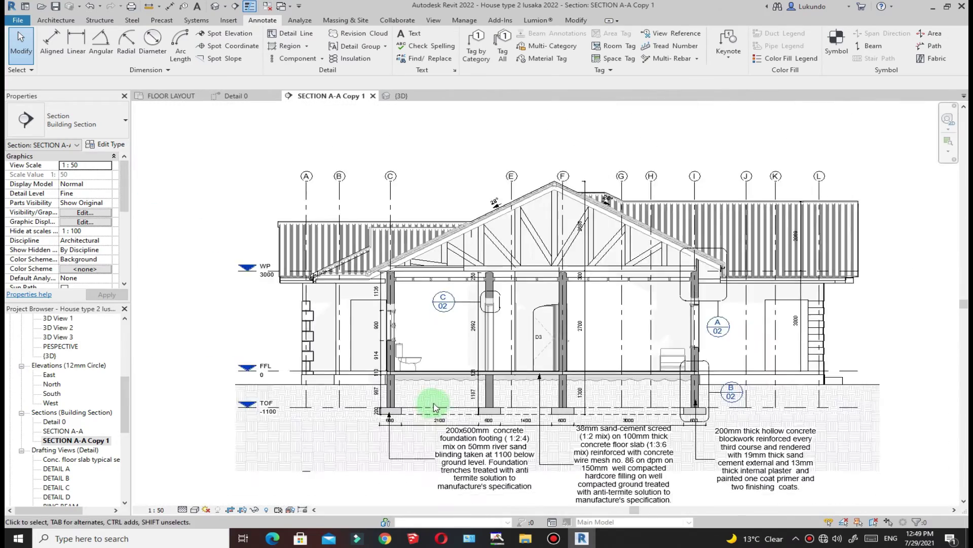
{"action": "scroll", "coordinate": [613, 305], "scroll_direction": "up", "scroll_amount": 2}
{"action": "scroll", "coordinate": [511, 343], "scroll_direction": "up", "scroll_amount": 4}
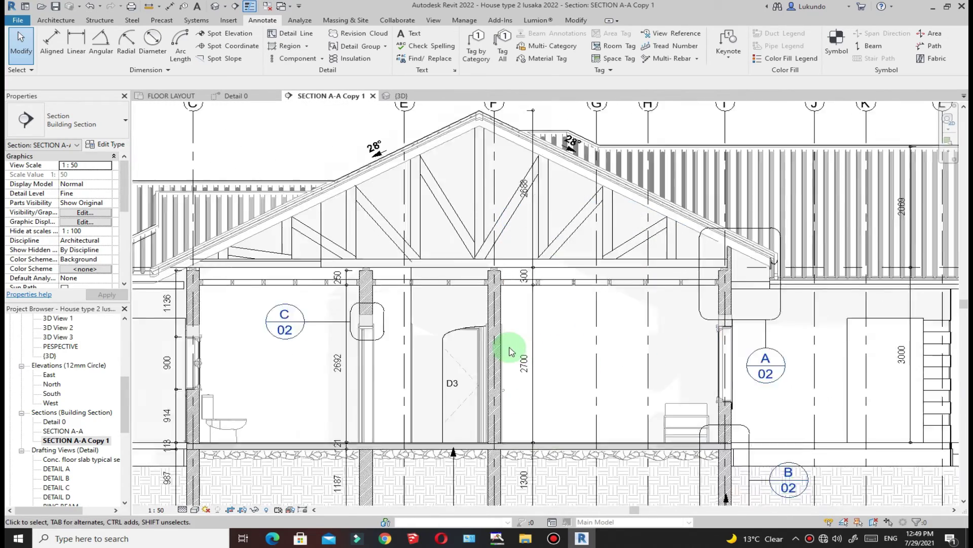
{"action": "scroll", "coordinate": [502, 256], "scroll_direction": "up", "scroll_amount": 2}
{"action": "middle_click_drag", "start_coordinate": [506, 260], "coordinate": [507, 343]}
{"action": "scroll", "coordinate": [506, 344], "scroll_direction": "down", "scroll_amount": 3}
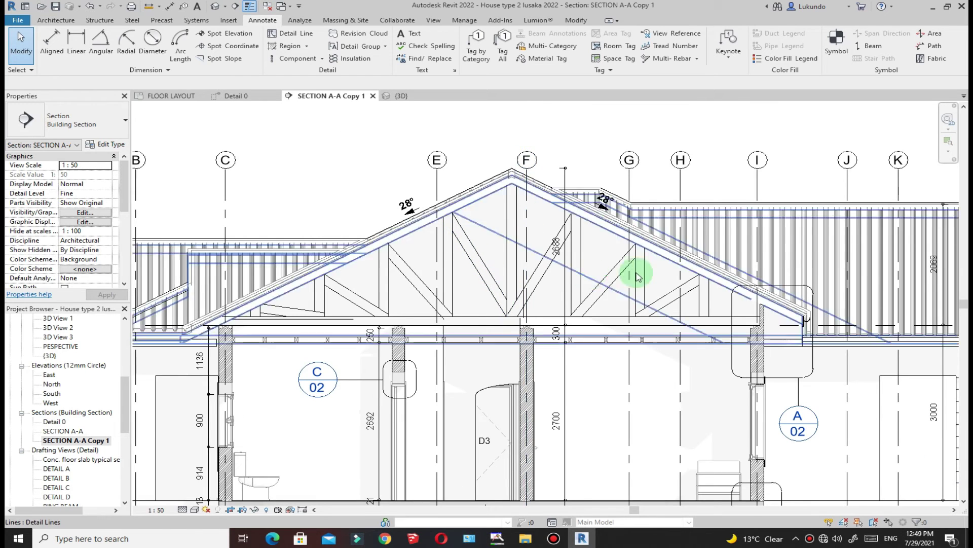
{"action": "scroll", "coordinate": [532, 266], "scroll_direction": "down", "scroll_amount": 2}
Step: View the house in 3D, return to Detail 0, and inspect the roof space between the ridge and the wall plate
{"action": "left_click", "coordinate": [404, 96]}
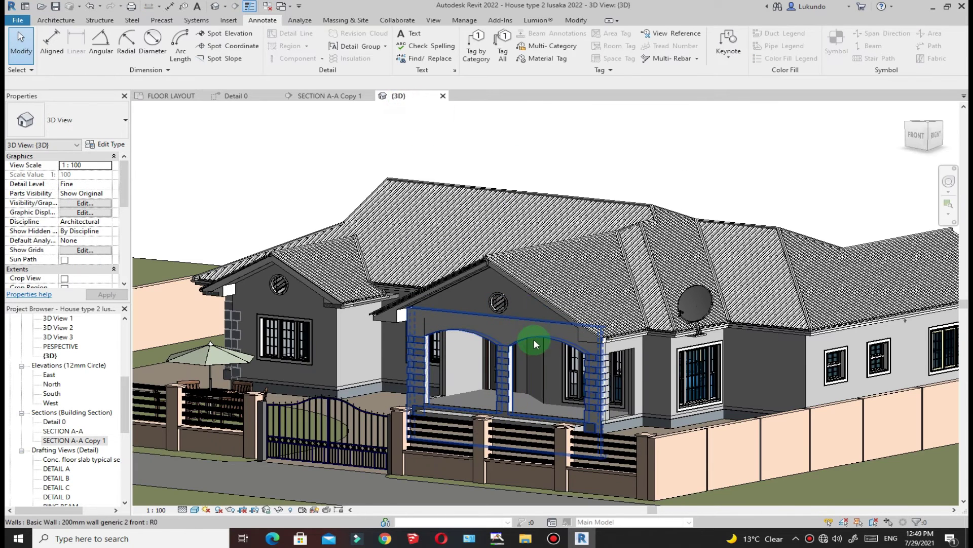
{"action": "left_click", "coordinate": [236, 97]}
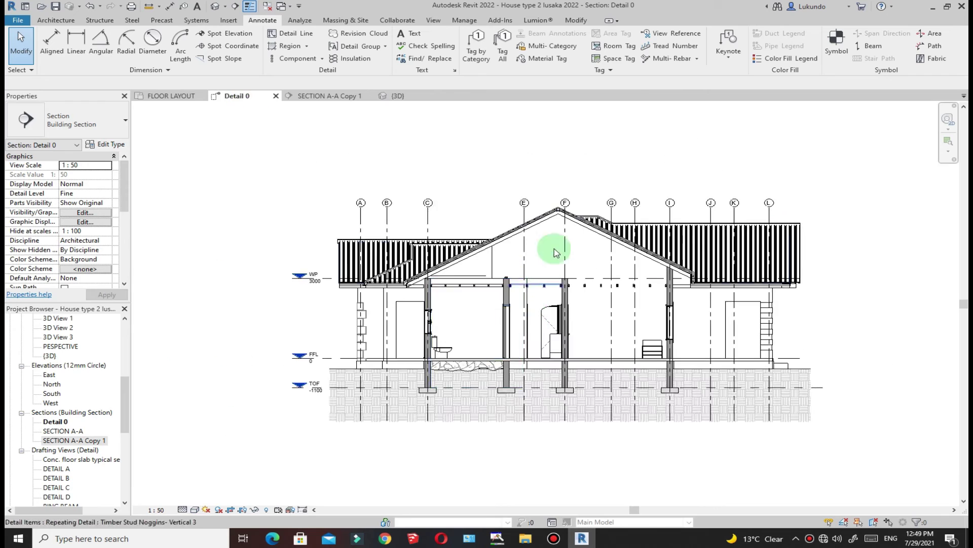
{"action": "scroll", "coordinate": [558, 238], "scroll_direction": "up", "scroll_amount": 3}
{"action": "scroll", "coordinate": [561, 184], "scroll_direction": "up", "scroll_amount": 1}
{"action": "scroll", "coordinate": [428, 252], "scroll_direction": "down", "scroll_amount": 1}
{"action": "scroll", "coordinate": [467, 224], "scroll_direction": "down", "scroll_amount": 3}
{"action": "scroll", "coordinate": [463, 191], "scroll_direction": "up", "scroll_amount": 2}
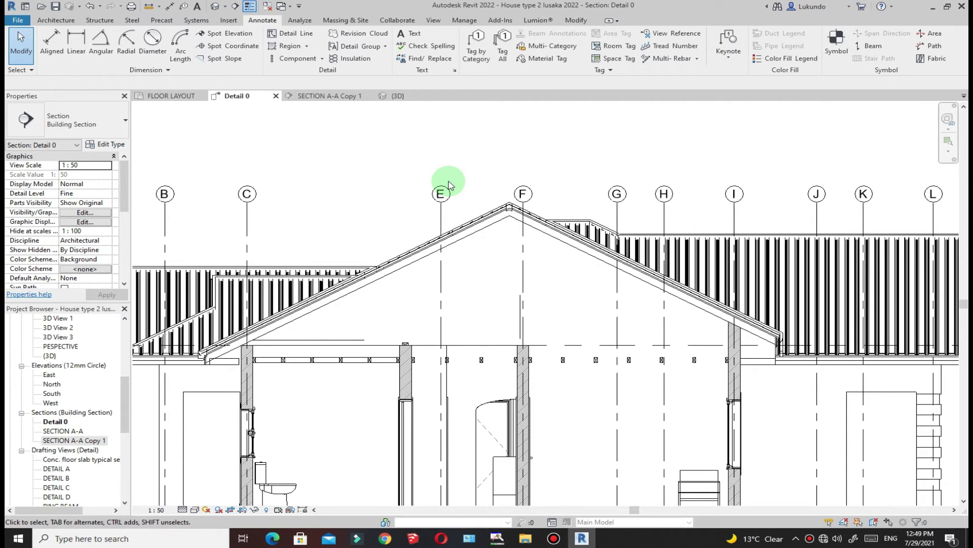
{"action": "scroll", "coordinate": [458, 198], "scroll_direction": "down", "scroll_amount": 2}
{"action": "scroll", "coordinate": [472, 208], "scroll_direction": "up", "scroll_amount": 3}
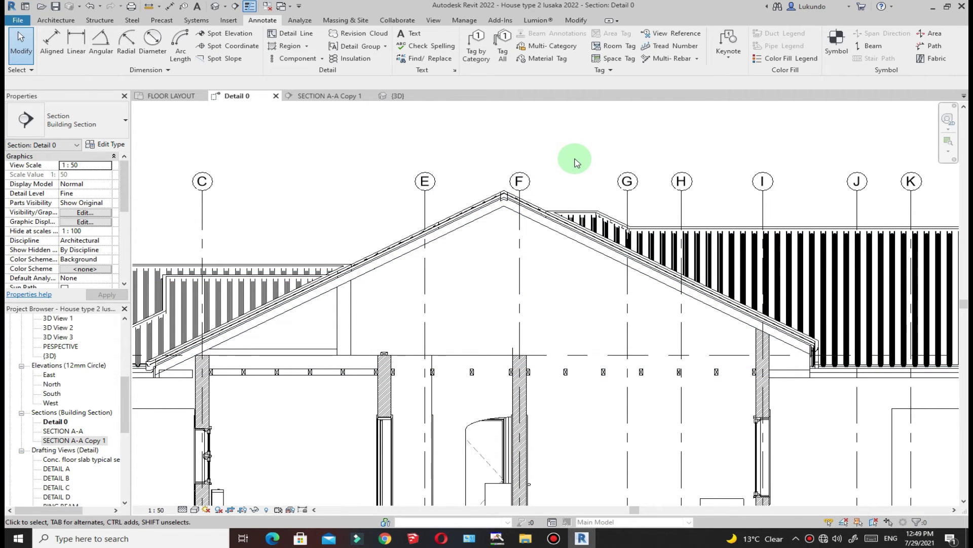
{"action": "scroll", "coordinate": [344, 283], "scroll_direction": "down", "scroll_amount": 1}
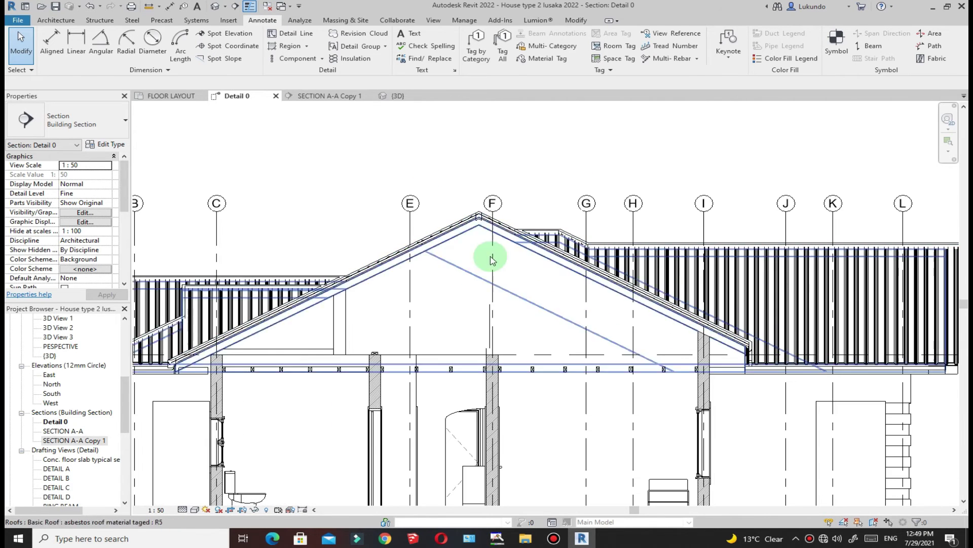
{"action": "scroll", "coordinate": [375, 246], "scroll_direction": "down", "scroll_amount": 2}
Step: Draw a vertical Medium Lines detail line about 2430 mm long from the underside of the roof ridge to wall plate level
{"action": "left_click", "coordinate": [294, 36]}
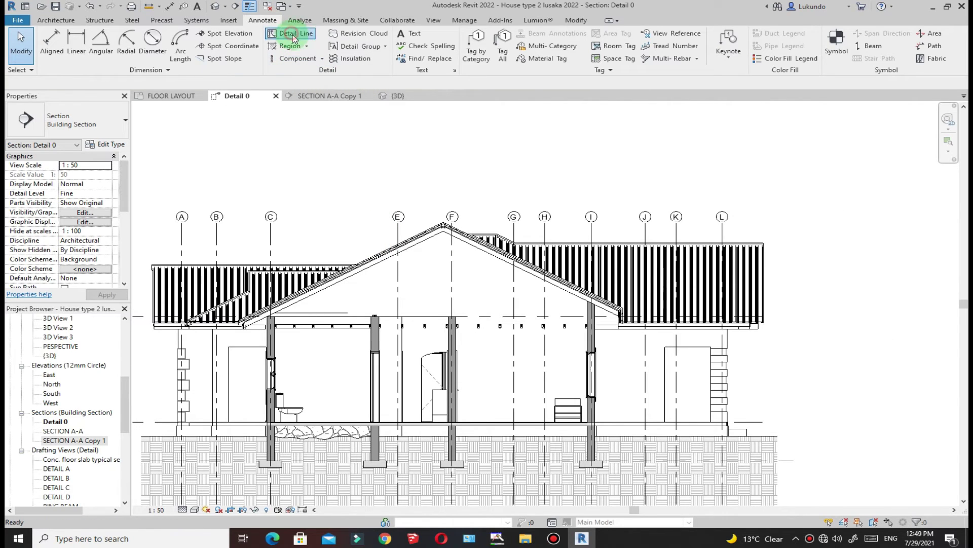
{"action": "scroll", "coordinate": [423, 302], "scroll_direction": "up", "scroll_amount": 1}
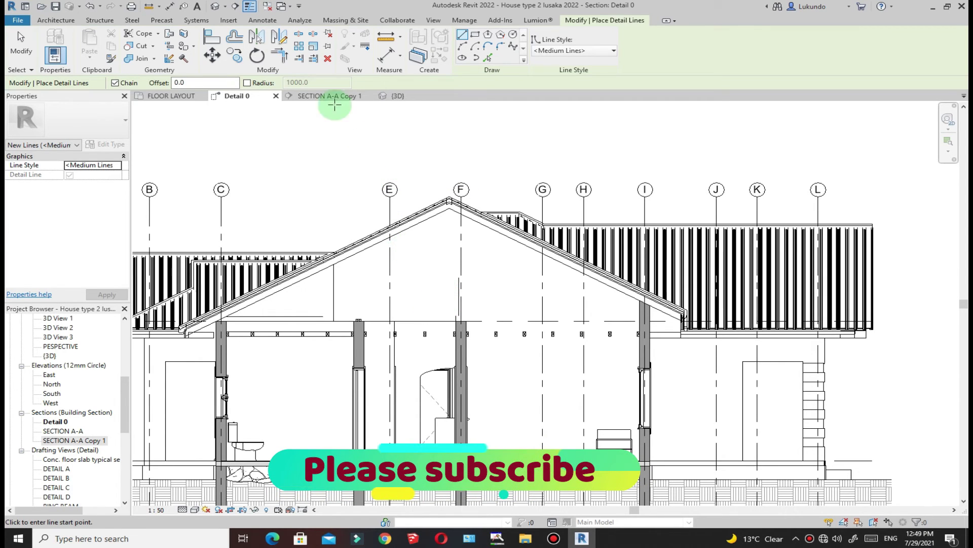
{"action": "left_click", "coordinate": [263, 21]}
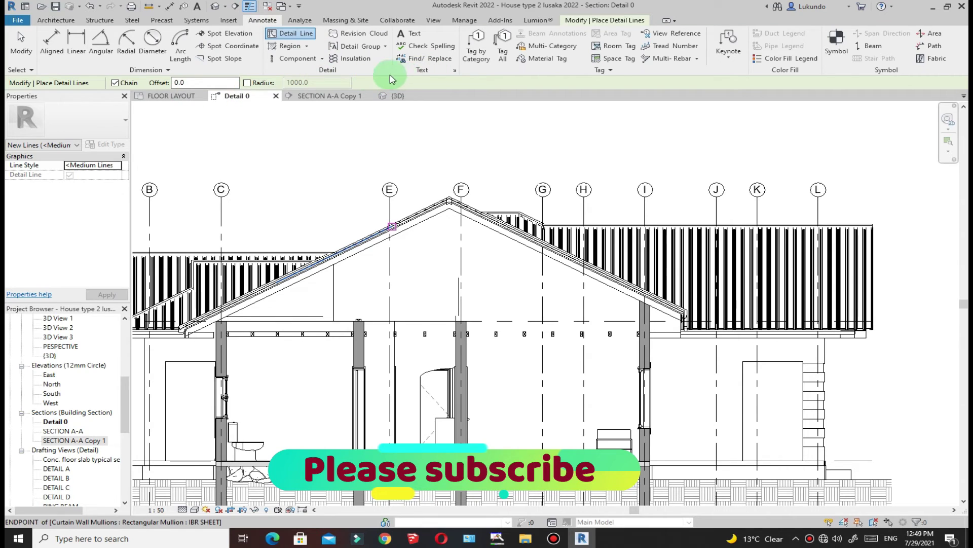
{"action": "left_click", "coordinate": [306, 35]}
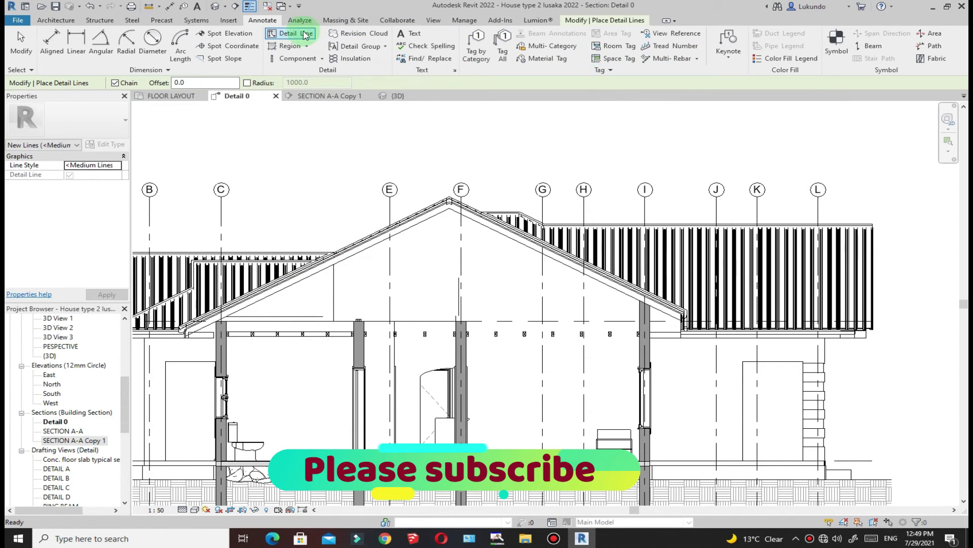
{"action": "left_click", "coordinate": [579, 21]}
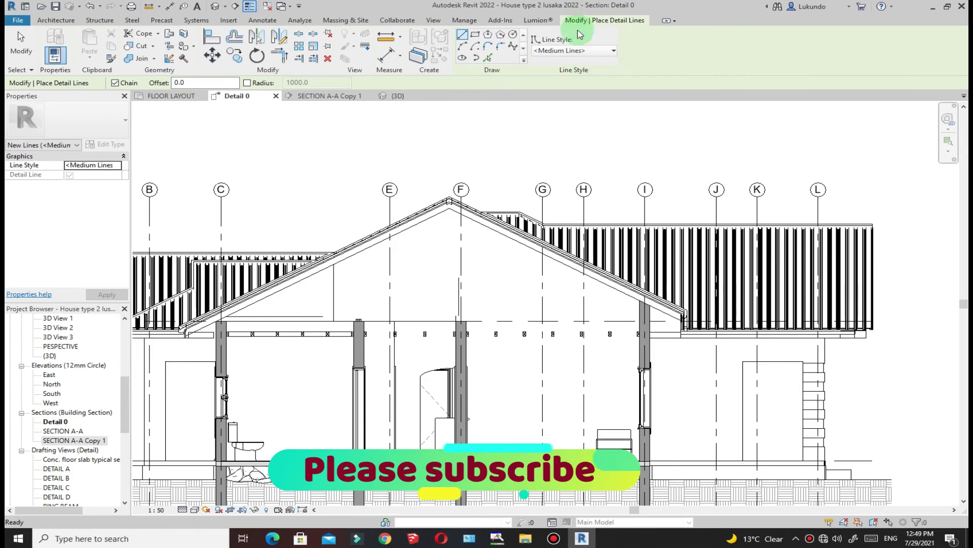
{"action": "left_click", "coordinate": [612, 52]}
{"action": "left_click", "coordinate": [450, 206]}
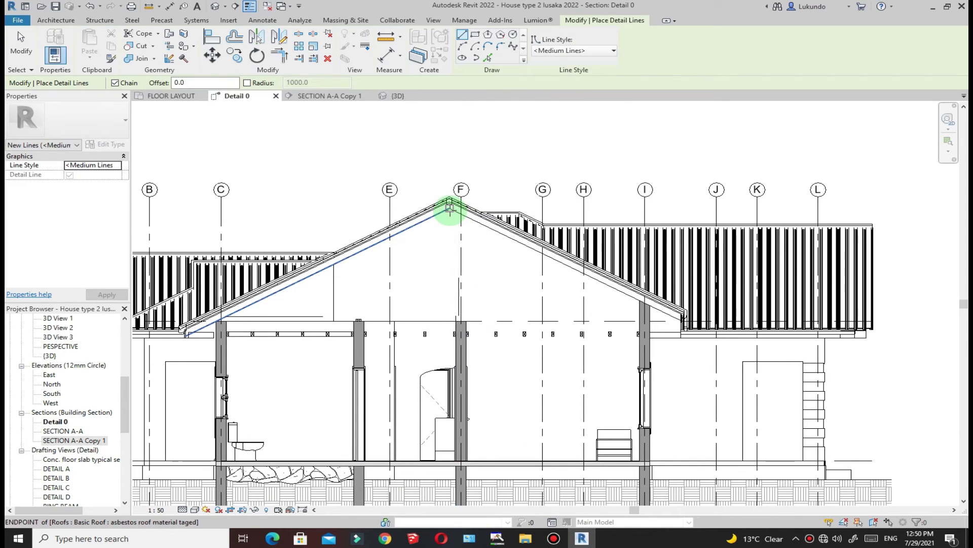
{"action": "scroll", "coordinate": [446, 320], "scroll_direction": "up", "scroll_amount": 2}
{"action": "left_click", "coordinate": [450, 320]}
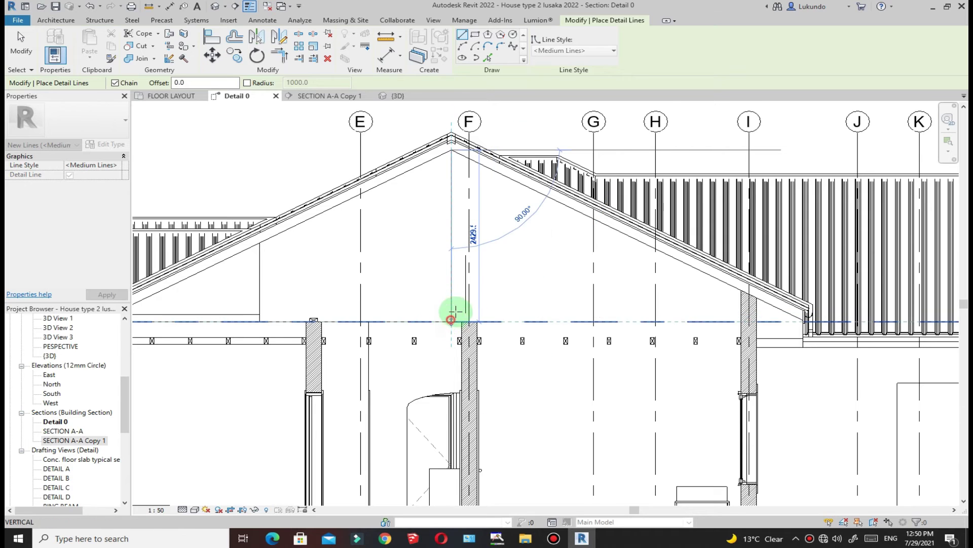
Step: Continue with zigzag web lines from the king post's foot between the rafter and wall plate level towards grid I, and end the chain
{"action": "left_click", "coordinate": [545, 195]}
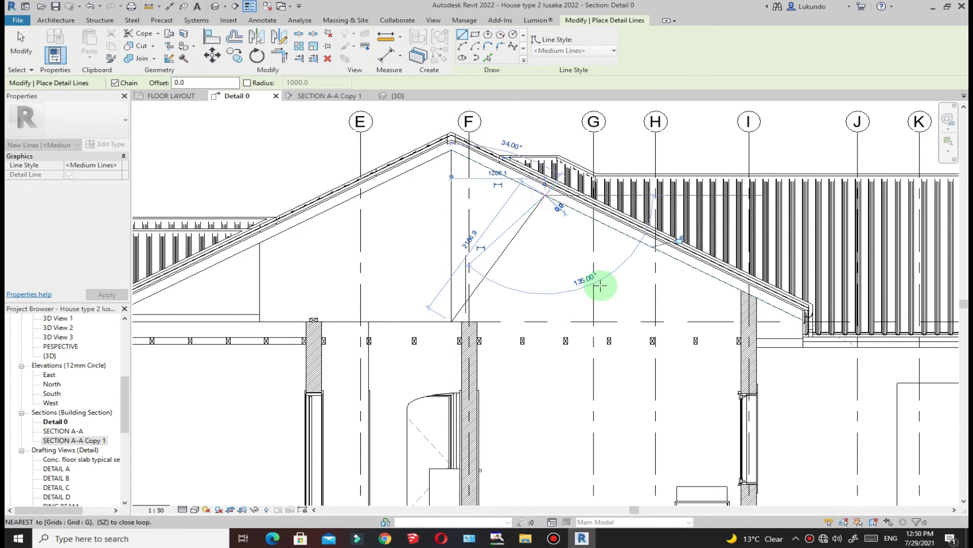
{"action": "left_click", "coordinate": [618, 320]}
{"action": "left_click", "coordinate": [682, 262]}
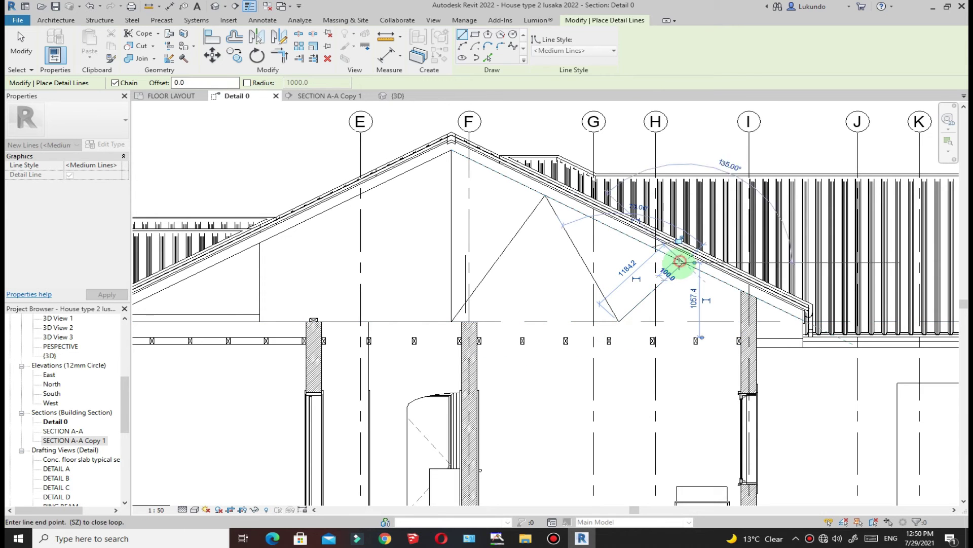
{"action": "right_click", "coordinate": [391, 241]}
{"action": "left_click", "coordinate": [403, 246]}
Step: Draw matching zigzag web lines from the king post's foot towards grid C and finish the detail lines
{"action": "left_click", "coordinate": [451, 320]}
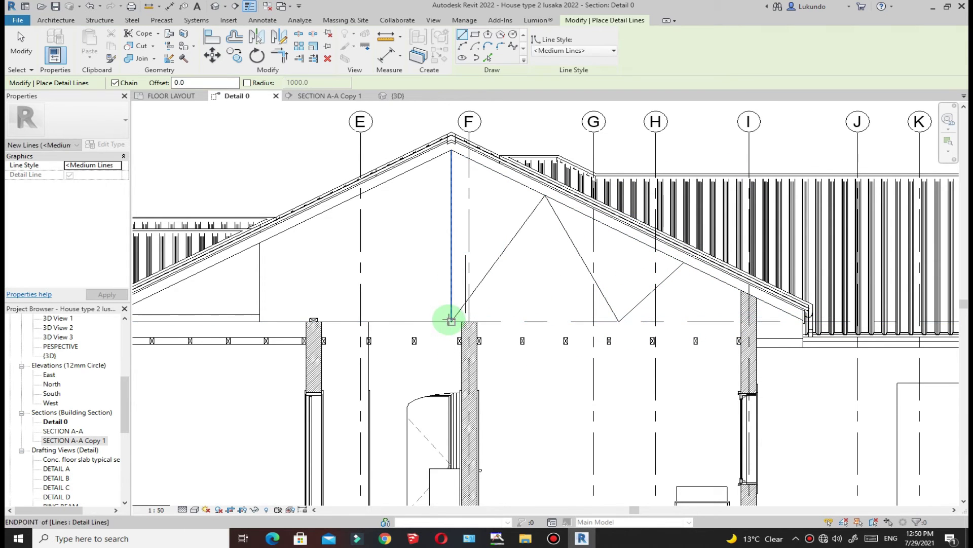
{"action": "left_click", "coordinate": [355, 197]}
{"action": "scroll", "coordinate": [452, 226], "scroll_direction": "down", "scroll_amount": 2}
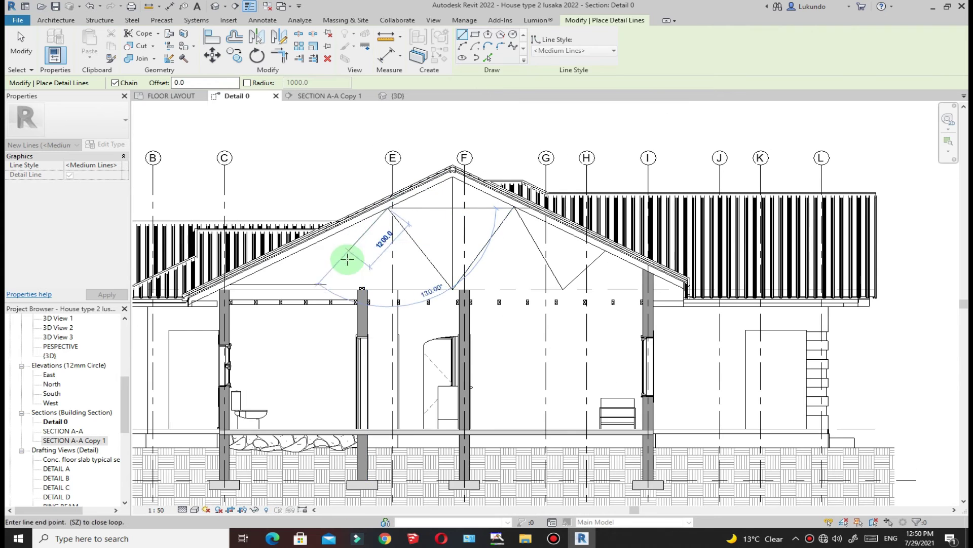
{"action": "left_click", "coordinate": [292, 277]}
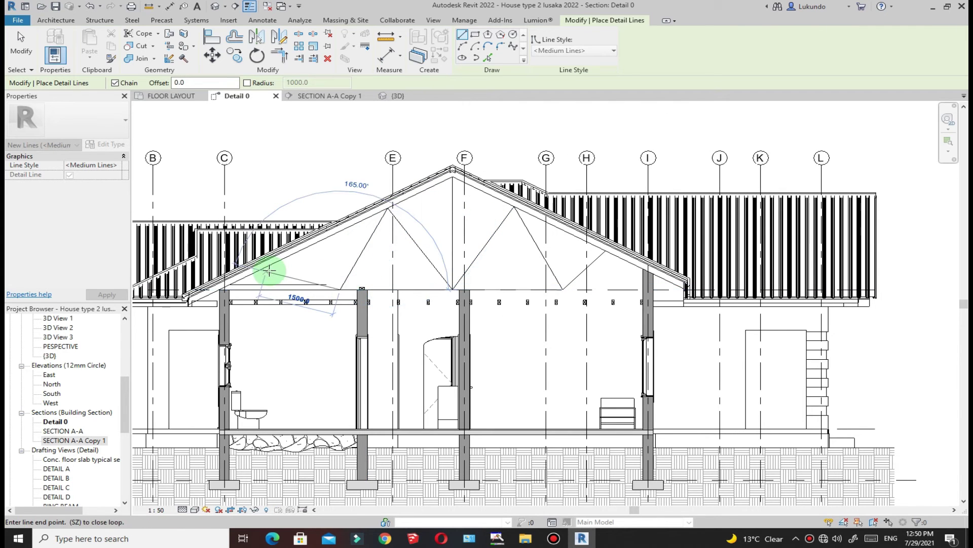
{"action": "key", "text": "Escape"}
{"action": "key", "text": "Escape"}
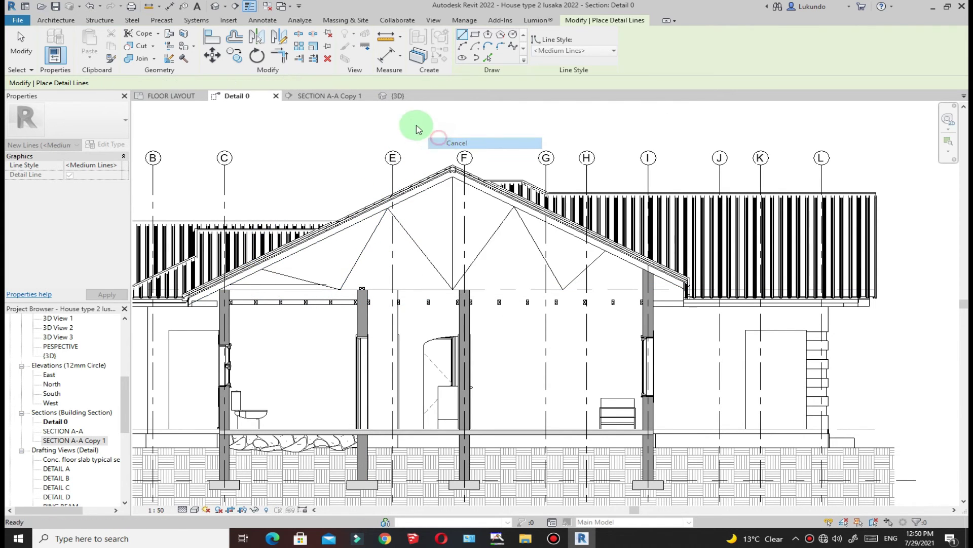
Step: Switch to SECTION A-A Copy 1 and examine the double-line truss members, the floor build-up and the foundations
{"action": "left_click", "coordinate": [326, 97]}
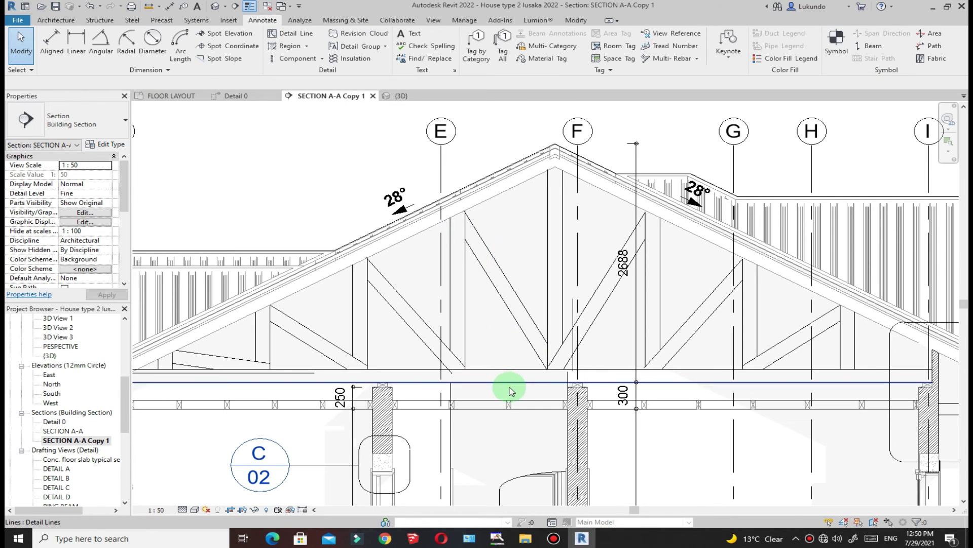
{"action": "scroll", "coordinate": [591, 389], "scroll_direction": "up", "scroll_amount": 5}
{"action": "scroll", "coordinate": [508, 298], "scroll_direction": "down", "scroll_amount": 2}
{"action": "scroll", "coordinate": [522, 376], "scroll_direction": "up", "scroll_amount": 4}
{"action": "scroll", "coordinate": [528, 355], "scroll_direction": "down", "scroll_amount": 3}
{"action": "scroll", "coordinate": [525, 304], "scroll_direction": "down", "scroll_amount": 6}
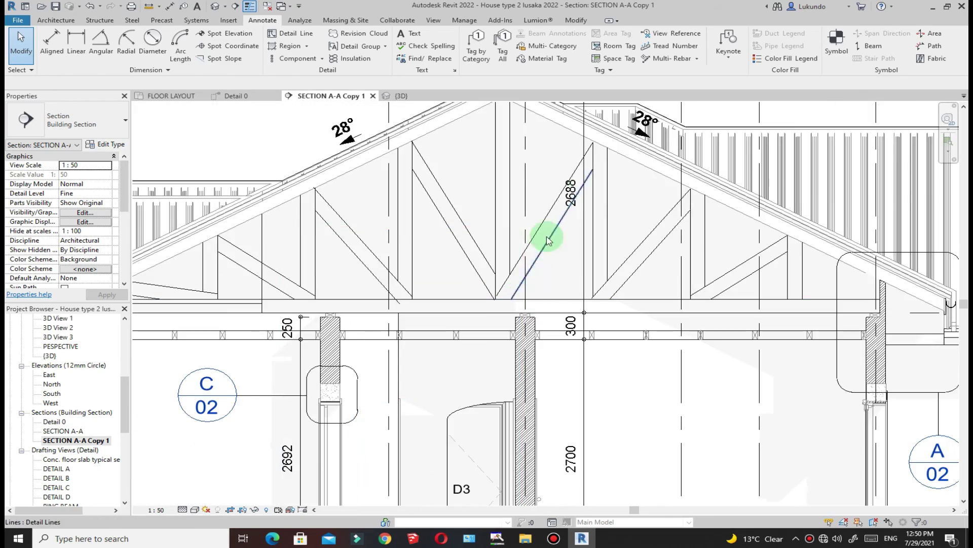
{"action": "scroll", "coordinate": [361, 396], "scroll_direction": "up", "scroll_amount": 4}
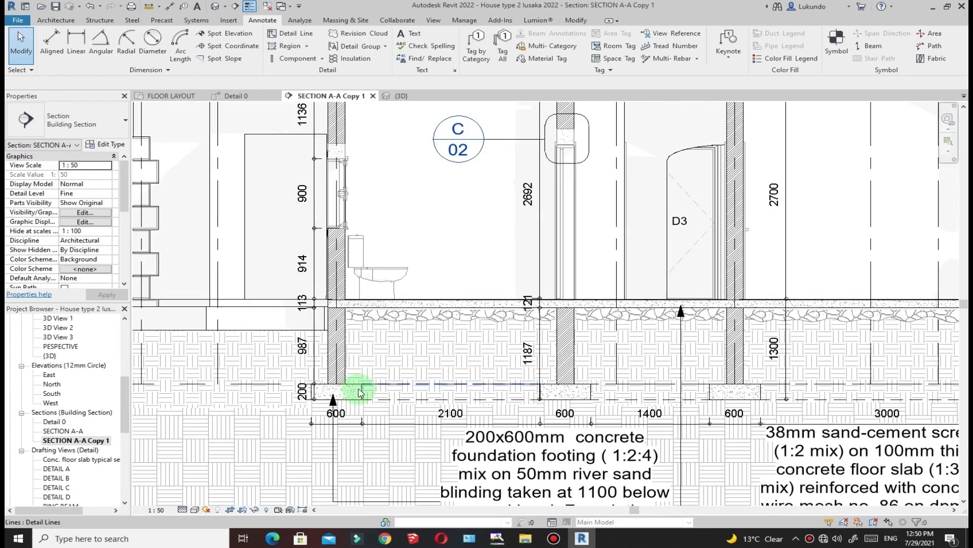
{"action": "scroll", "coordinate": [376, 404], "scroll_direction": "down", "scroll_amount": 5}
{"action": "scroll", "coordinate": [502, 354], "scroll_direction": "up", "scroll_amount": 2}
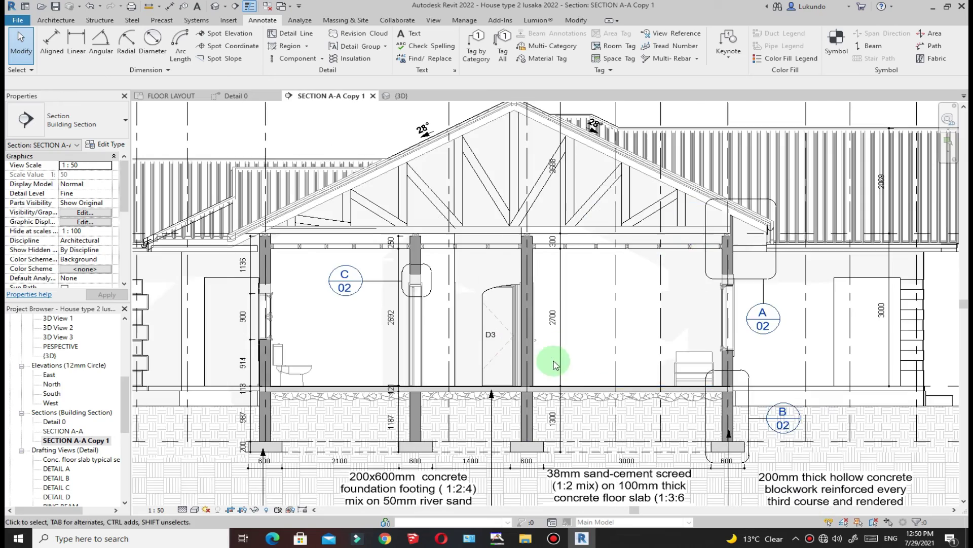
{"action": "scroll", "coordinate": [456, 345], "scroll_direction": "down", "scroll_amount": 1}
Step: Examine the concrete filled region used for the lintel above the window in the reference section
{"action": "scroll", "coordinate": [400, 307], "scroll_direction": "up", "scroll_amount": 2}
{"action": "scroll", "coordinate": [397, 304], "scroll_direction": "up", "scroll_amount": 2}
{"action": "scroll", "coordinate": [424, 332], "scroll_direction": "down", "scroll_amount": 3}
{"action": "scroll", "coordinate": [324, 325], "scroll_direction": "up", "scroll_amount": 3}
{"action": "scroll", "coordinate": [289, 325], "scroll_direction": "up", "scroll_amount": 3}
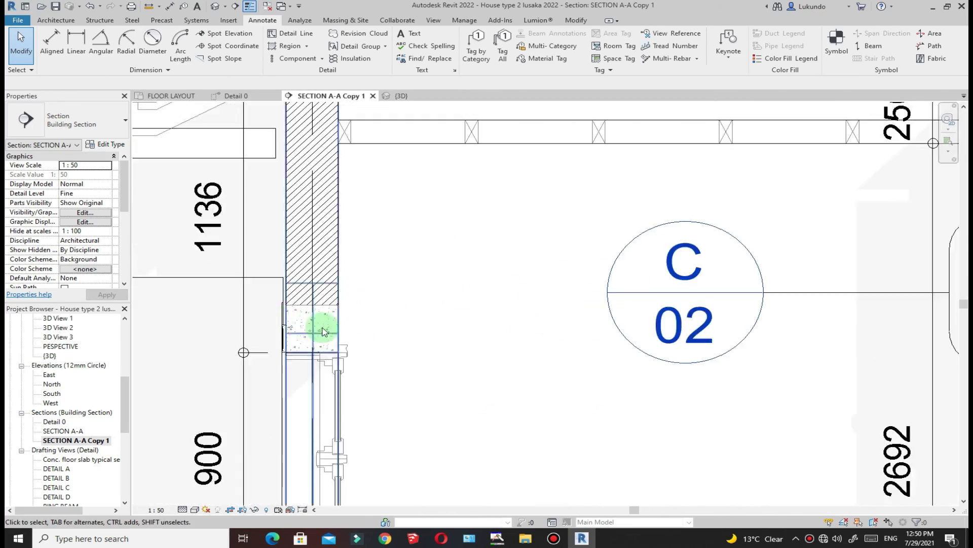
{"action": "scroll", "coordinate": [304, 340], "scroll_direction": "down", "scroll_amount": 2}
{"action": "scroll", "coordinate": [299, 341], "scroll_direction": "up", "scroll_amount": 2}
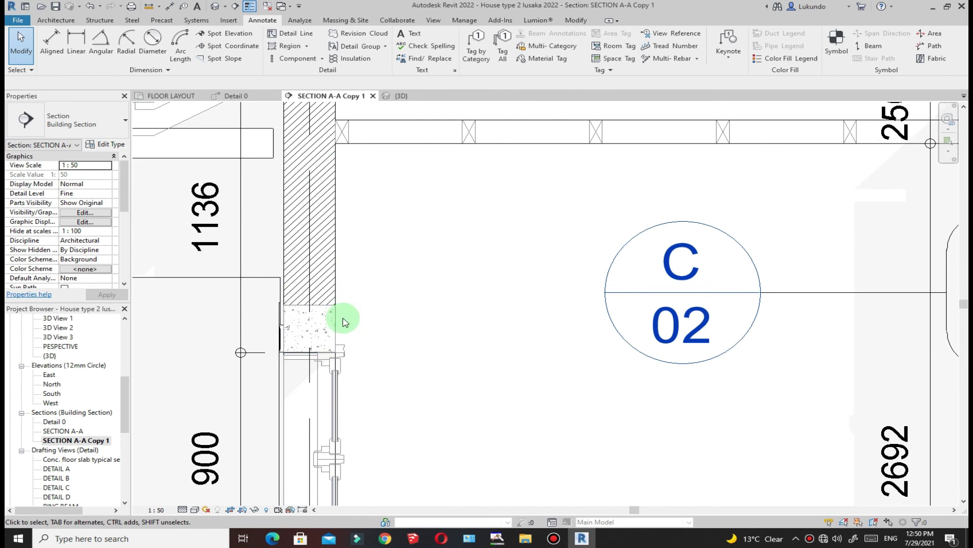
{"action": "scroll", "coordinate": [343, 322], "scroll_direction": "down", "scroll_amount": 2}
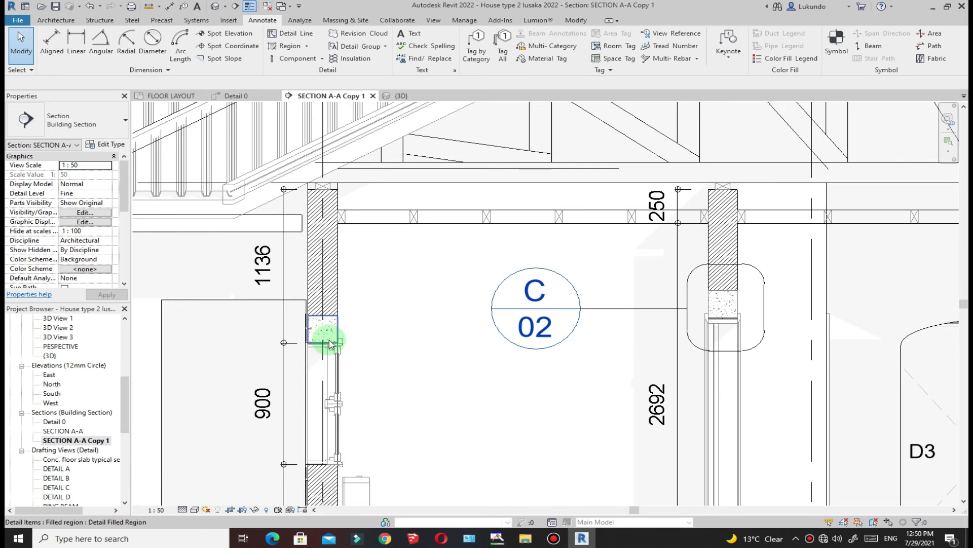
Step: Return to Detail 0 and start a filled region of type Concrete 2 for the lintel in the wall between grids C and E
{"action": "left_click", "coordinate": [239, 97]}
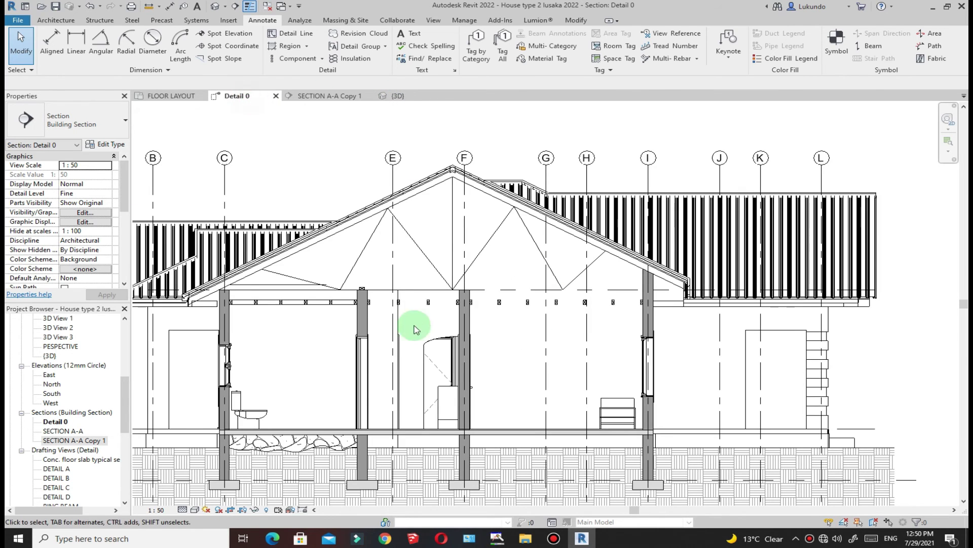
{"action": "scroll", "coordinate": [347, 321], "scroll_direction": "down", "scroll_amount": 2}
{"action": "scroll", "coordinate": [481, 306], "scroll_direction": "up", "scroll_amount": 6}
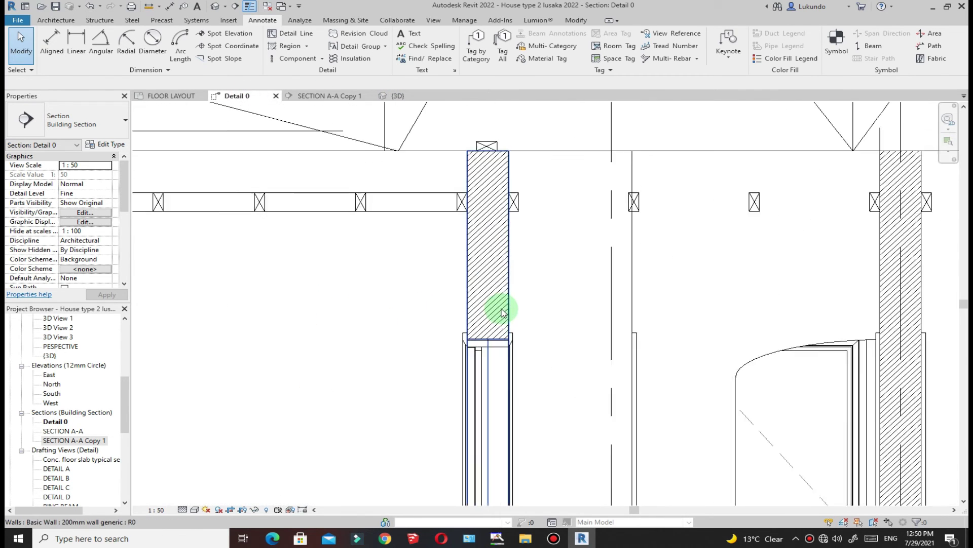
{"action": "scroll", "coordinate": [504, 311], "scroll_direction": "up", "scroll_amount": 2}
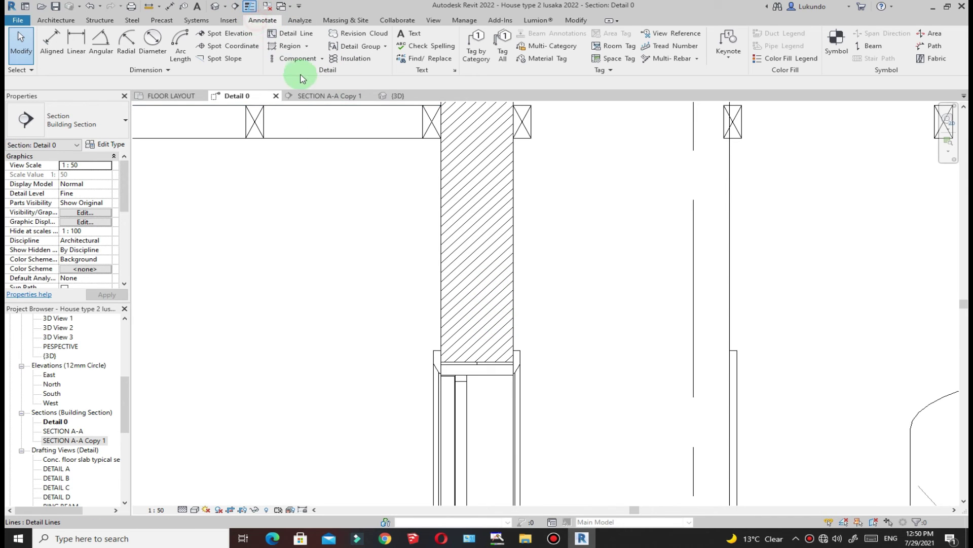
{"action": "left_click", "coordinate": [292, 46]}
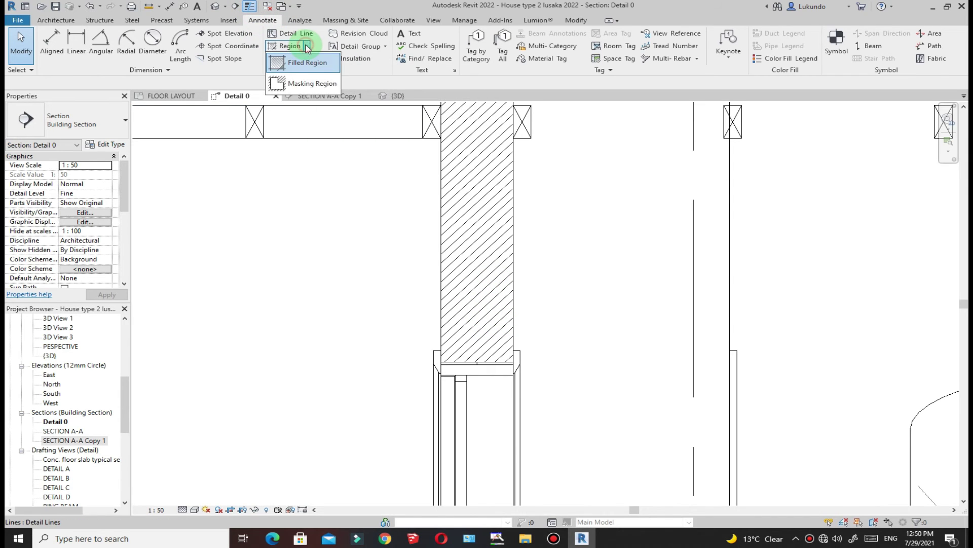
{"action": "left_click", "coordinate": [294, 61]}
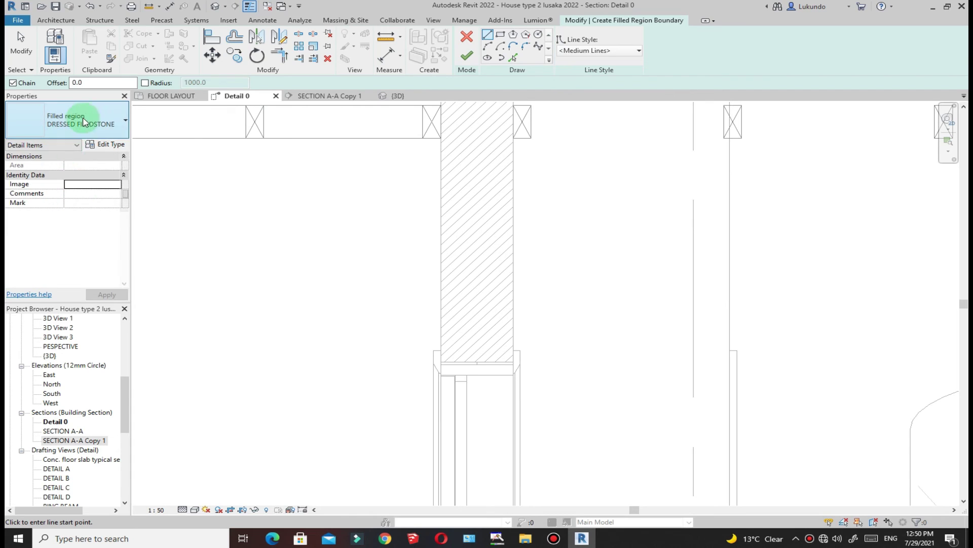
{"action": "left_click", "coordinate": [123, 123]}
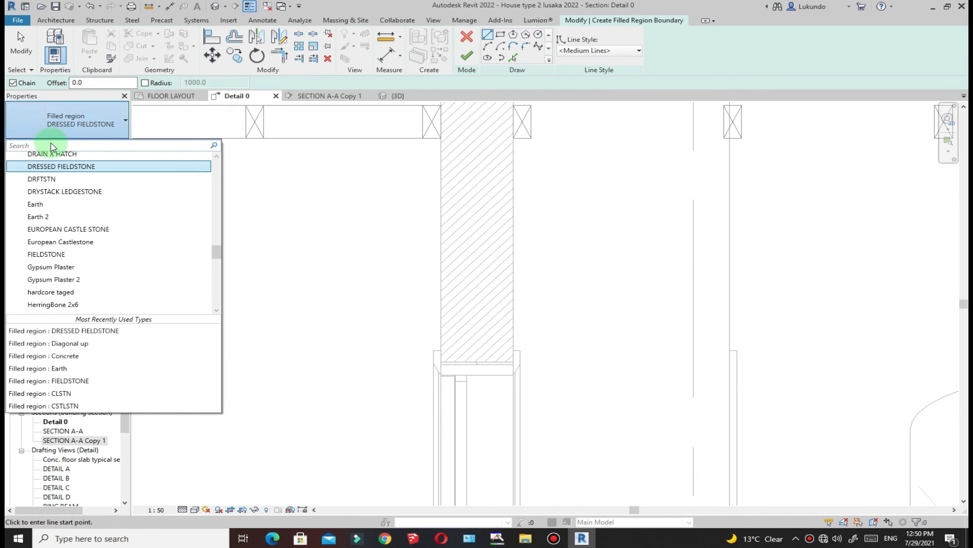
{"action": "type", "text": "c"}
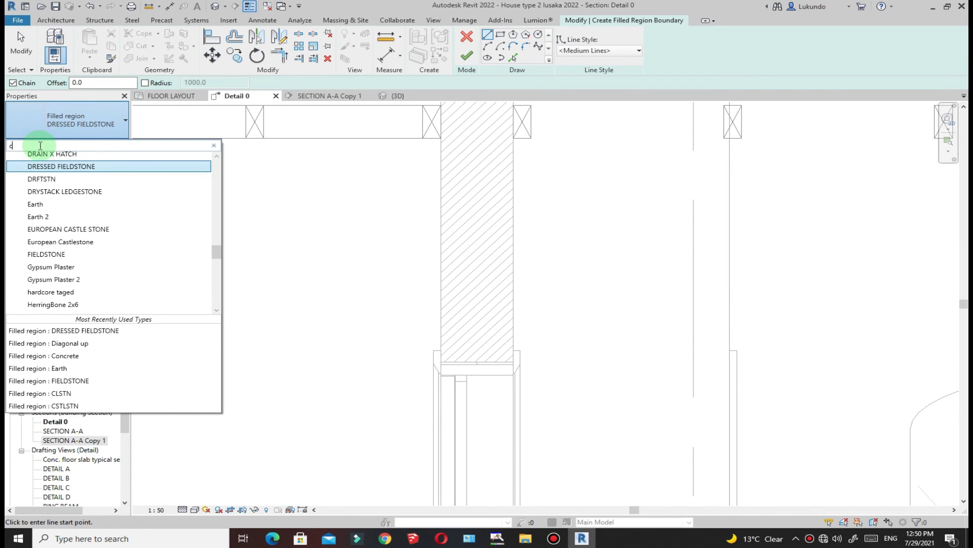
{"action": "type", "text": "onc"}
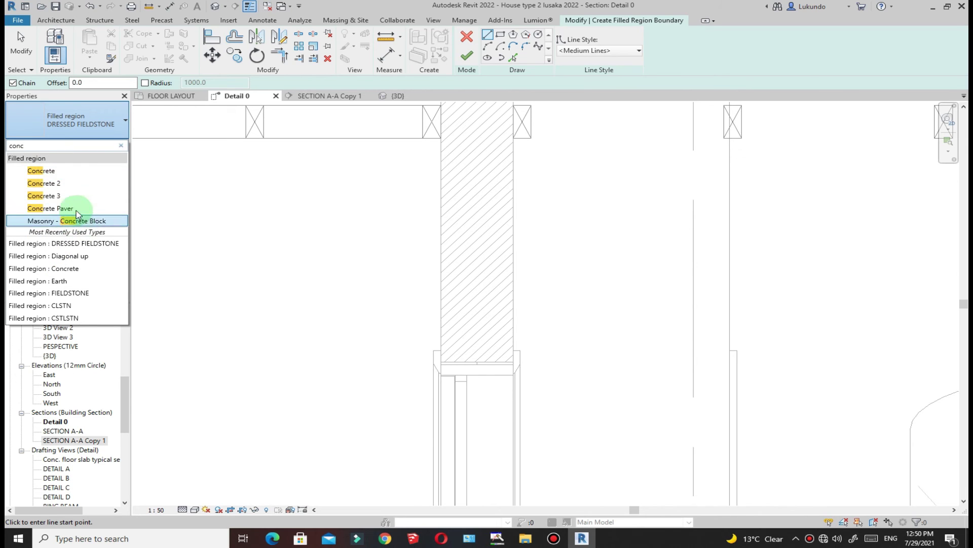
{"action": "left_click", "coordinate": [51, 183]}
{"action": "scroll", "coordinate": [451, 322], "scroll_direction": "down", "scroll_amount": 3}
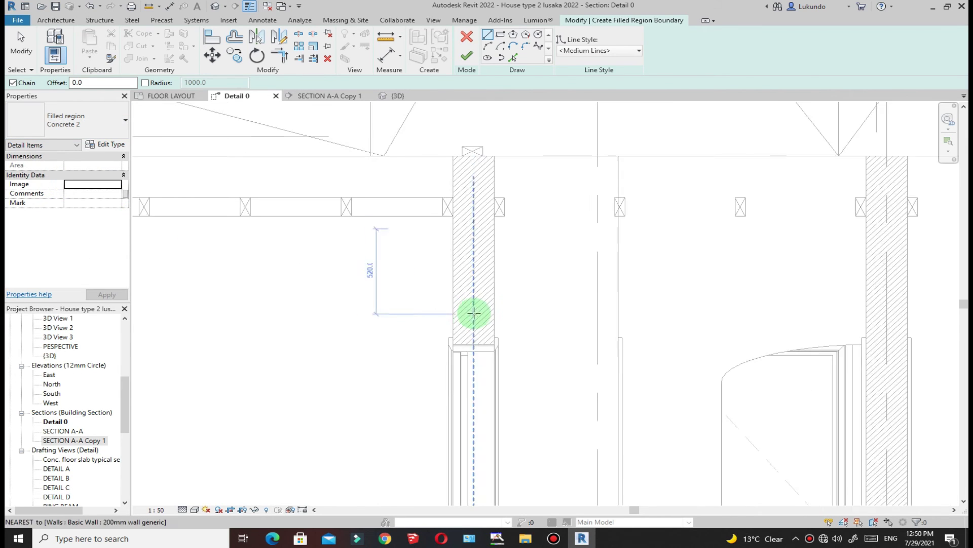
Step: Sketch a rectangle 200 mm wide and about 272 mm high in the wall directly above the door opening, and finish the filled region
{"action": "left_click", "coordinate": [500, 36]}
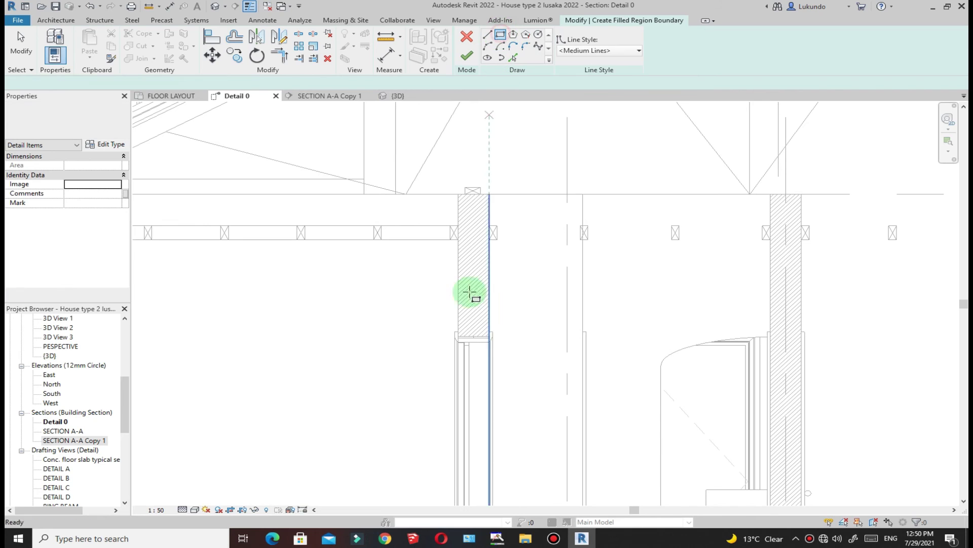
{"action": "scroll", "coordinate": [496, 333], "scroll_direction": "up", "scroll_amount": 4}
{"action": "left_click", "coordinate": [484, 340]}
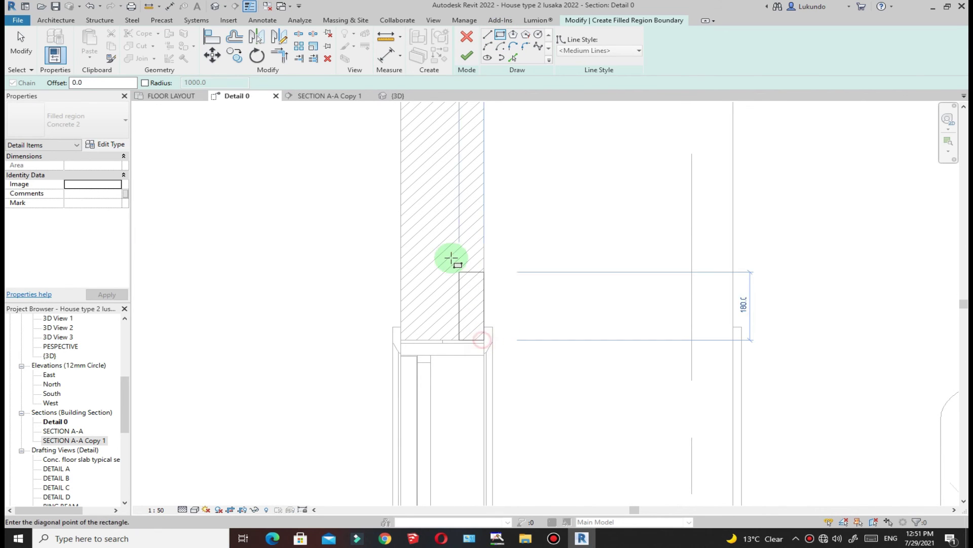
{"action": "left_click", "coordinate": [400, 232]}
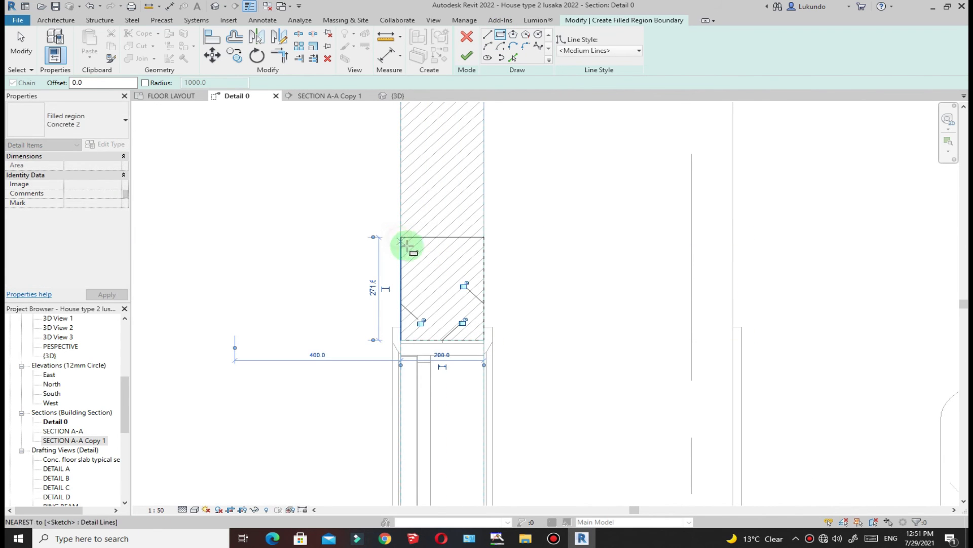
{"action": "left_click", "coordinate": [466, 56]}
{"action": "left_click", "coordinate": [578, 284]}
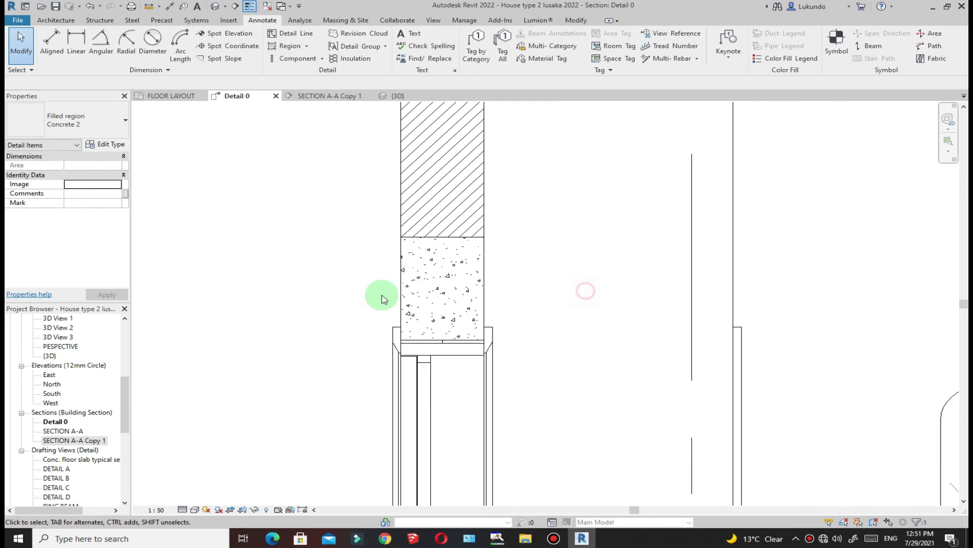
{"action": "scroll", "coordinate": [463, 325], "scroll_direction": "down", "scroll_amount": 5}
{"action": "scroll", "coordinate": [446, 284], "scroll_direction": "down", "scroll_amount": 4}
{"action": "scroll", "coordinate": [578, 296], "scroll_direction": "up", "scroll_amount": 2}
{"action": "scroll", "coordinate": [578, 296], "scroll_direction": "down", "scroll_amount": 4}
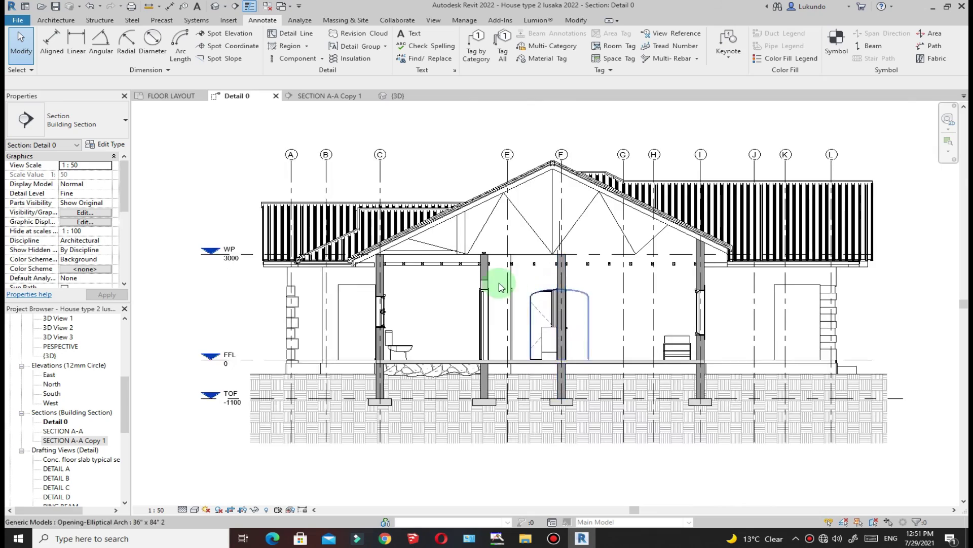
{"action": "scroll", "coordinate": [502, 276], "scroll_direction": "up", "scroll_amount": 2}
{"action": "scroll", "coordinate": [473, 269], "scroll_direction": "down", "scroll_amount": 2}
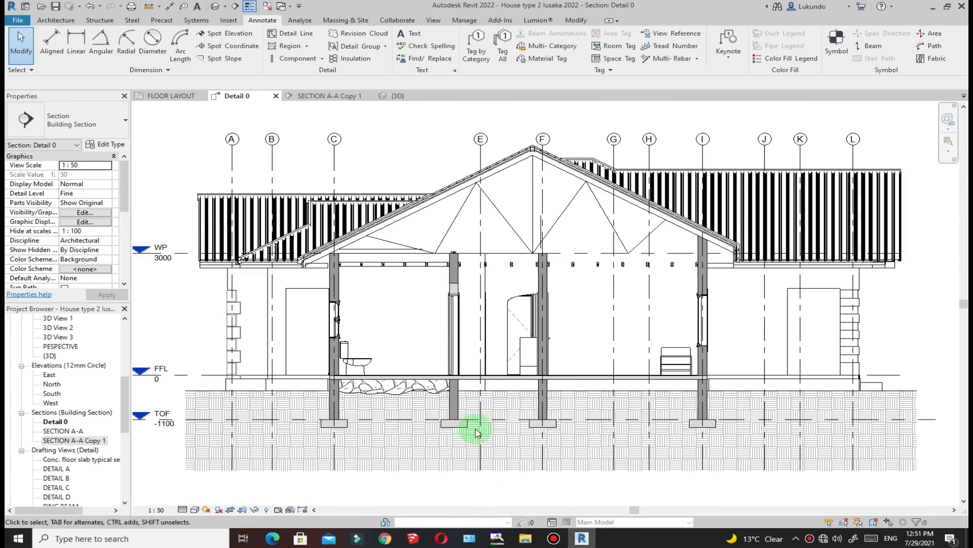
Step: Examine the DRESSED FIELDSTONE filled region under the floor slab between grid C and the door wall, and clear the selection
{"action": "scroll", "coordinate": [467, 348], "scroll_direction": "down", "scroll_amount": 2}
{"action": "scroll", "coordinate": [473, 373], "scroll_direction": "up", "scroll_amount": 3}
{"action": "scroll", "coordinate": [428, 332], "scroll_direction": "up", "scroll_amount": 1}
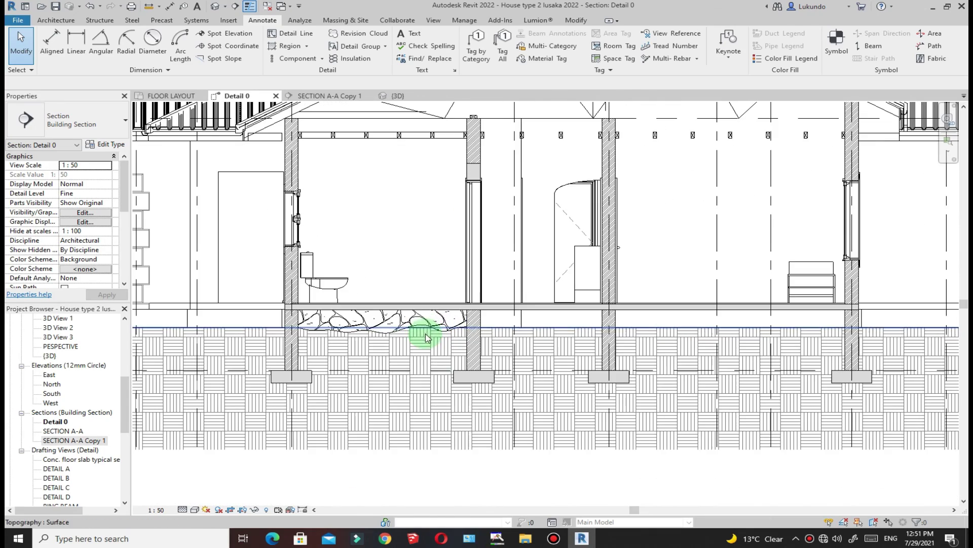
{"action": "scroll", "coordinate": [395, 332], "scroll_direction": "up", "scroll_amount": 2}
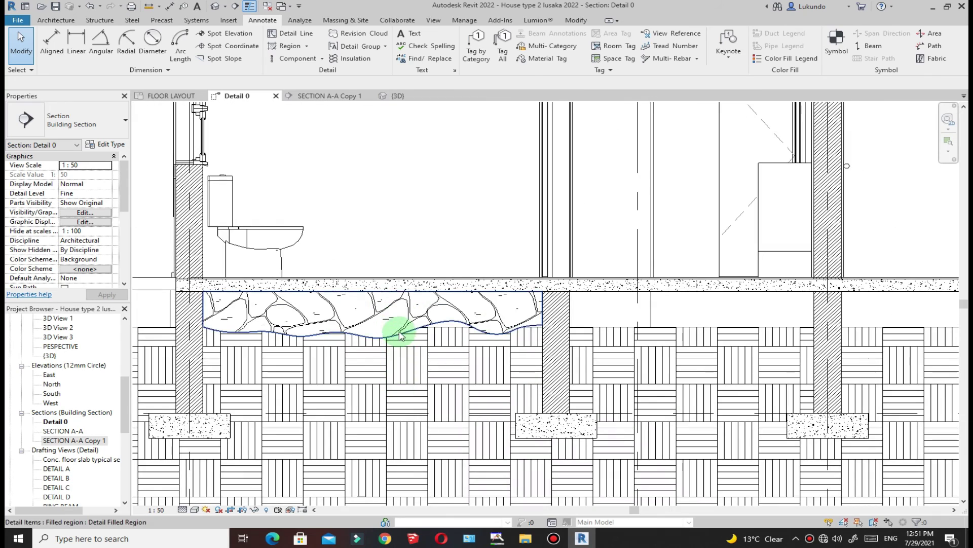
{"action": "left_click", "coordinate": [400, 335]}
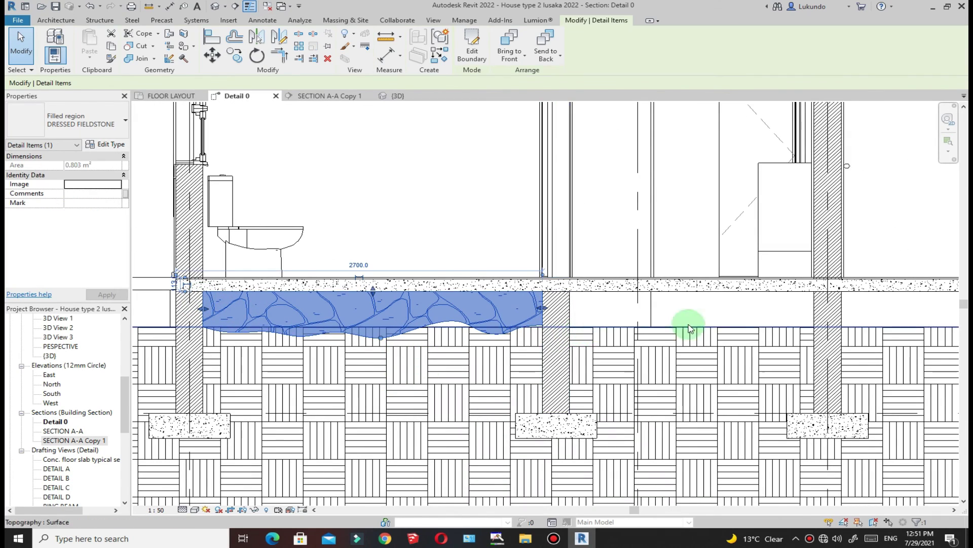
{"action": "scroll", "coordinate": [515, 374], "scroll_direction": "down", "scroll_amount": 5}
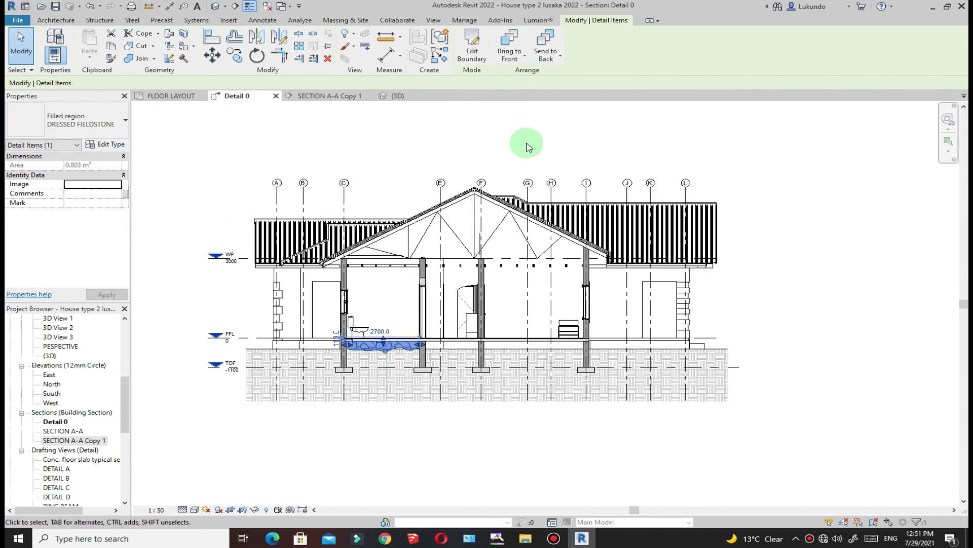
{"action": "scroll", "coordinate": [497, 187], "scroll_direction": "up", "scroll_amount": 1}
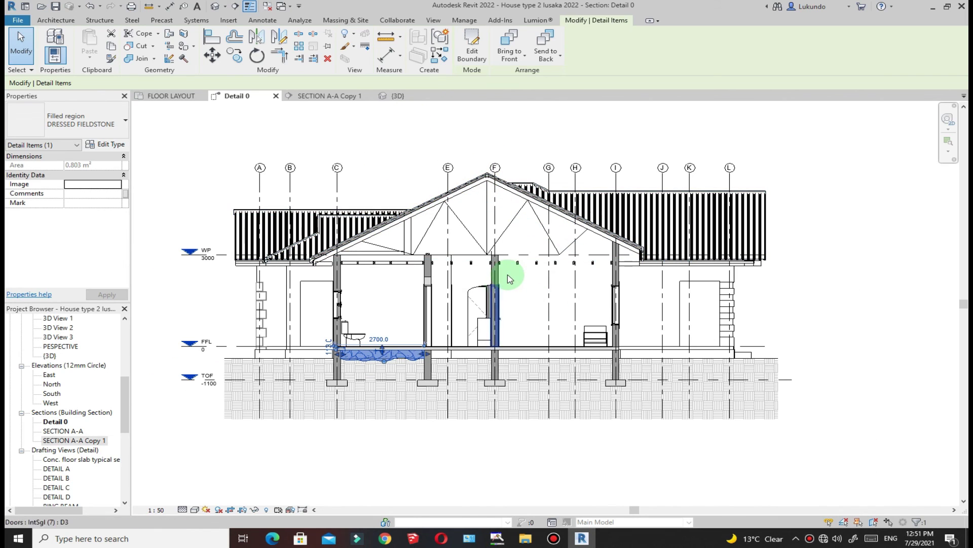
{"action": "scroll", "coordinate": [472, 264], "scroll_direction": "up", "scroll_amount": 2}
{"action": "scroll", "coordinate": [456, 228], "scroll_direction": "down", "scroll_amount": 2}
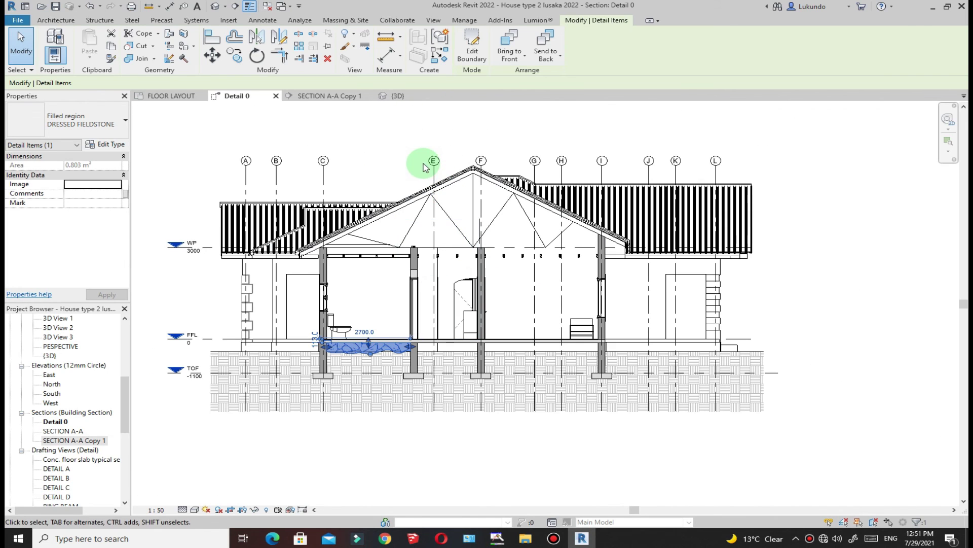
{"action": "scroll", "coordinate": [396, 161], "scroll_direction": "up", "scroll_amount": 1}
{"action": "left_click", "coordinate": [396, 165]}
{"action": "scroll", "coordinate": [528, 174], "scroll_direction": "down", "scroll_amount": 2}
{"action": "key", "text": "Escape"}
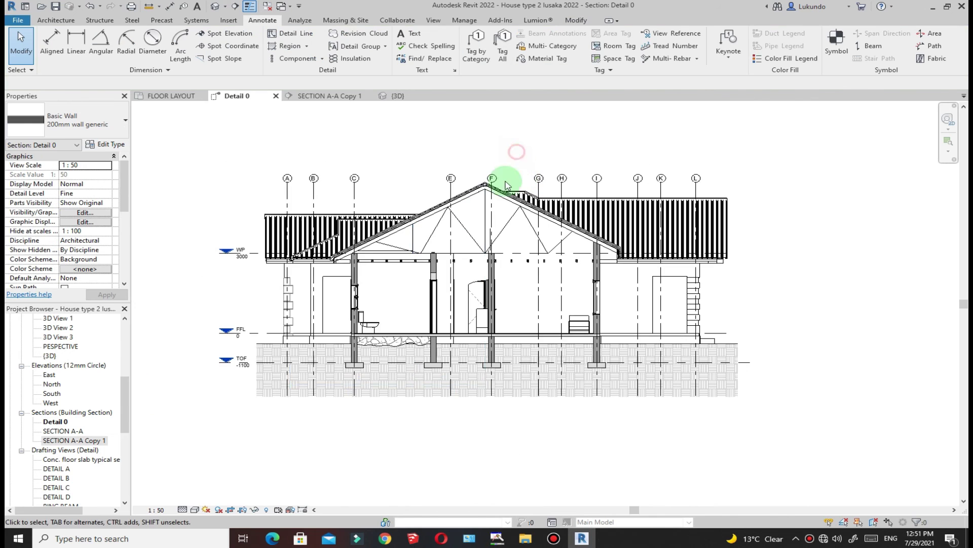
Step: Review the whole Detail 0 section, checking the roof truss lines, the lintel above the door and the earth fill
{"action": "scroll", "coordinate": [486, 238], "scroll_direction": "up", "scroll_amount": 2}
{"action": "scroll", "coordinate": [482, 248], "scroll_direction": "down", "scroll_amount": 2}
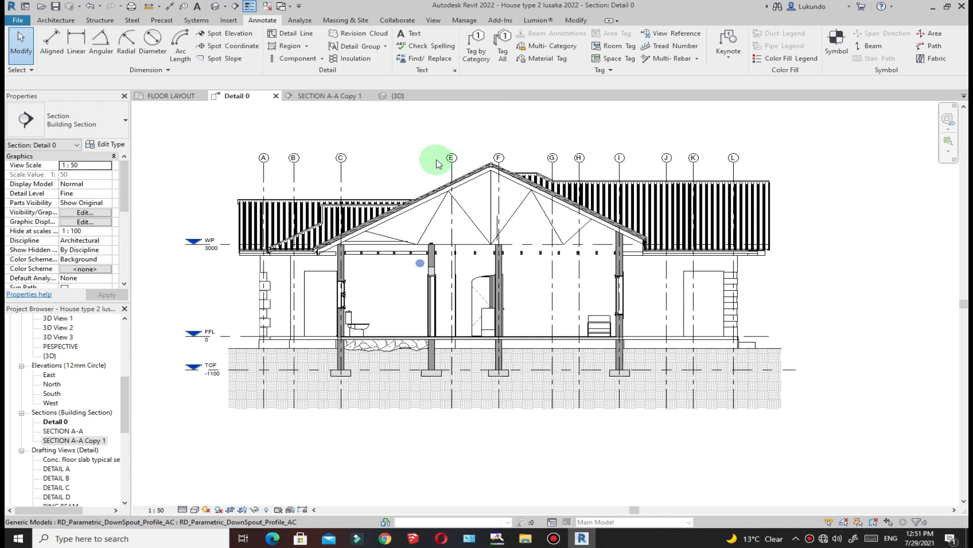
{"action": "scroll", "coordinate": [436, 158], "scroll_direction": "up", "scroll_amount": 2}
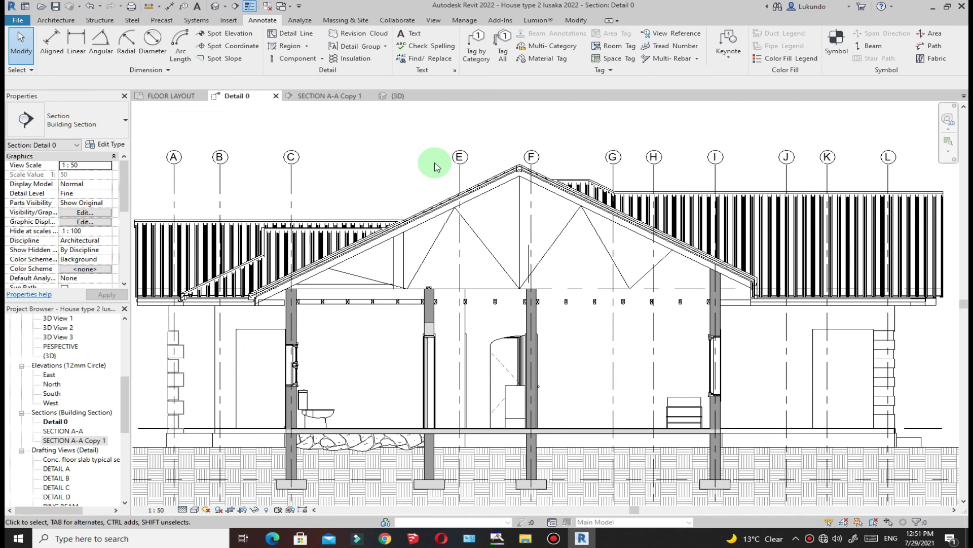
{"action": "scroll", "coordinate": [435, 167], "scroll_direction": "down", "scroll_amount": 3}
{"action": "scroll", "coordinate": [445, 199], "scroll_direction": "up", "scroll_amount": 3}
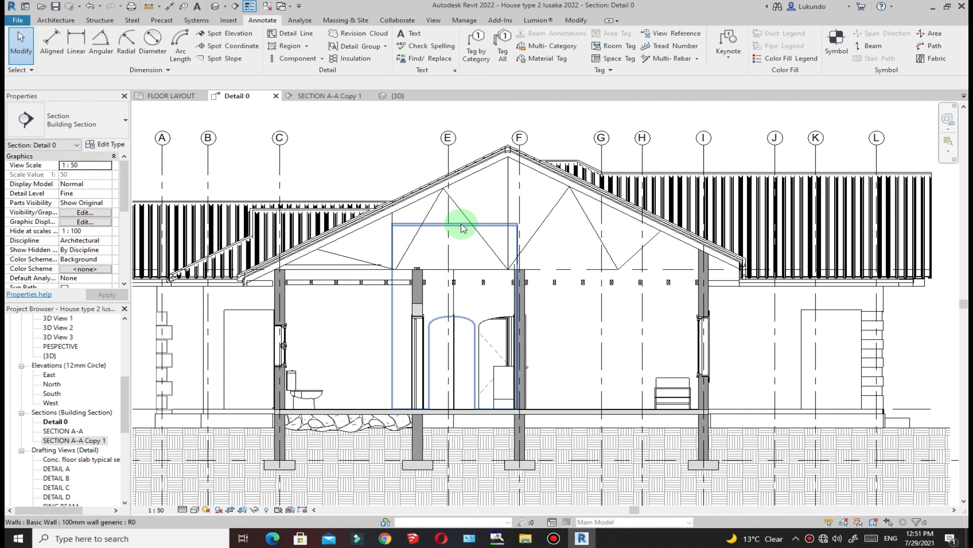
{"action": "scroll", "coordinate": [441, 208], "scroll_direction": "up", "scroll_amount": 2}
{"action": "scroll", "coordinate": [397, 255], "scroll_direction": "down", "scroll_amount": 2}
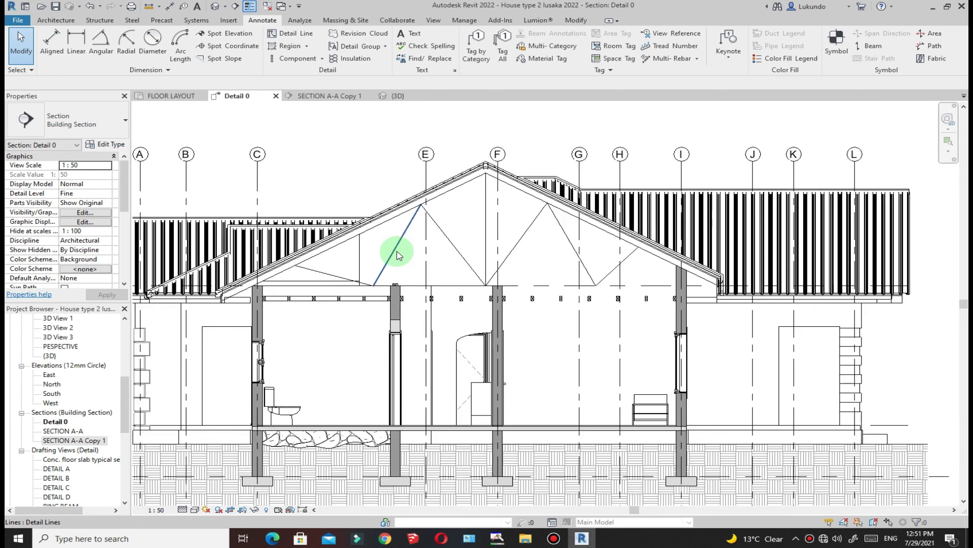
{"action": "scroll", "coordinate": [515, 153], "scroll_direction": "down", "scroll_amount": 1}
{"action": "scroll", "coordinate": [512, 163], "scroll_direction": "down", "scroll_amount": 1}
{"action": "scroll", "coordinate": [499, 161], "scroll_direction": "up", "scroll_amount": 1}
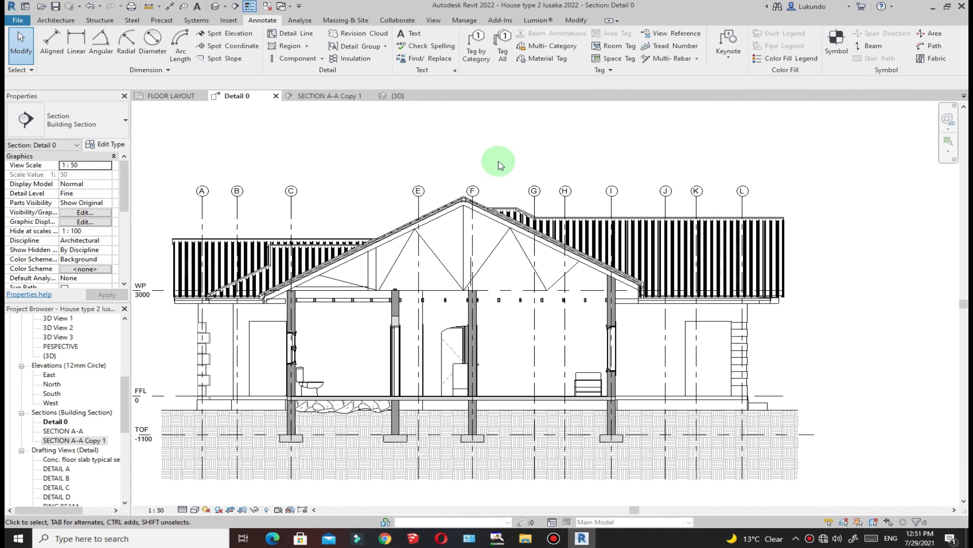